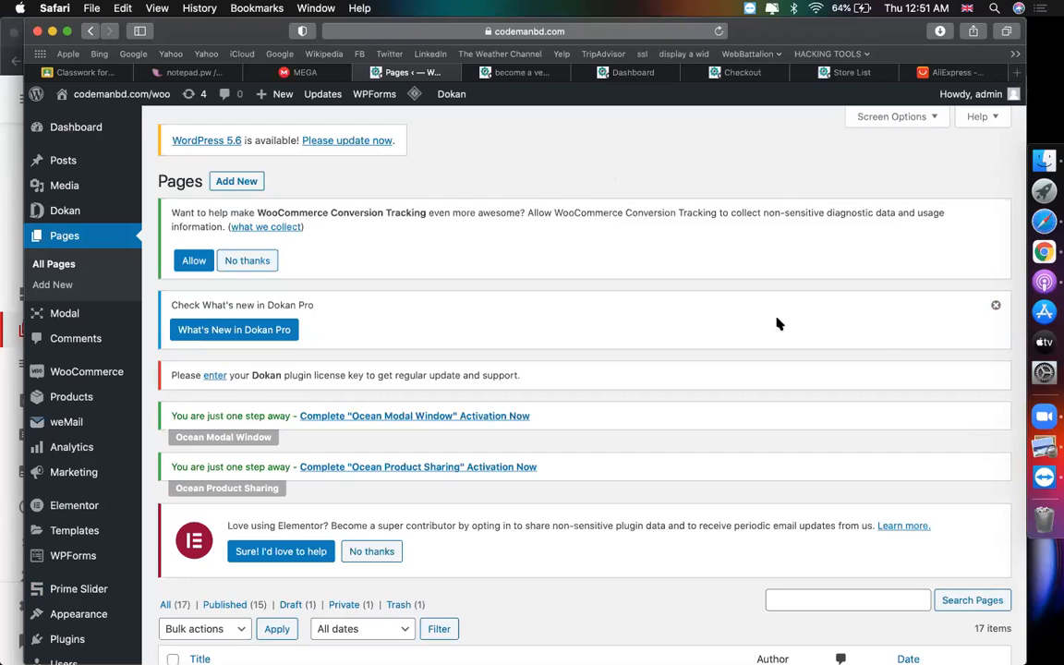
- Dismiss the "What's new in Dokan Pro" notice and open the page for adding new plugins
{"action": "left_click", "coordinate": [996, 305]}
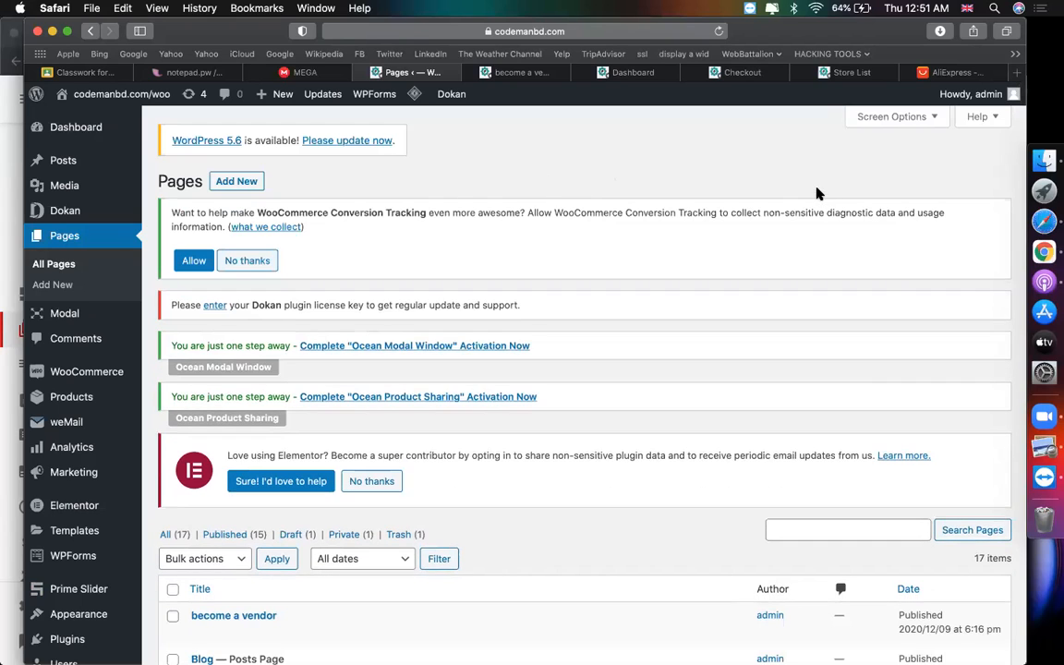
{"action": "scroll", "coordinate": [605, 266], "scroll_direction": "up", "scroll_amount": 3}
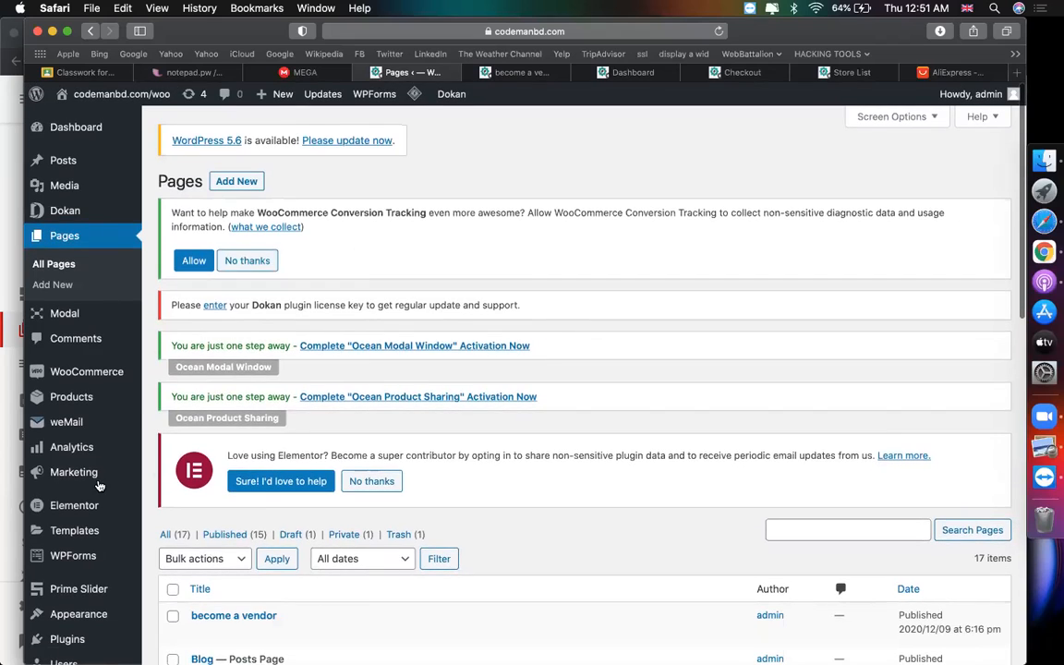
{"action": "scroll", "coordinate": [99, 486], "scroll_direction": "down", "scroll_amount": 5}
{"action": "mouse_move", "coordinate": [83, 485]}
{"action": "left_click", "coordinate": [175, 508]}
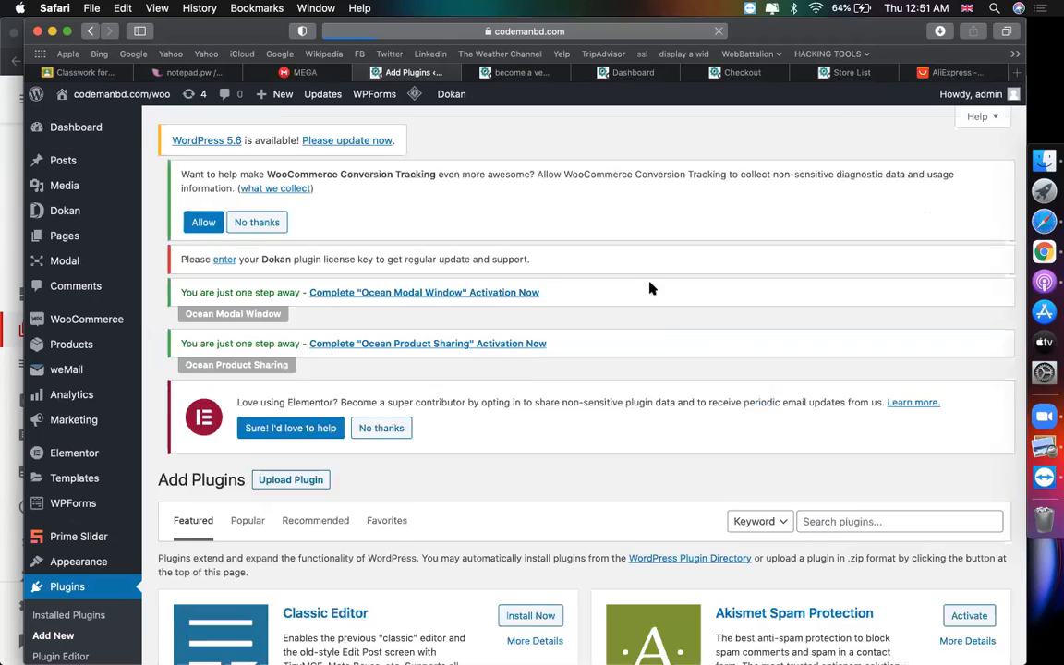
- Search the plugin directory for "woocommerce bulk product"
{"action": "scroll", "coordinate": [798, 430], "scroll_direction": "down", "scroll_amount": 1}
{"action": "scroll", "coordinate": [798, 431], "scroll_direction": "down", "scroll_amount": 3}
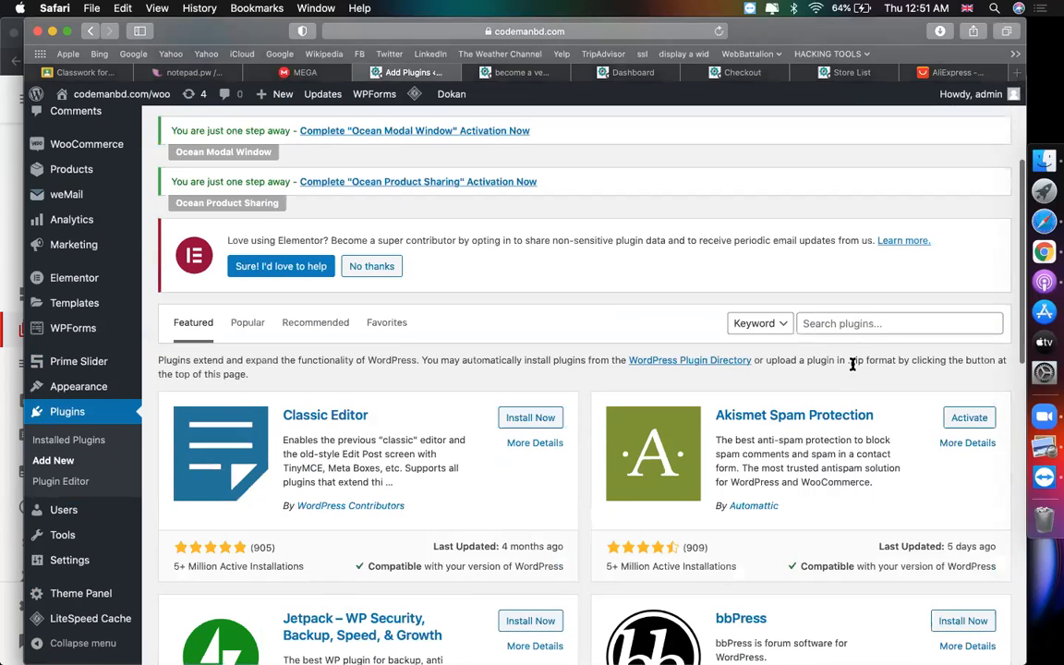
{"action": "left_click", "coordinate": [886, 323]}
{"action": "type", "text": "woo"}
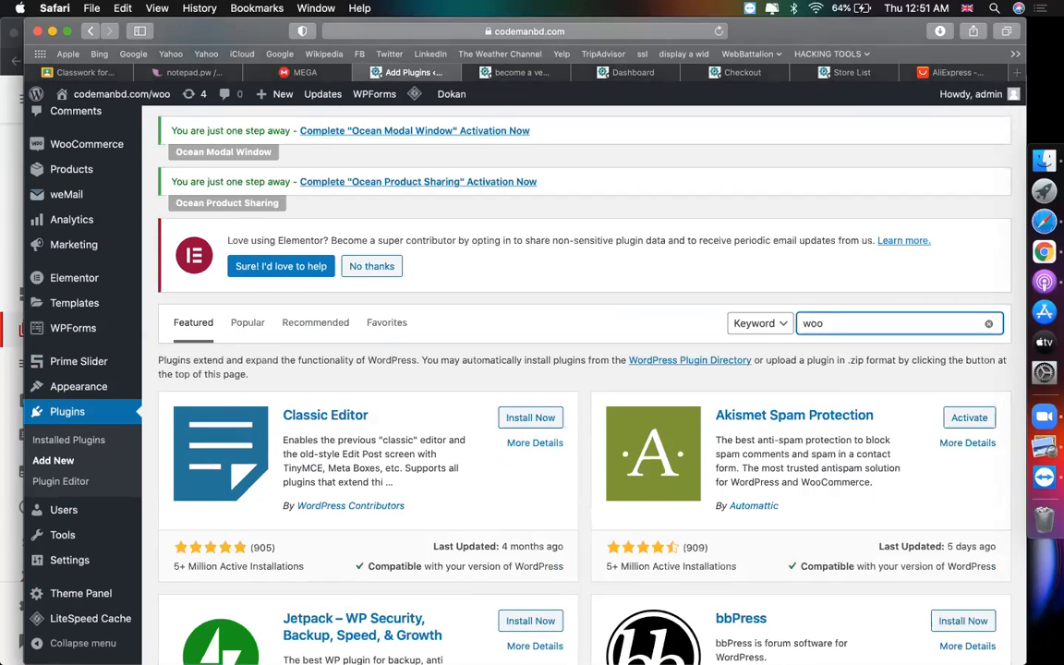
{"action": "type", "text": "comm"}
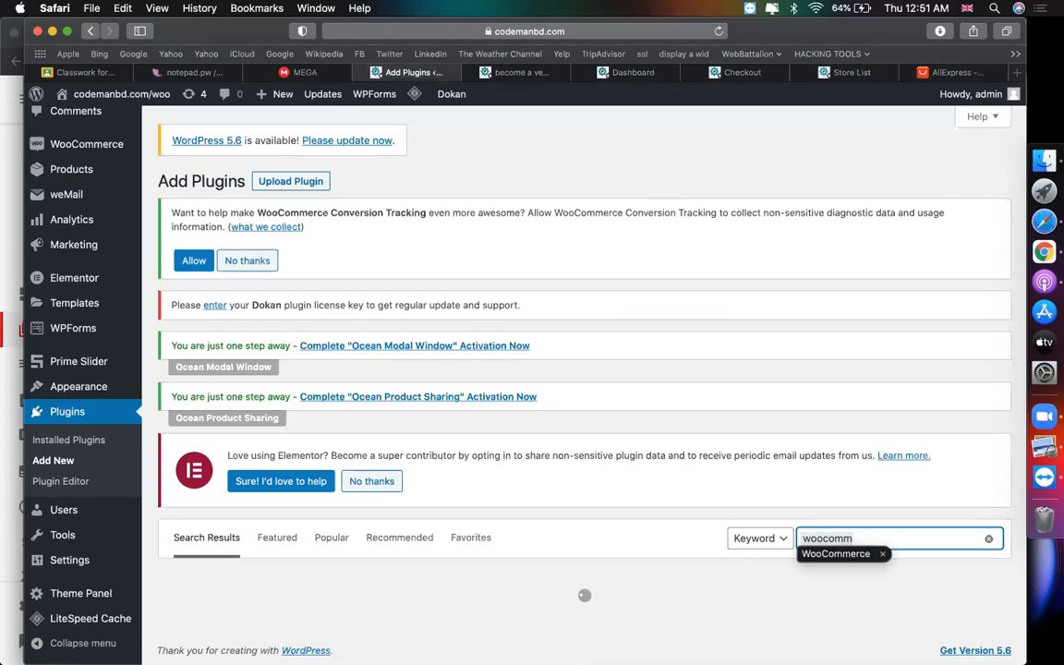
{"action": "type", "text": "erce bu"}
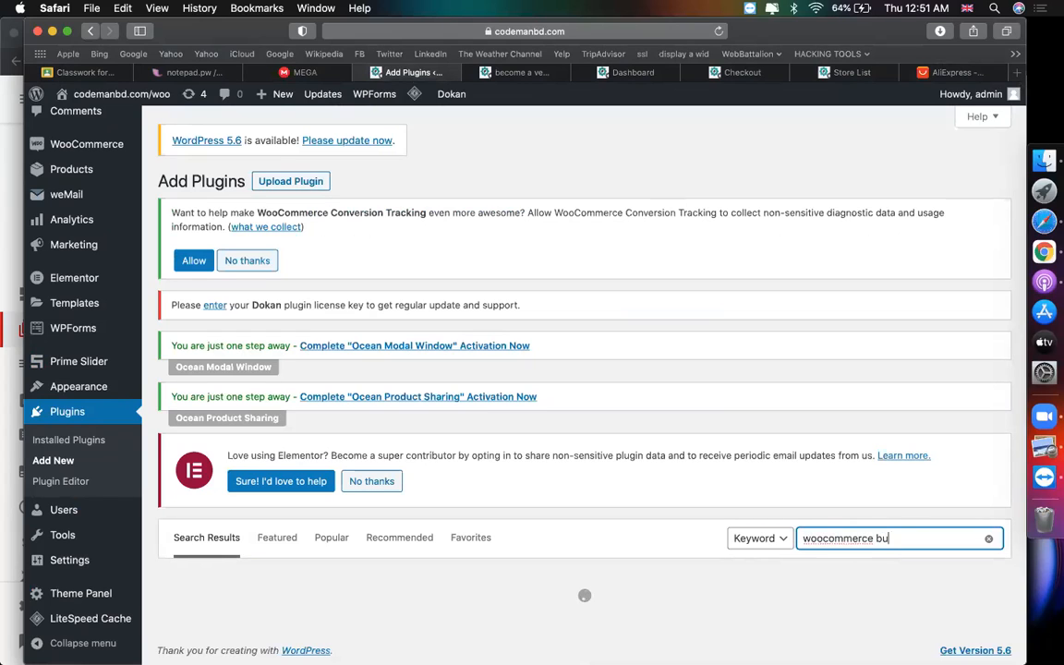
{"action": "type", "text": "lk product"}
- Copy the name of the "Product Import Export for WooCommerce" plugin and install it
{"action": "scroll", "coordinate": [757, 333], "scroll_direction": "down", "scroll_amount": 5}
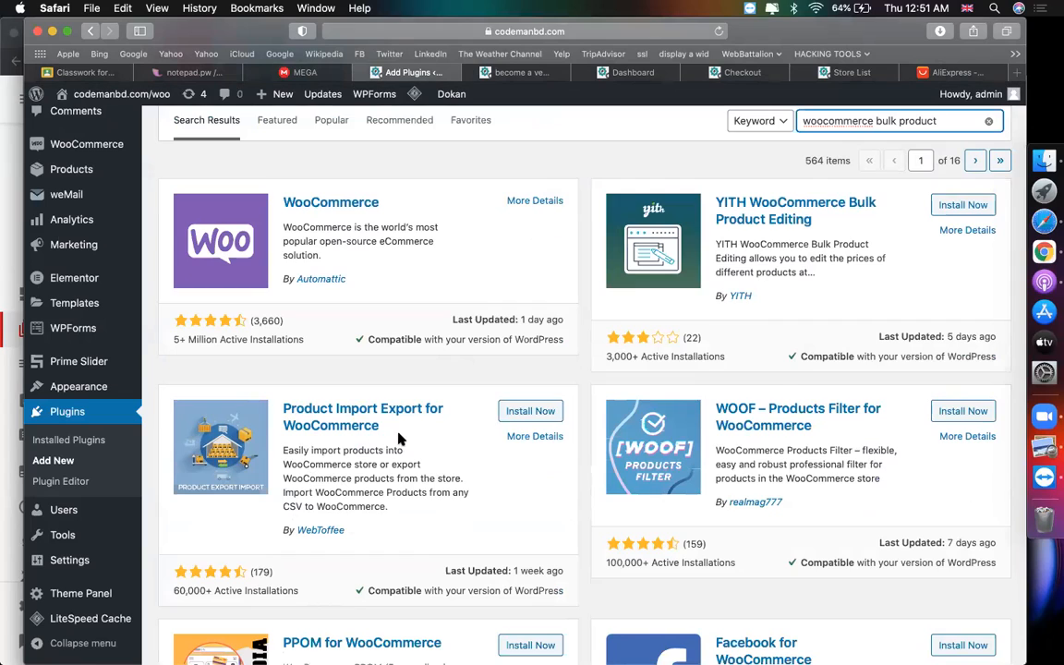
{"action": "left_click_drag", "start_coordinate": [403, 439], "coordinate": [318, 384]}
{"action": "left_click", "coordinate": [332, 366]}
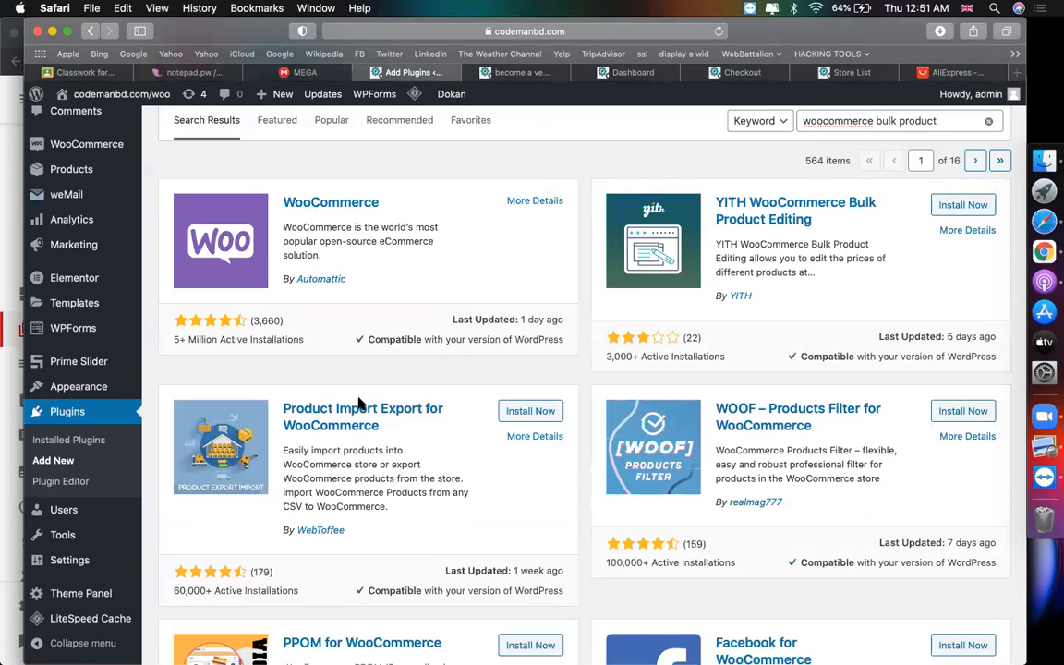
{"action": "left_click_drag", "start_coordinate": [420, 425], "coordinate": [288, 416]}
{"action": "left_click", "coordinate": [543, 409]}
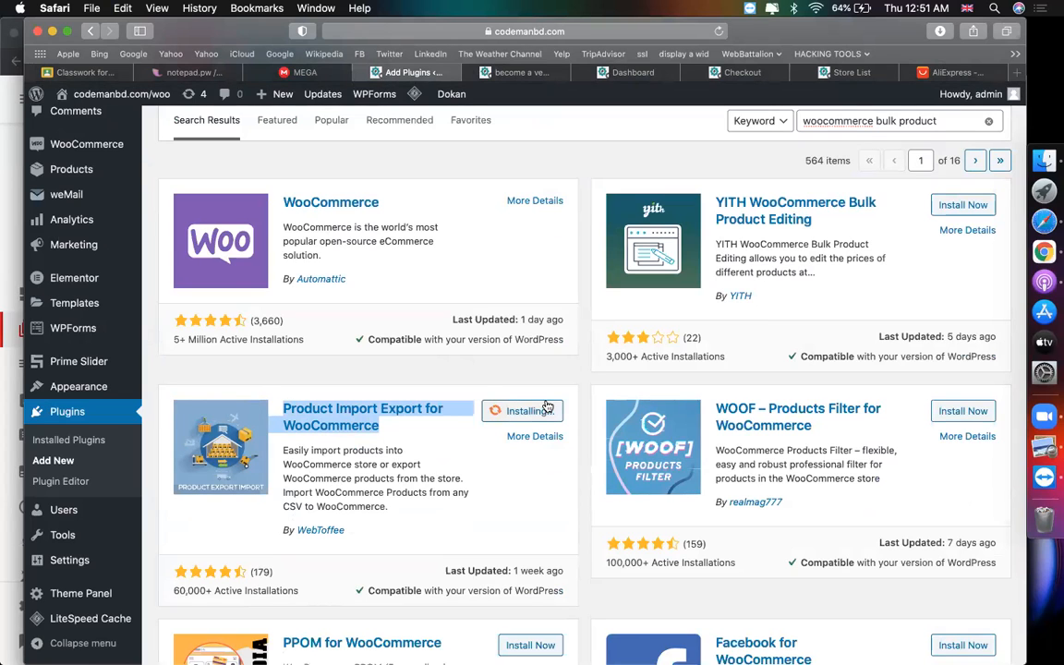
- Switch to the Google Classroom classwork page and rename the epi-19 topic as "epi-19(WOO-05 - dokan pro + bulk uploads)"
{"action": "left_click", "coordinate": [102, 72]}
{"action": "left_click", "coordinate": [302, 159]}
{"action": "left_click", "coordinate": [771, 527]}
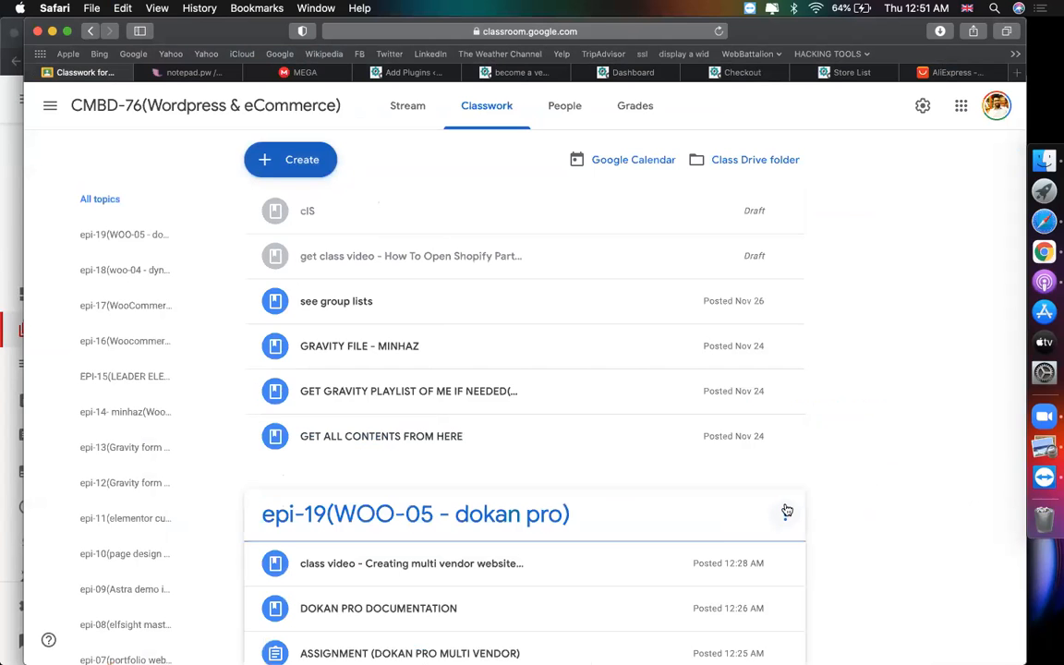
{"action": "left_click", "coordinate": [784, 515]}
{"action": "left_click", "coordinate": [725, 526]}
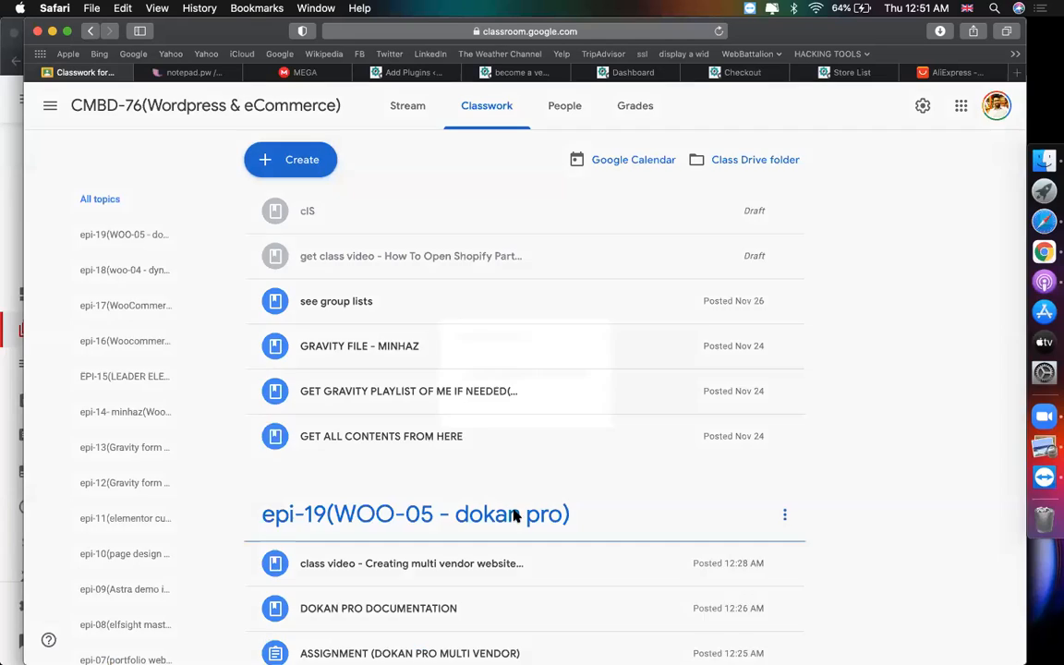
{"action": "left_click", "coordinate": [593, 375]}
{"action": "type", "text": "+ b"}
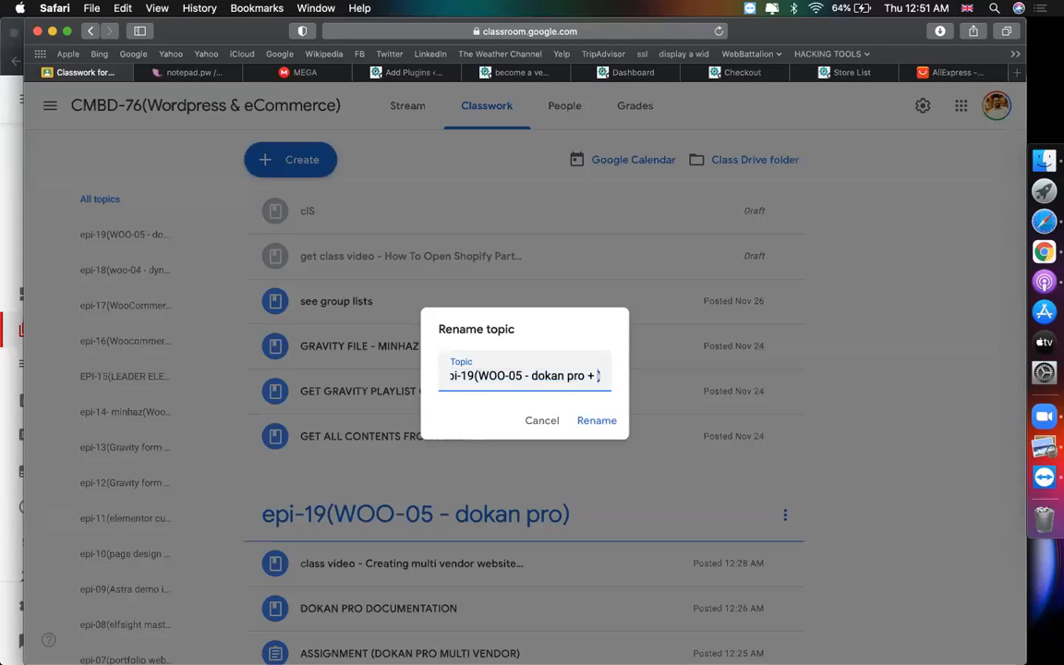
{"action": "type", "text": "ulk uploads"}
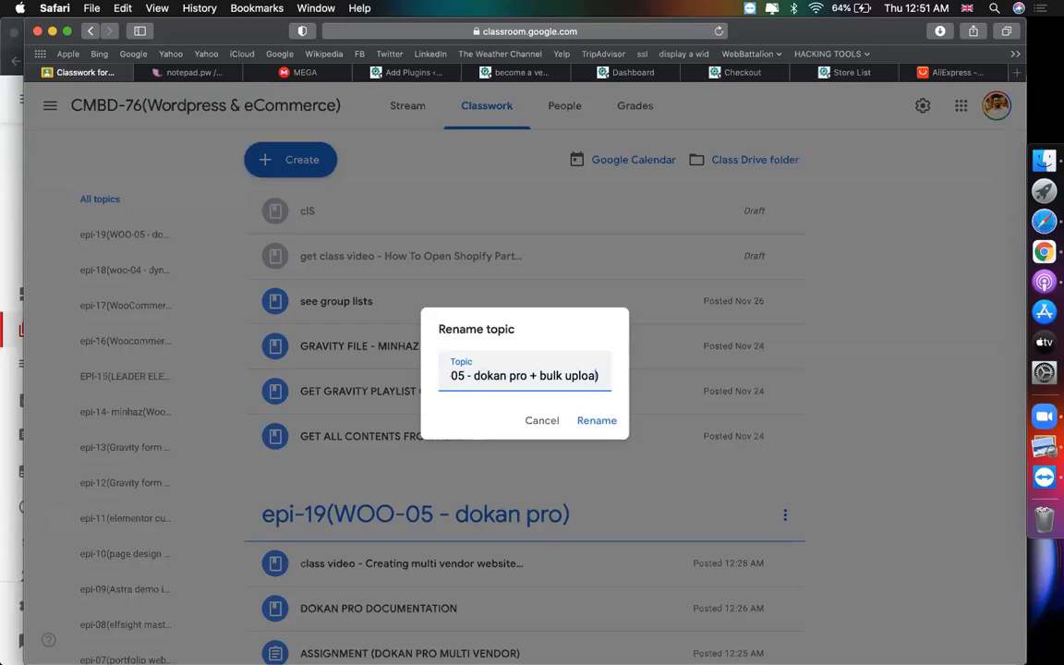
{"action": "key", "text": "Return"}
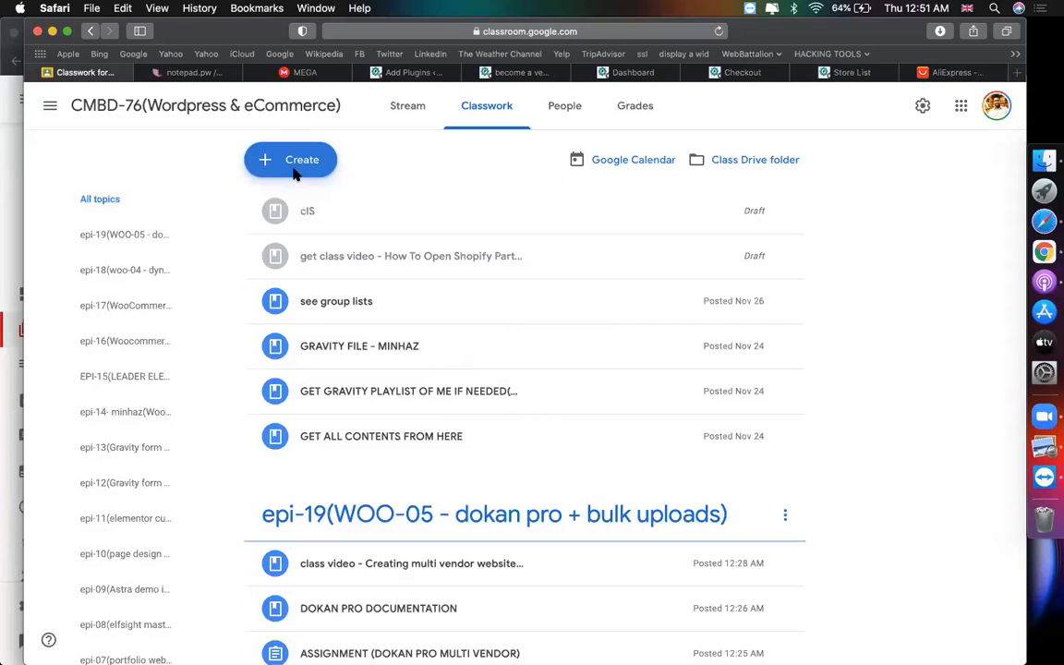
- Create a class material titled "get the plugin : search with : Product Import Export for WooCommerce"
{"action": "left_click", "coordinate": [294, 175]}
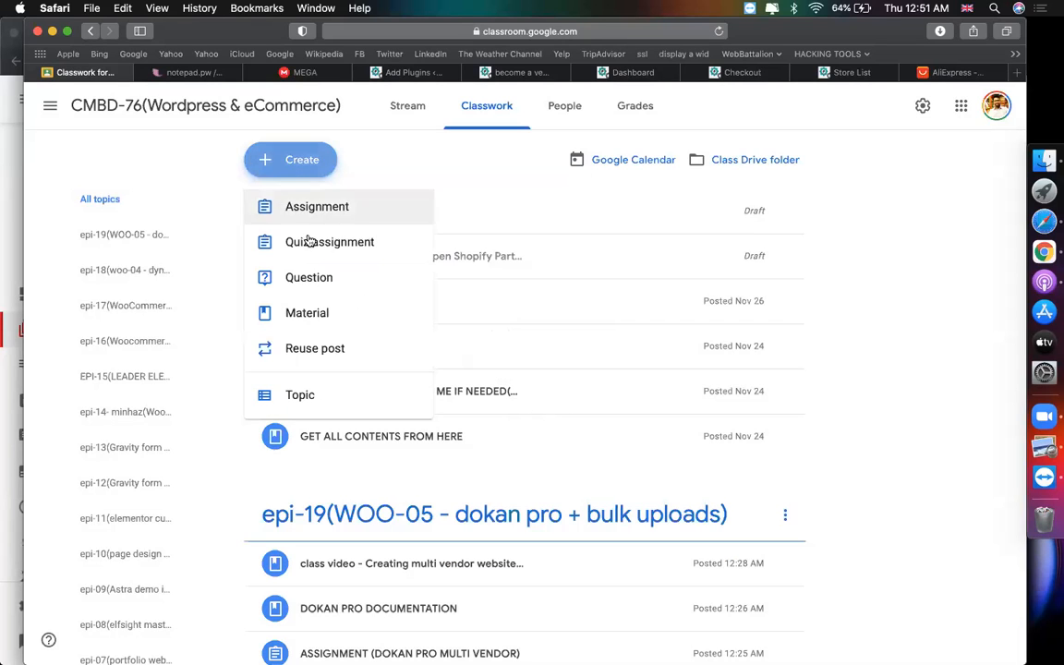
{"action": "left_click", "coordinate": [302, 313]}
{"action": "type", "text": "get the plugin : search wi"}
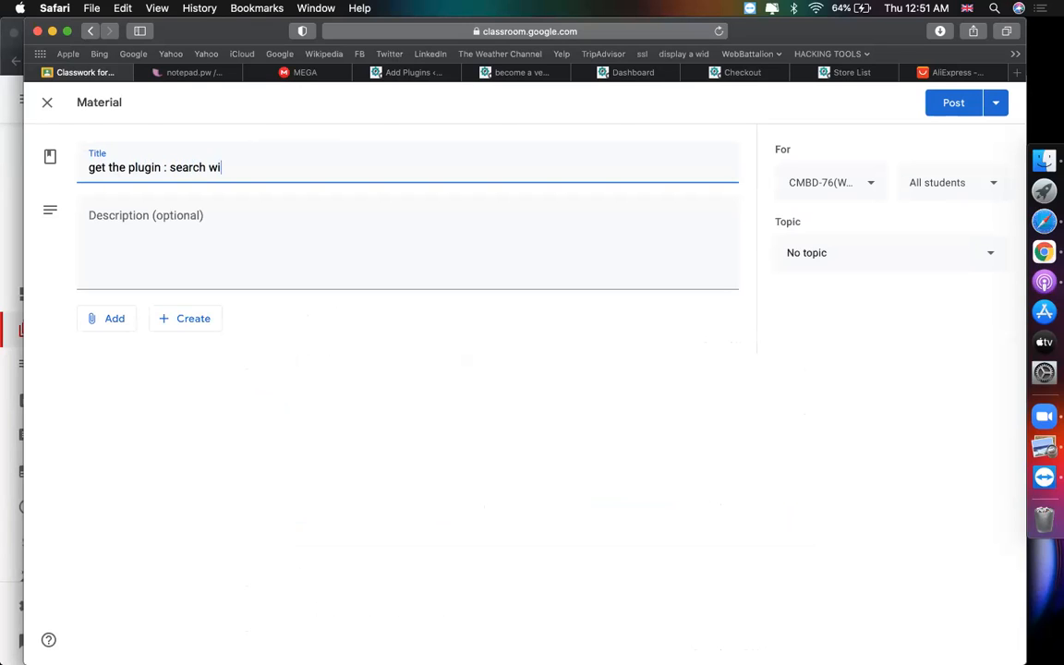
{"action": "type", "text": "th :"}
{"action": "key", "text": "super+v"}
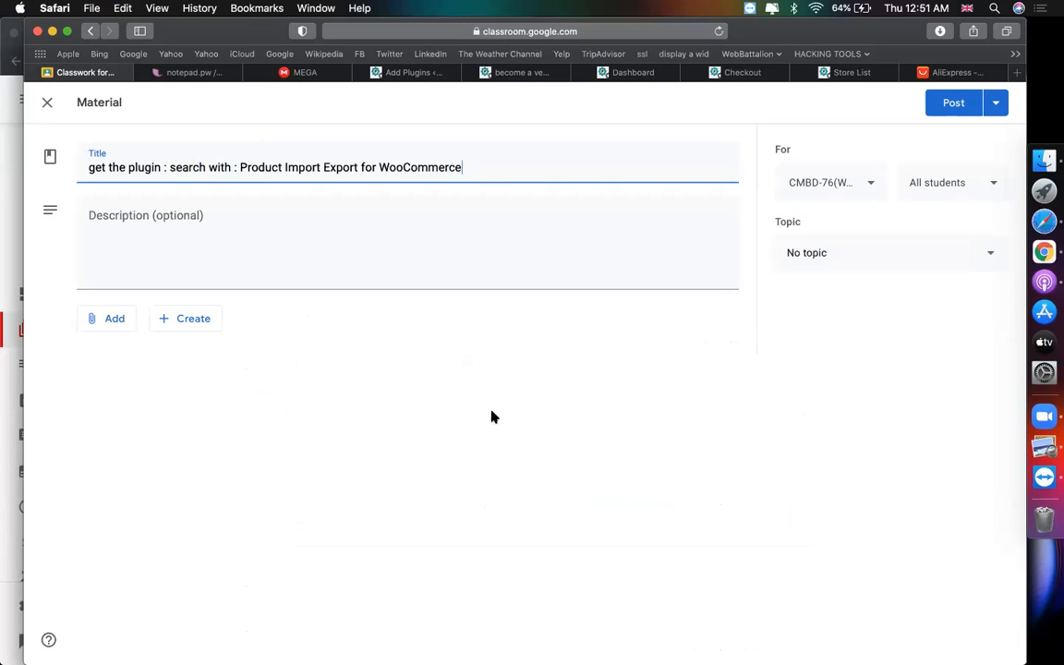
- Assign the material to the topic "epi-19(WOO-05 - dokan pro + bulk uploads)" and post it
{"action": "left_click", "coordinate": [873, 252]}
{"action": "scroll", "coordinate": [923, 616], "scroll_direction": "down", "scroll_amount": 4}
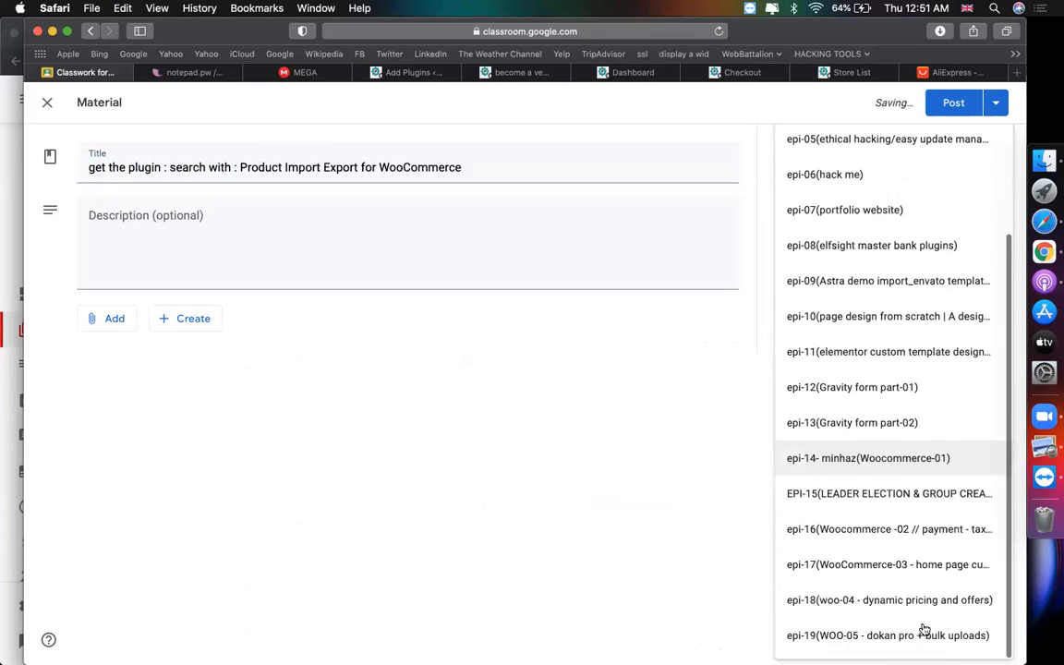
{"action": "left_click", "coordinate": [884, 628]}
{"action": "left_click", "coordinate": [952, 102]}
- Return to the WordPress plugin search results and activate Product Import Export for WooCommerce
{"action": "left_click", "coordinate": [520, 72]}
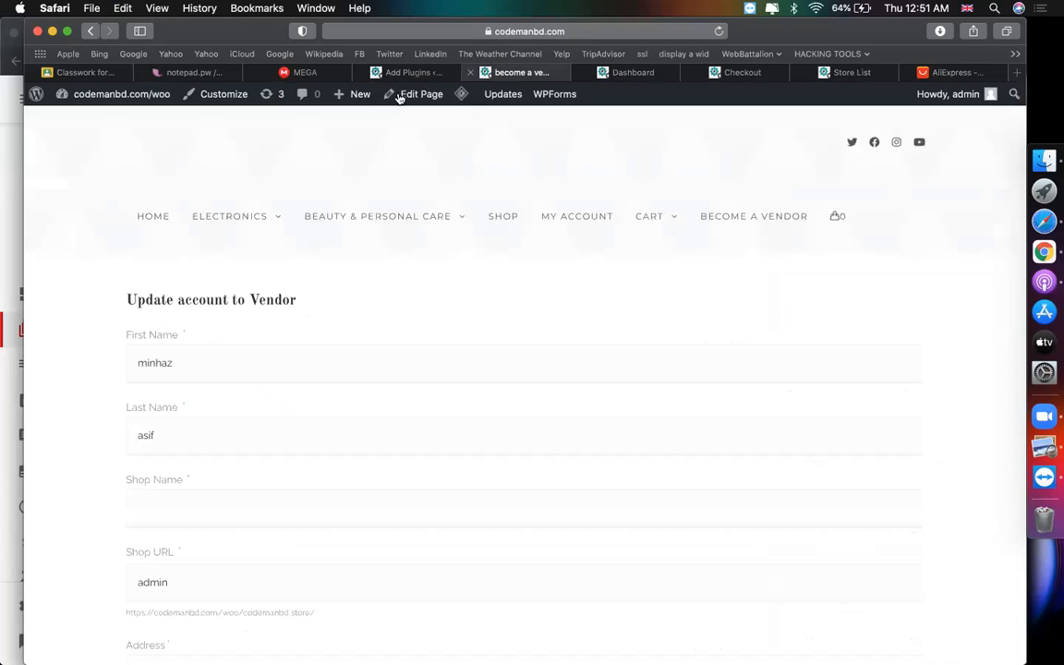
{"action": "left_click", "coordinate": [411, 72]}
{"action": "scroll", "coordinate": [516, 382], "scroll_direction": "down", "scroll_amount": 1}
{"action": "left_click", "coordinate": [527, 388]}
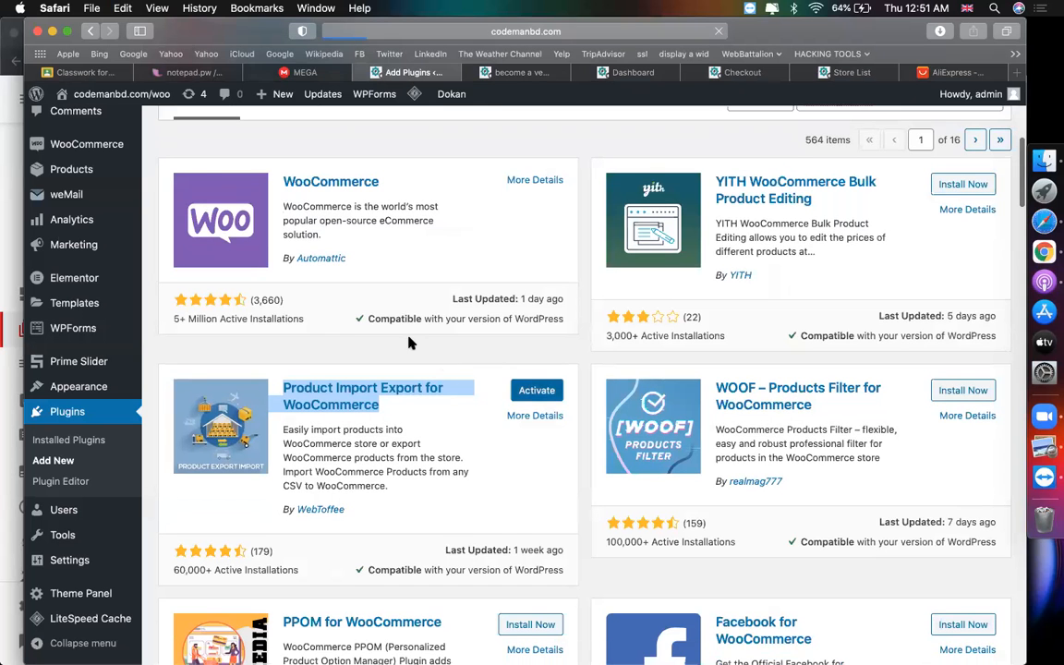
{"action": "scroll", "coordinate": [409, 341], "scroll_direction": "up", "scroll_amount": 9}
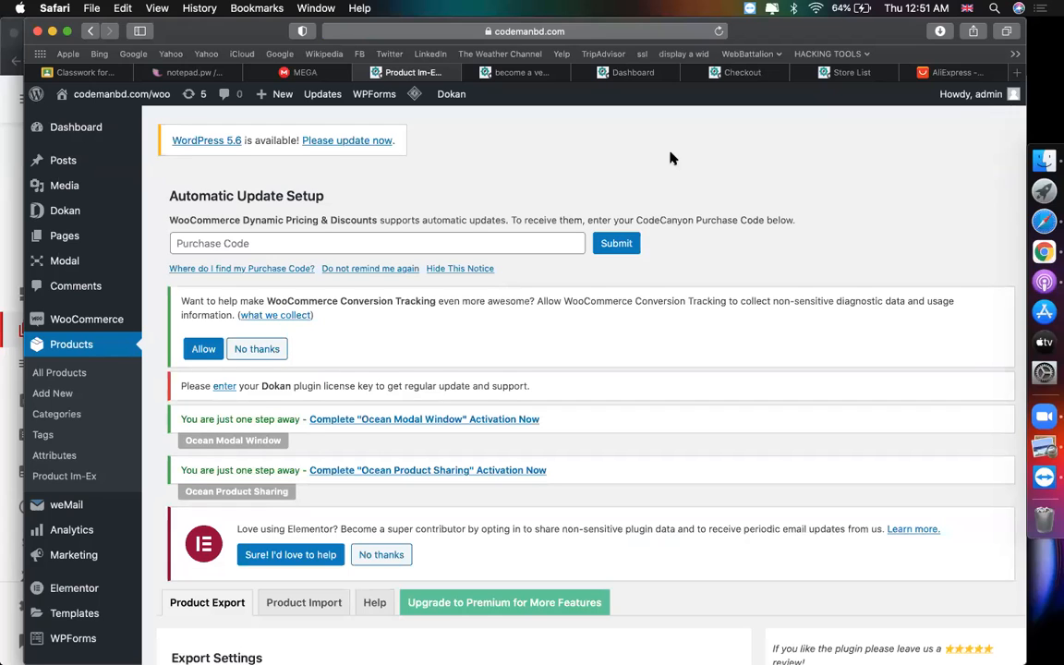
- Open WooCommerce's Product Import-Export page and bring up its export settings
{"action": "scroll", "coordinate": [671, 159], "scroll_direction": "down", "scroll_amount": 5}
{"action": "scroll", "coordinate": [671, 158], "scroll_direction": "up", "scroll_amount": 2}
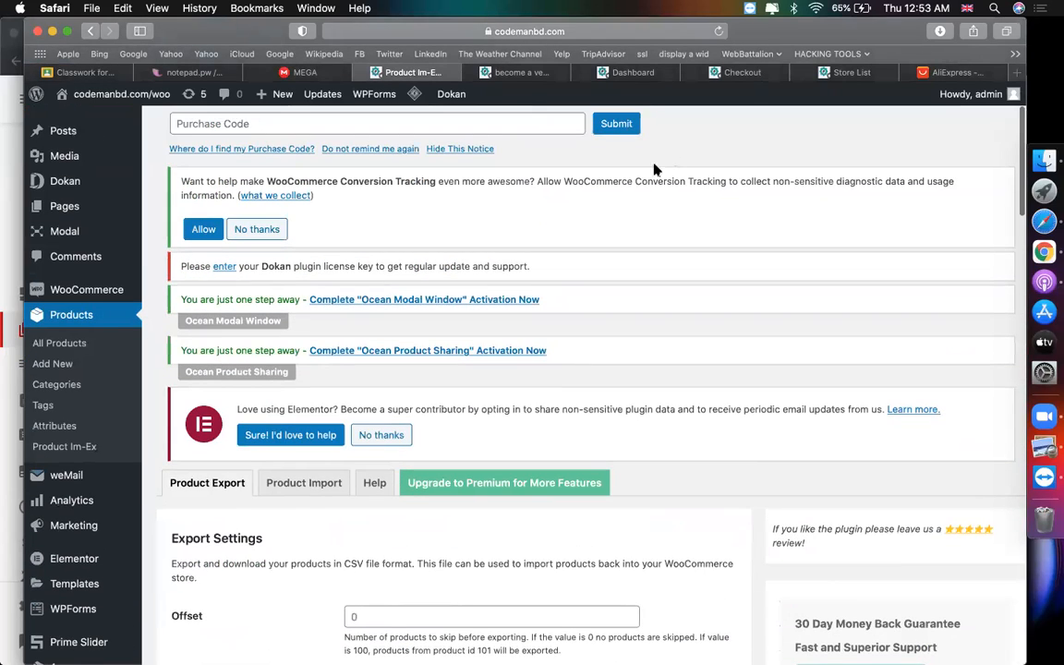
{"action": "mouse_move", "coordinate": [82, 292]}
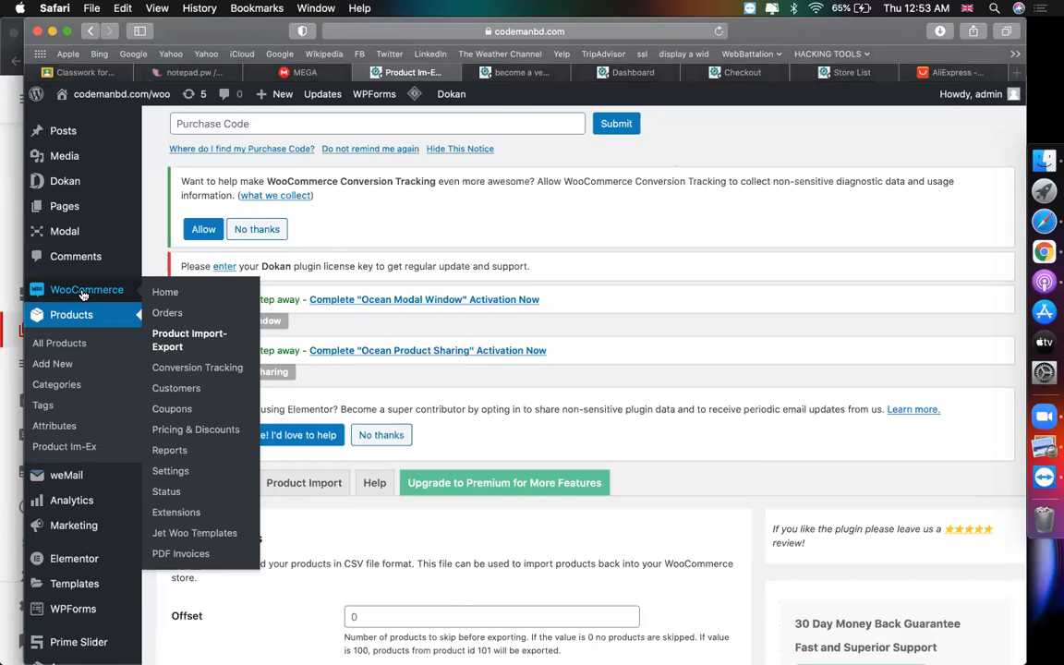
{"action": "left_click", "coordinate": [181, 347]}
{"action": "scroll", "coordinate": [438, 369], "scroll_direction": "down", "scroll_amount": 5}
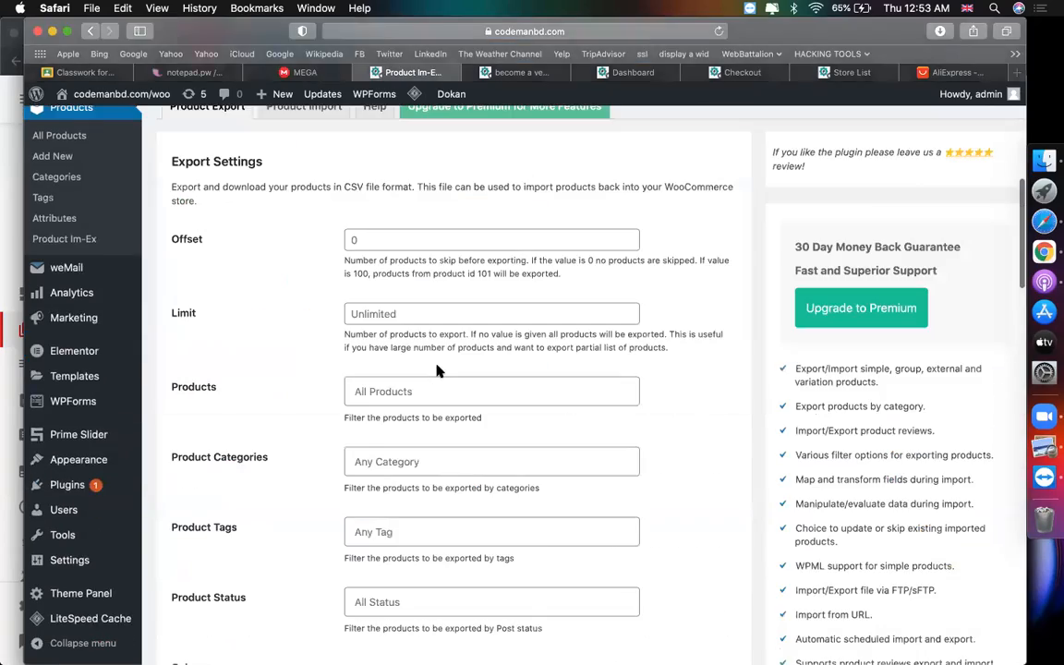
{"action": "key", "text": "super+shift+backslash"}
{"action": "left_click", "coordinate": [872, 216]}
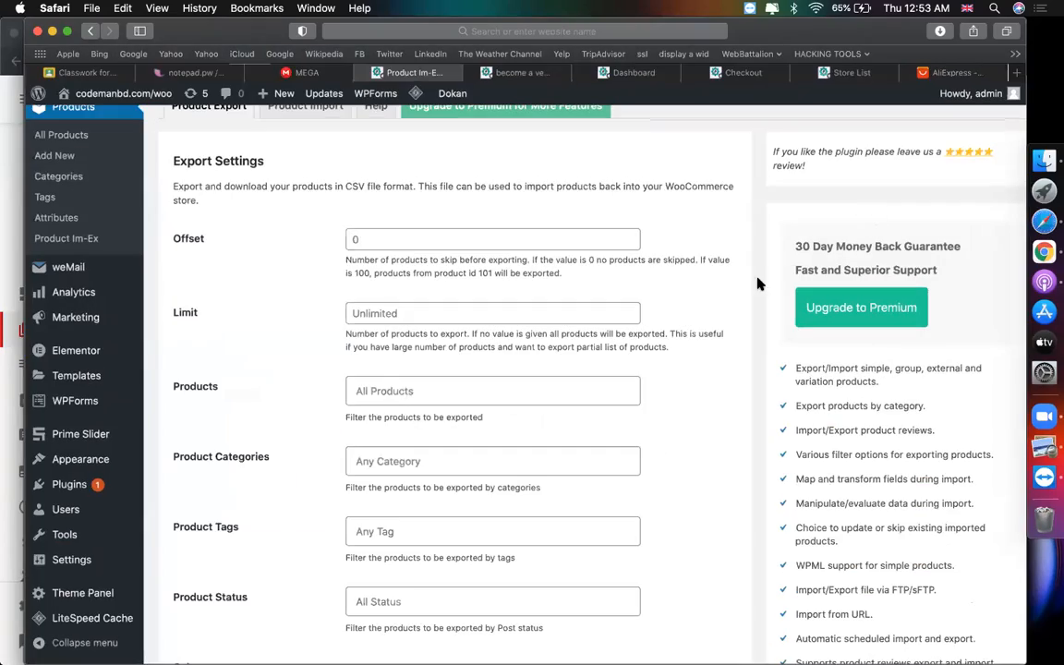
{"action": "scroll", "coordinate": [683, 320], "scroll_direction": "up", "scroll_amount": 6}
{"action": "scroll", "coordinate": [683, 321], "scroll_direction": "down", "scroll_amount": 4}
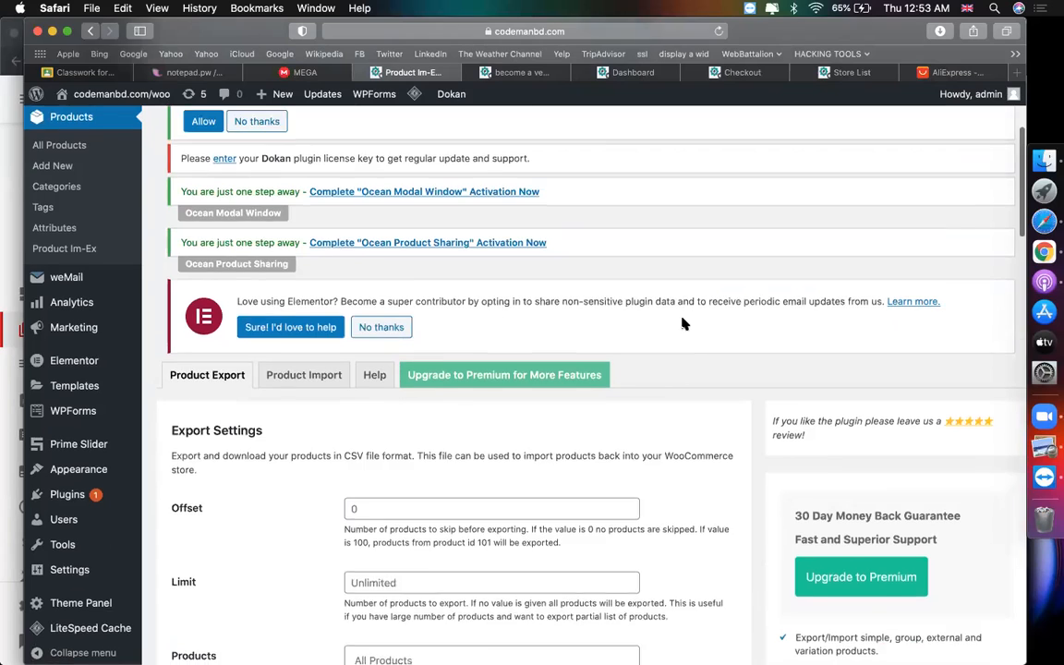
{"action": "scroll", "coordinate": [683, 323], "scroll_direction": "down", "scroll_amount": 1}
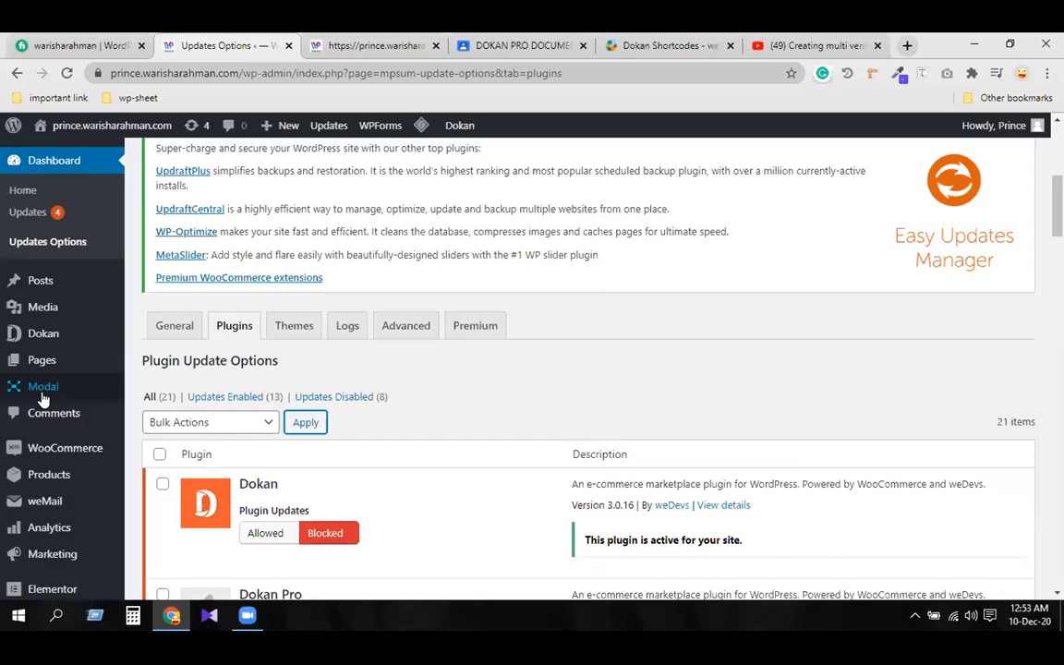
- Open the page for adding new plugins from the plugin update options
{"action": "scroll", "coordinate": [41, 415], "scroll_direction": "down", "scroll_amount": 5}
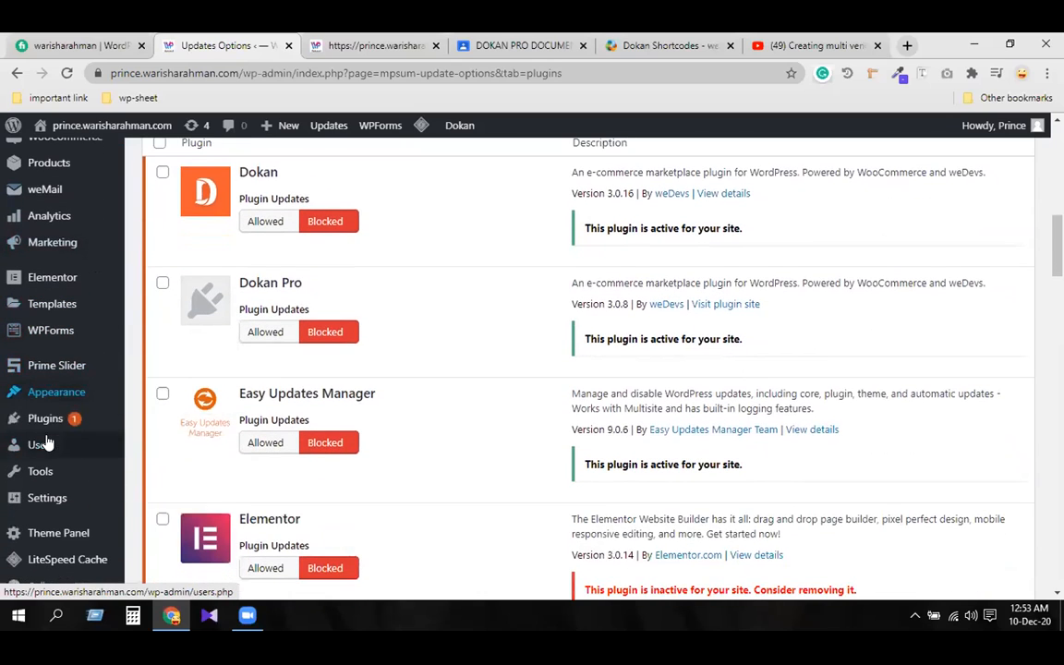
{"action": "mouse_move", "coordinate": [47, 420]}
{"action": "left_click", "coordinate": [140, 444]}
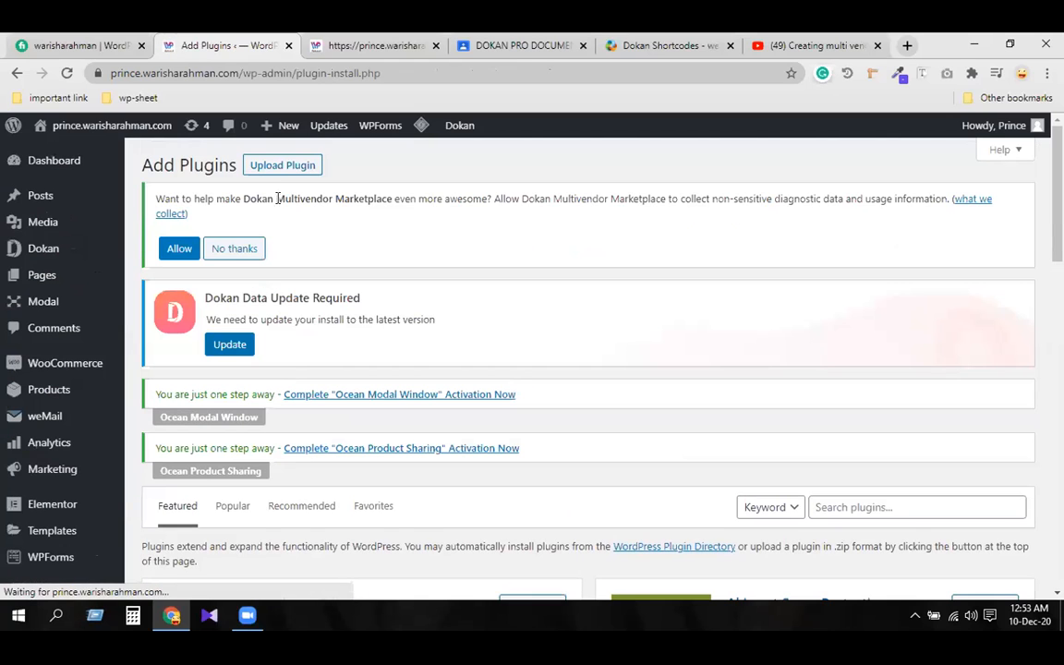
- Search the plugin directory for "products export import for woocommerce"
{"action": "scroll", "coordinate": [397, 258], "scroll_direction": "down", "scroll_amount": 3}
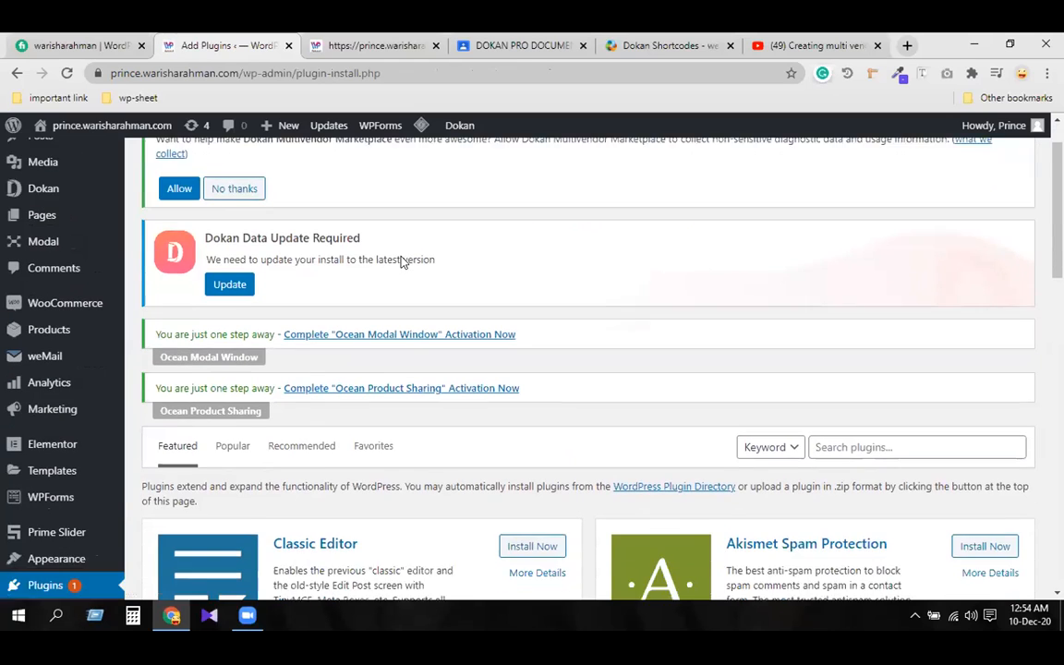
{"action": "scroll", "coordinate": [683, 253], "scroll_direction": "down", "scroll_amount": 1}
{"action": "scroll", "coordinate": [784, 260], "scroll_direction": "up", "scroll_amount": 1}
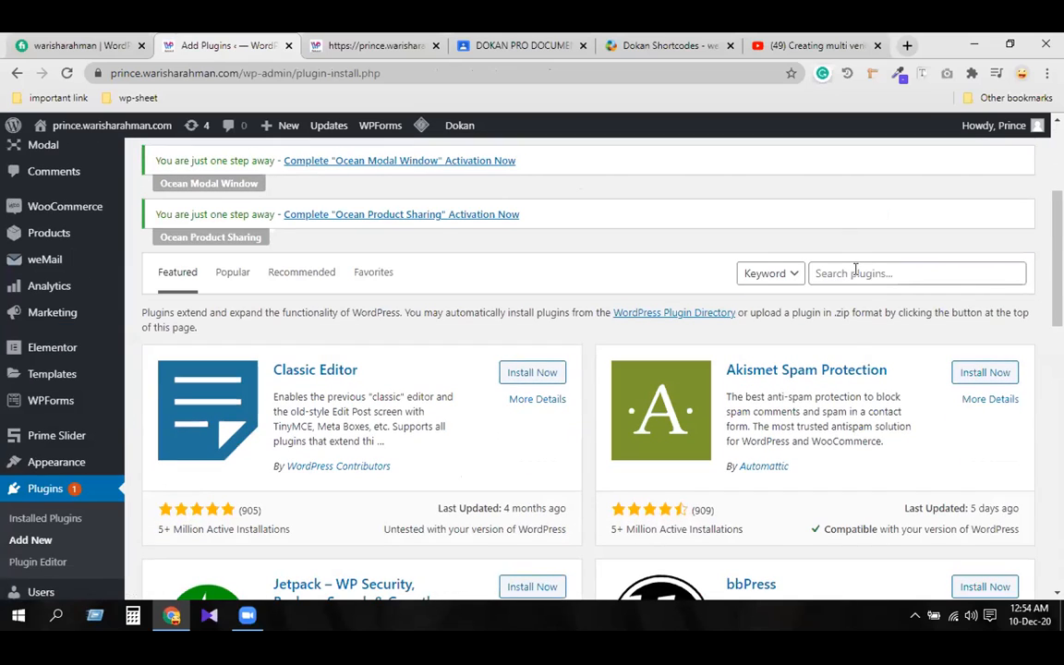
{"action": "left_click", "coordinate": [855, 269]}
{"action": "type", "text": "oco"}
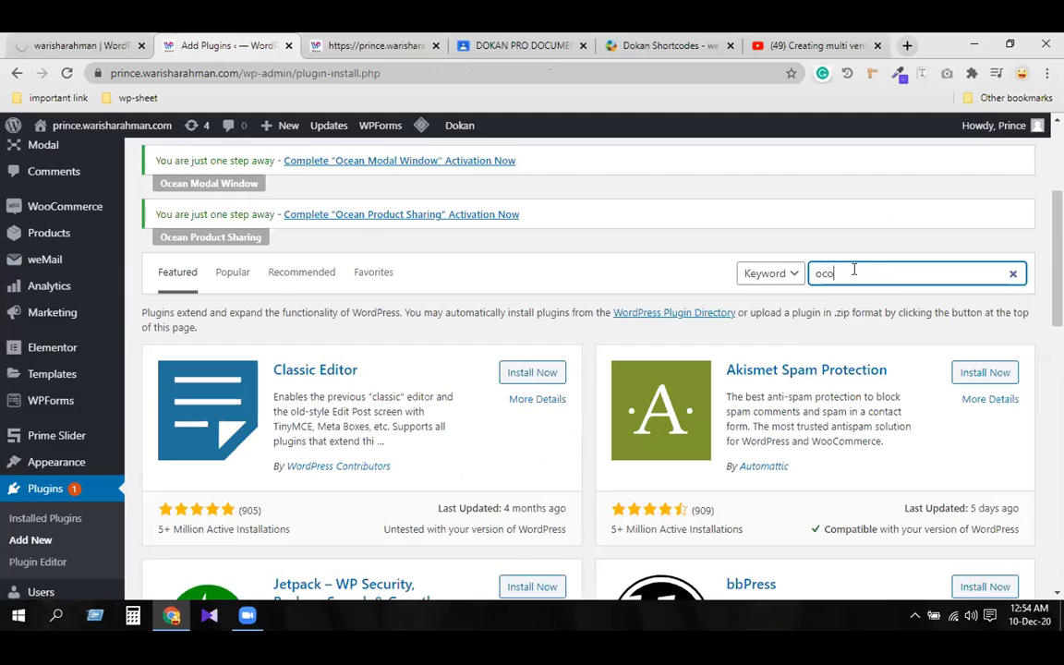
{"action": "type", "text": "mmerce"}
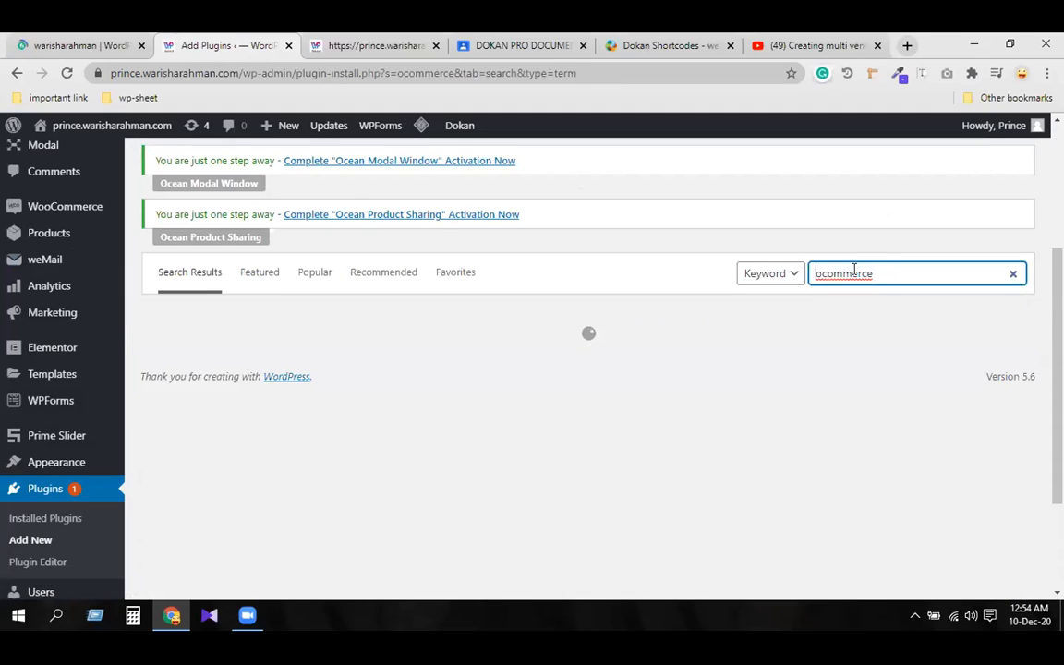
{"action": "type", "text": "w"}
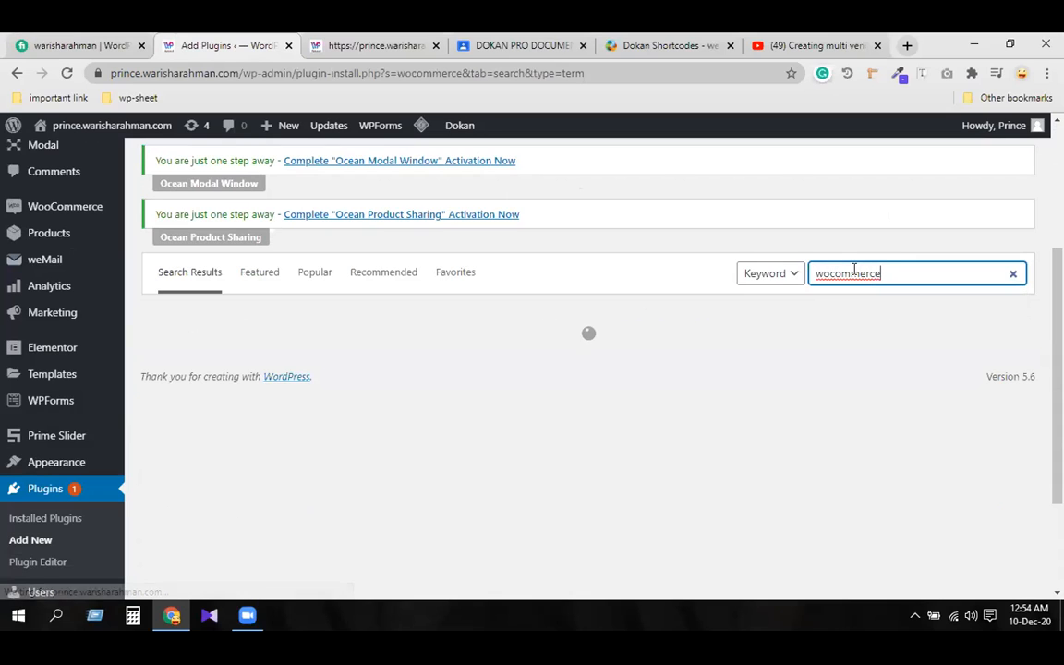
{"action": "key", "text": "Home"}
{"action": "type", "text": "products "}
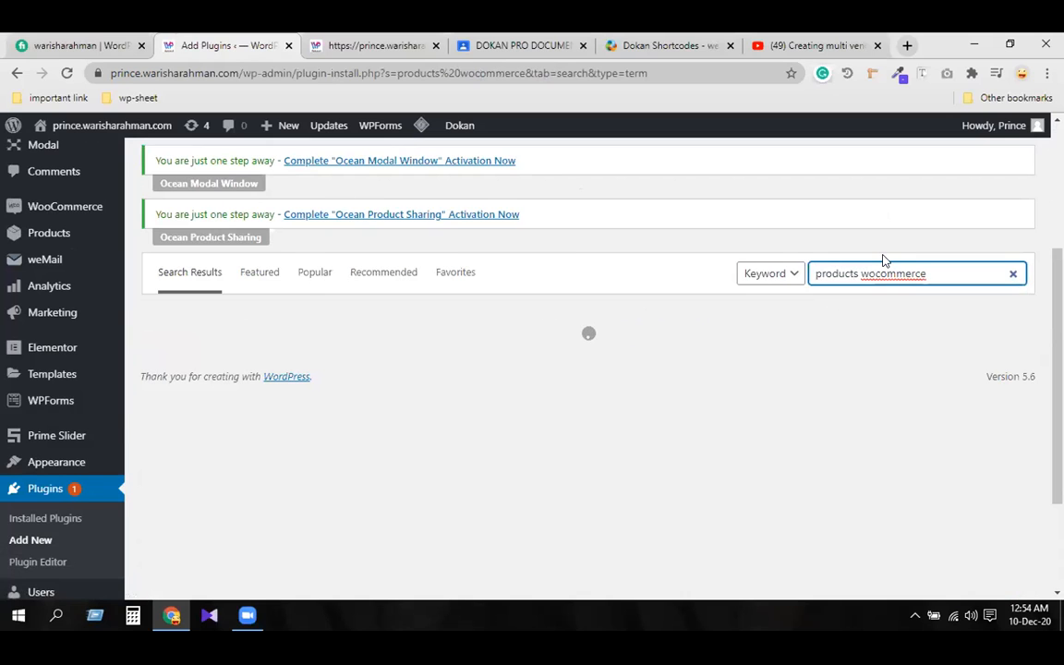
{"action": "type", "text": "expor"}
{"action": "type", "text": "t "}
{"action": "type", "text": "import"}
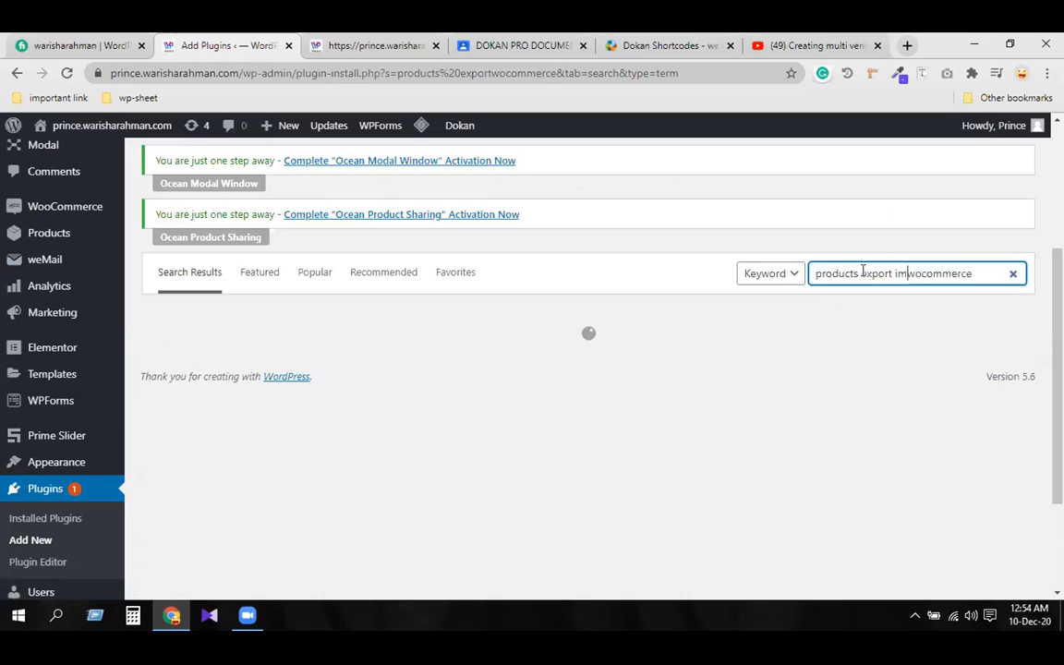
{"action": "type", "text": " for"}
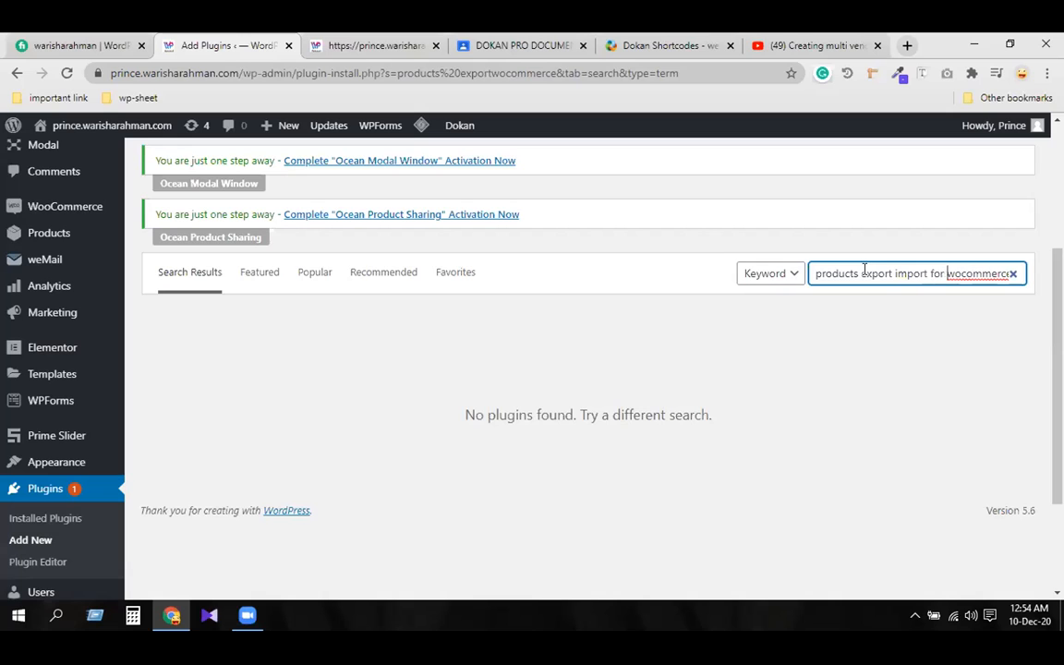
{"action": "left_click", "coordinate": [953, 271]}
{"action": "type", "text": "o"}
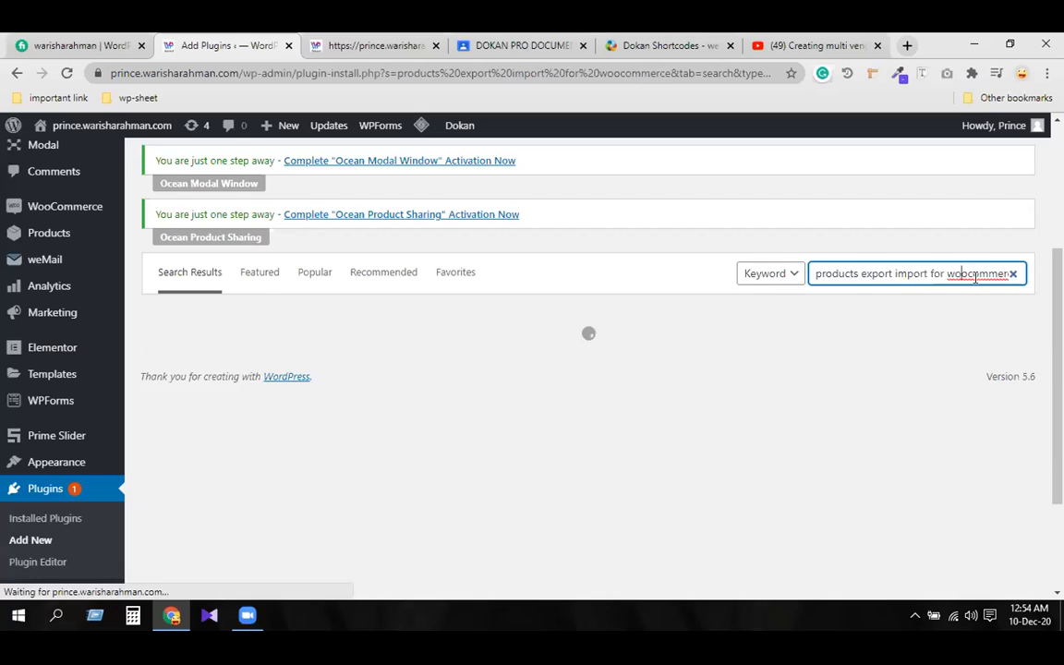
- Try the suggested spelling "woo commerce" in the plugin search and restore "woocommerce"
{"action": "key", "text": "Right"}
{"action": "key", "text": "Right"}
{"action": "key", "text": "Right"}
{"action": "key", "text": "Right"}
{"action": "key", "text": "Right"}
{"action": "key", "text": "Right"}
{"action": "key", "text": "Right"}
{"action": "key", "text": "Right"}
{"action": "key", "text": "Right"}
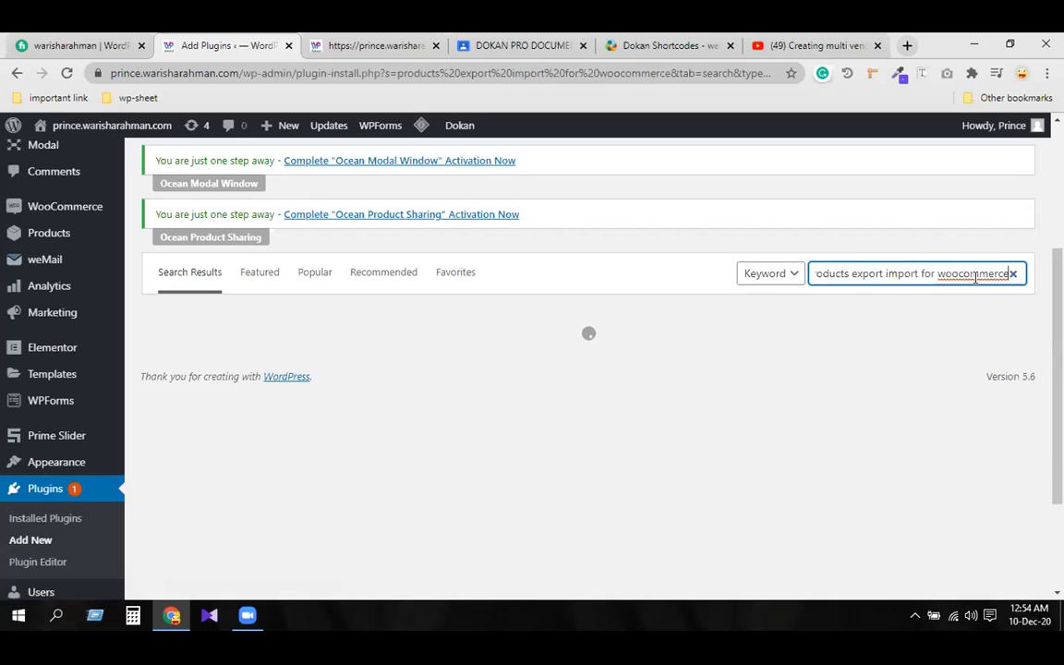
{"action": "right_click", "coordinate": [973, 275]}
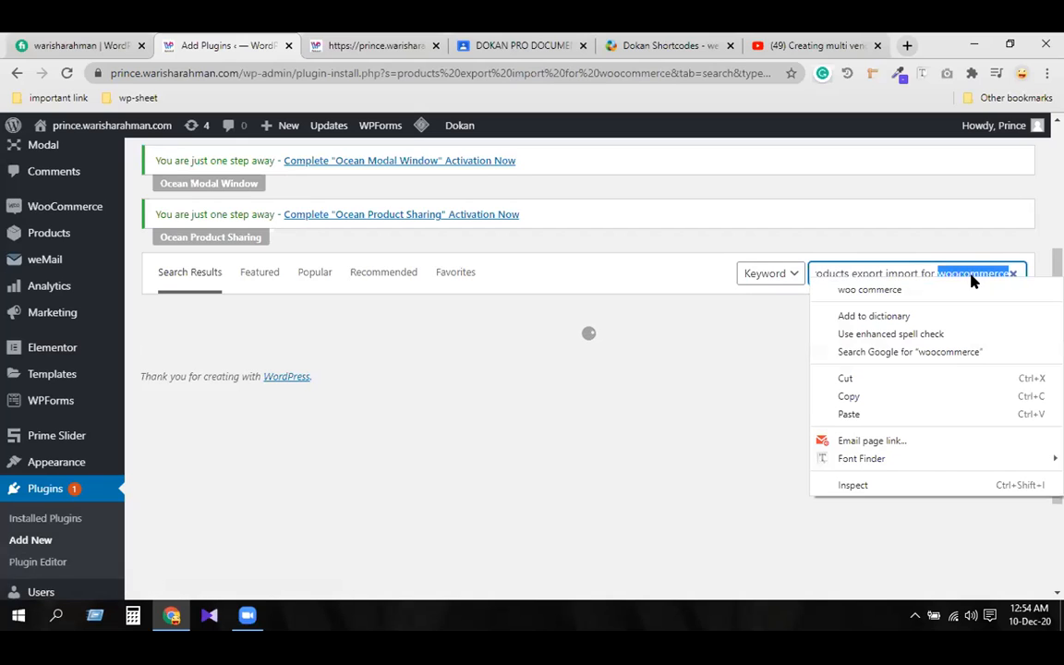
{"action": "left_click", "coordinate": [941, 286]}
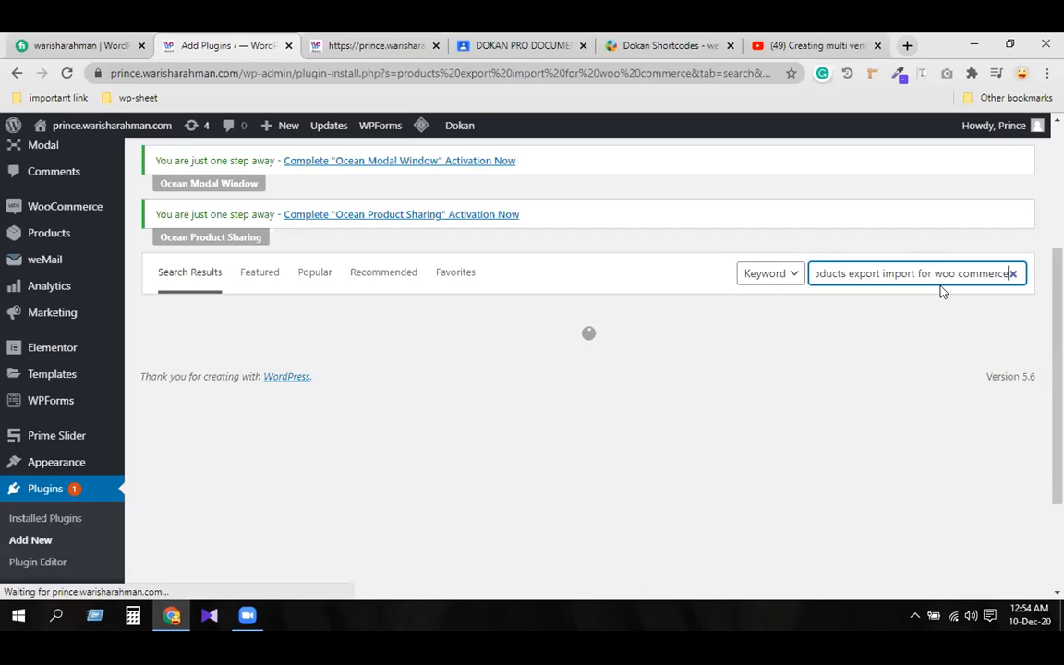
{"action": "type", "text": "\\"}
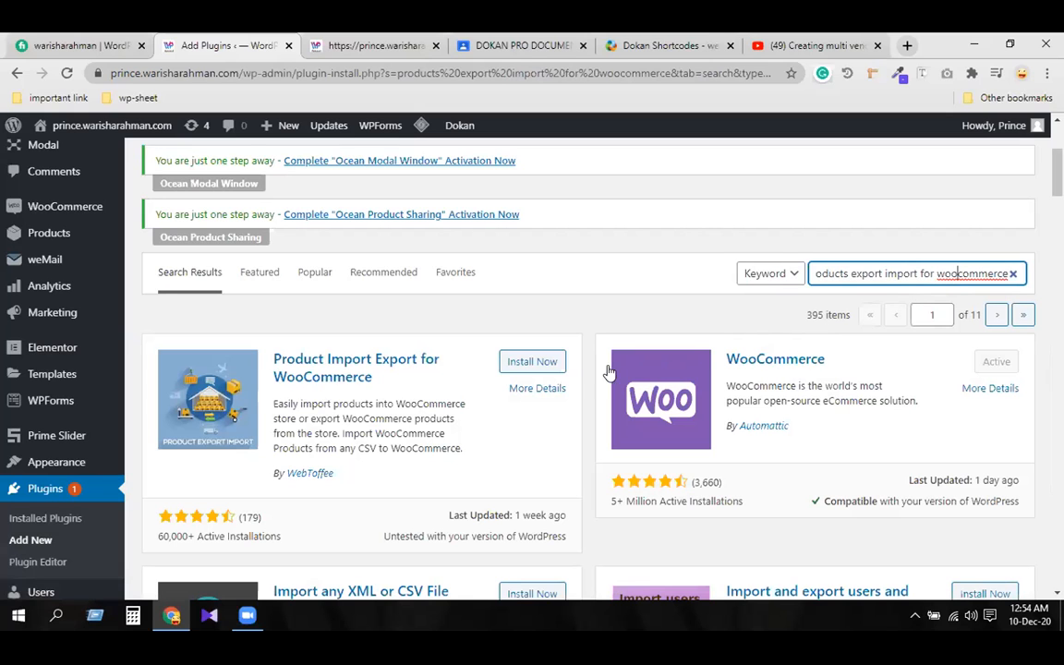
- Install and activate Product Import Export for WooCommerce and open WooCommerce's Product Import-Export page
{"action": "left_click", "coordinate": [543, 367]}
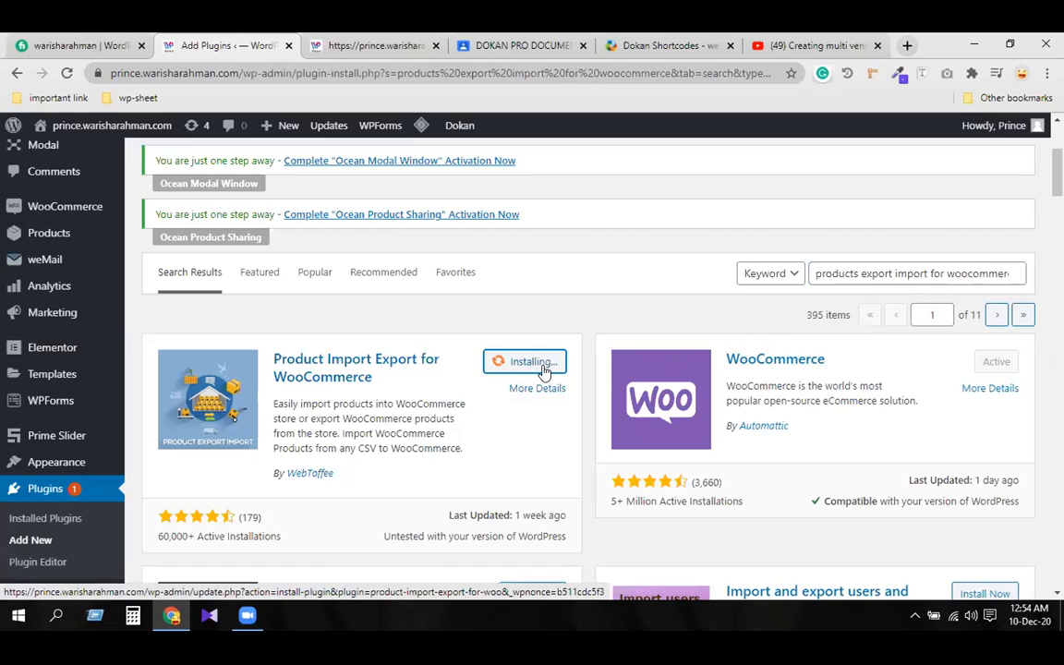
{"action": "left_click", "coordinate": [543, 367]}
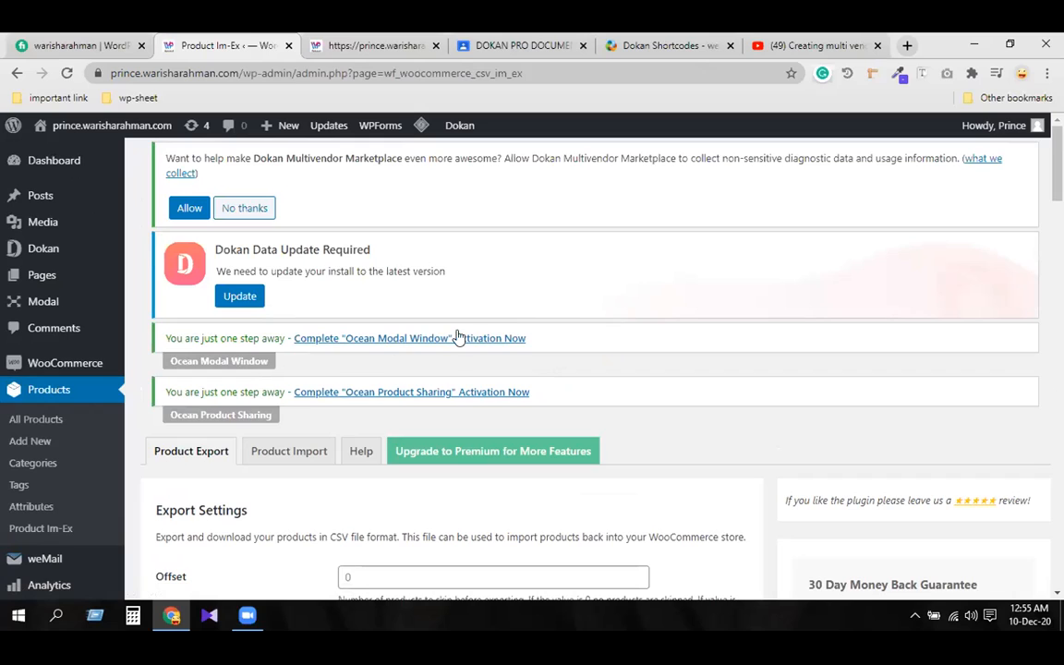
{"action": "mouse_move", "coordinate": [78, 362]}
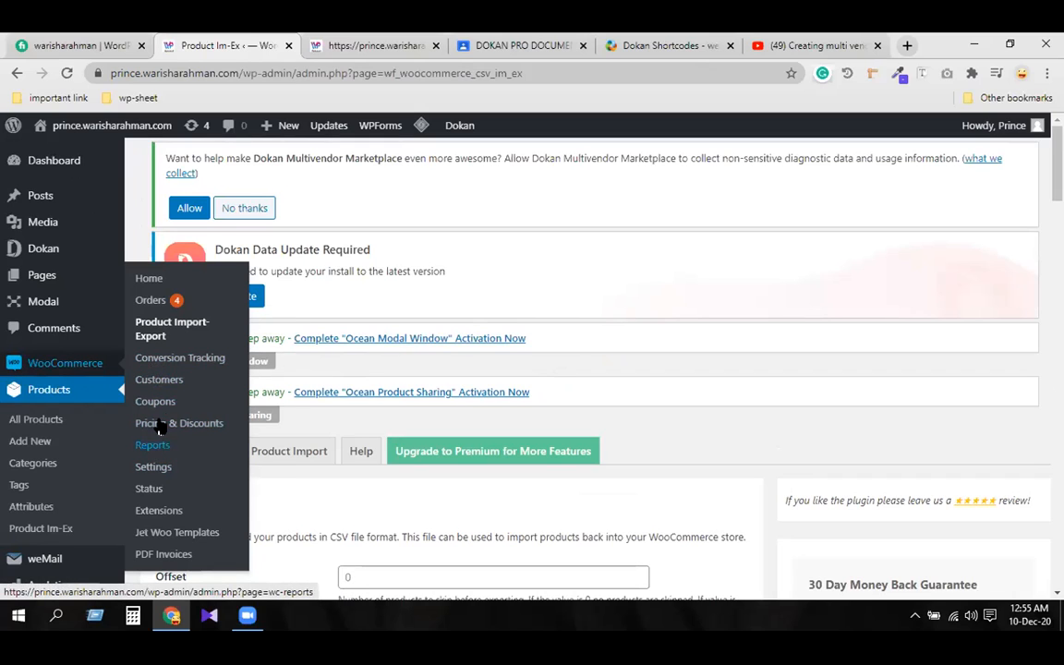
{"action": "left_click", "coordinate": [172, 334]}
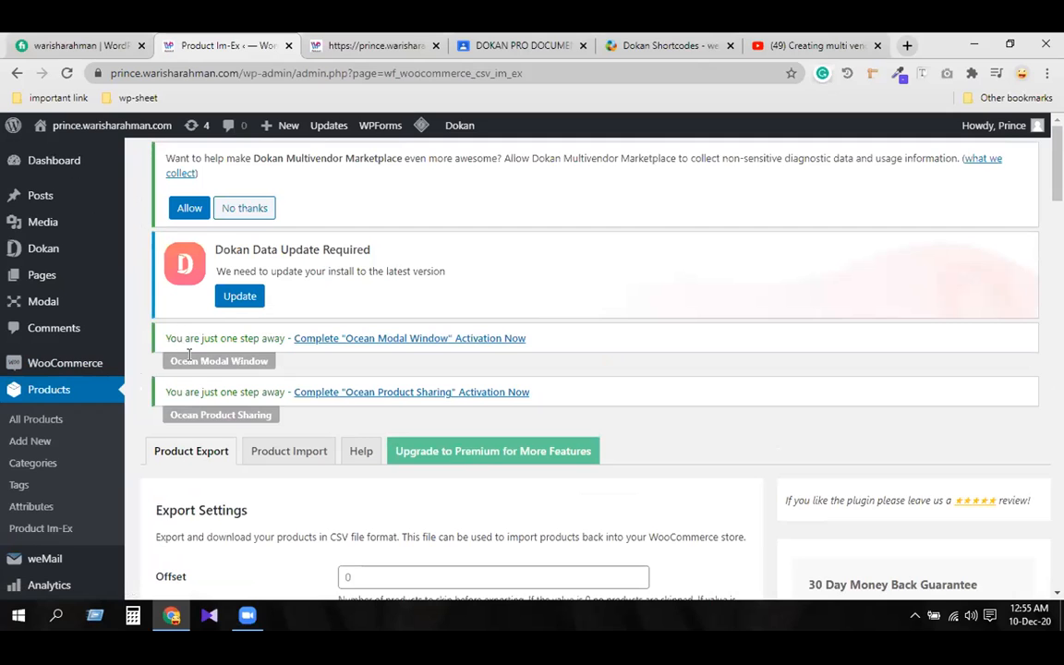
- Export all products to the Desktop as woocommerce-product-export.csv and open the file in Excel
{"action": "scroll", "coordinate": [623, 371], "scroll_direction": "down", "scroll_amount": 1}
{"action": "scroll", "coordinate": [637, 351], "scroll_direction": "down", "scroll_amount": 2}
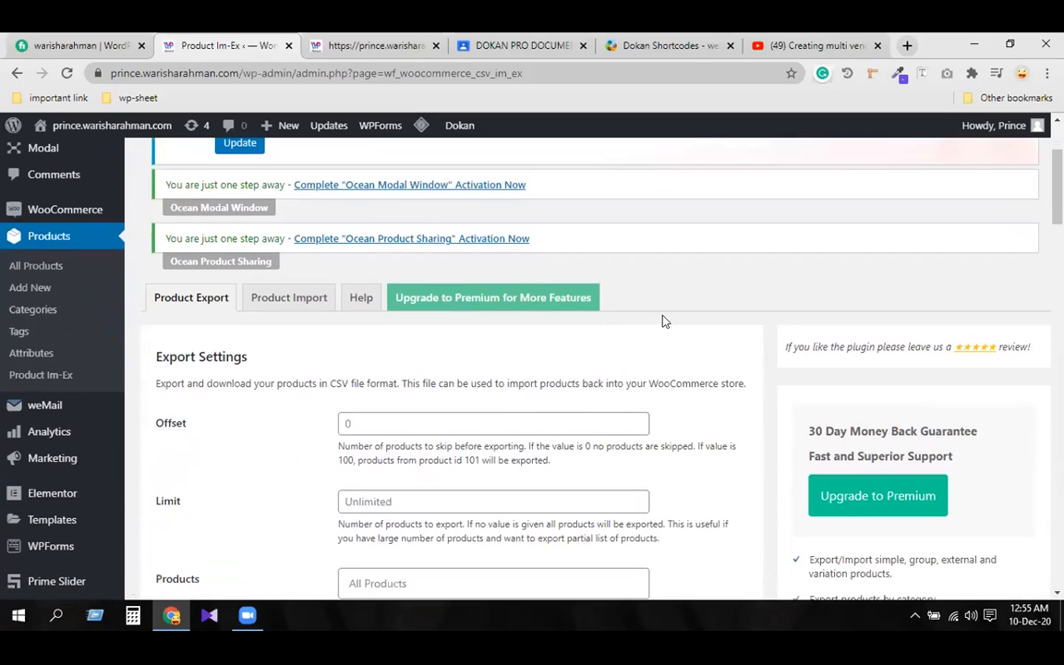
{"action": "scroll", "coordinate": [648, 313], "scroll_direction": "down", "scroll_amount": 10}
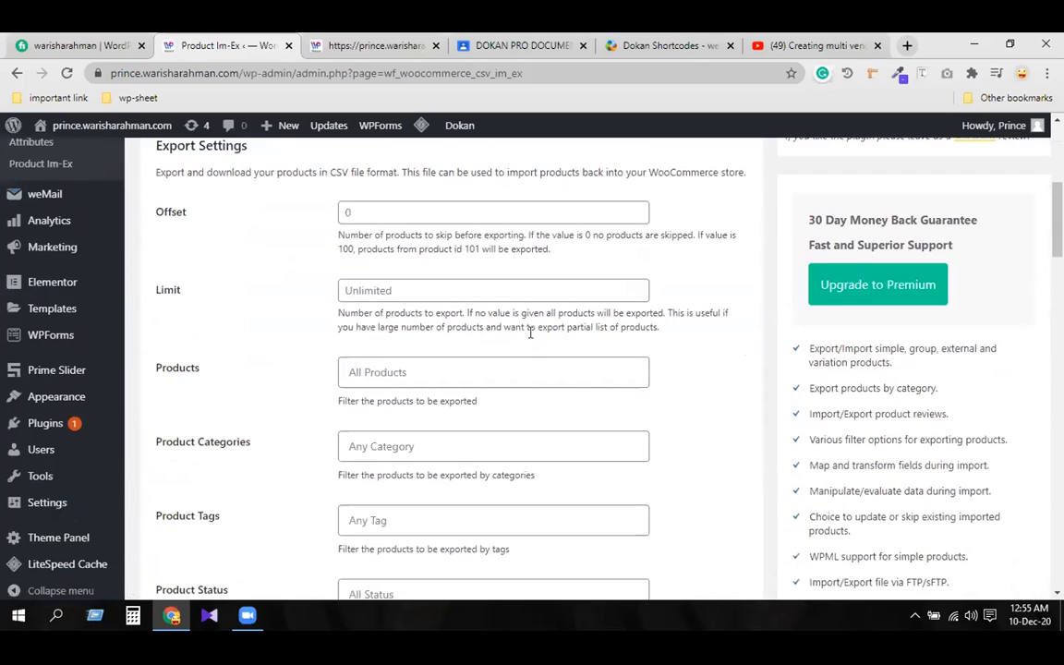
{"action": "scroll", "coordinate": [509, 337], "scroll_direction": "down", "scroll_amount": 15}
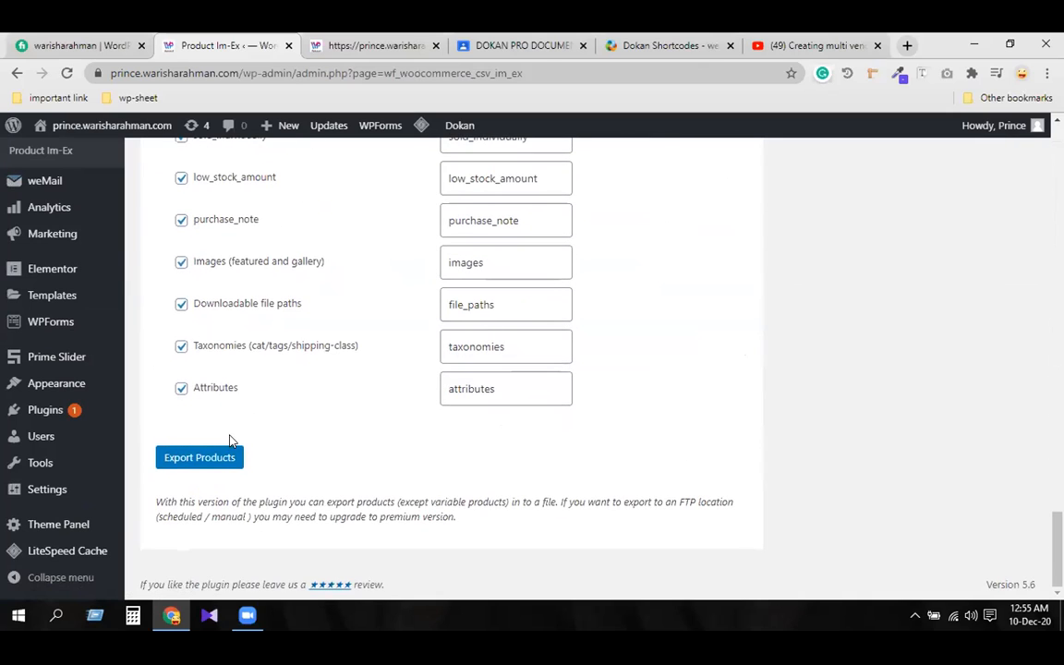
{"action": "left_click", "coordinate": [211, 460]}
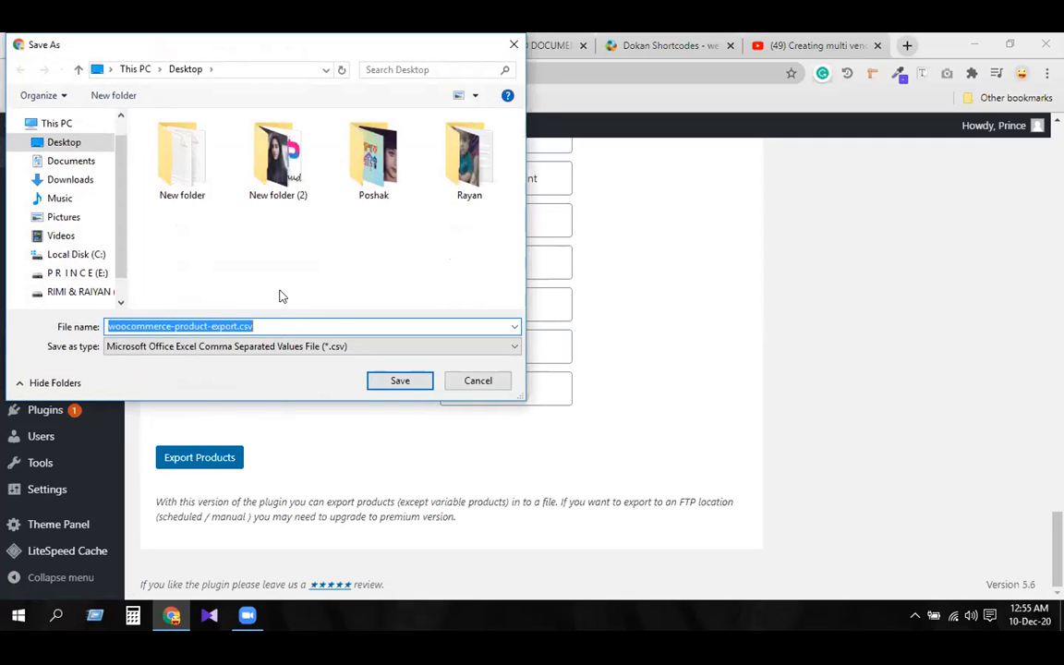
{"action": "left_click", "coordinate": [399, 379]}
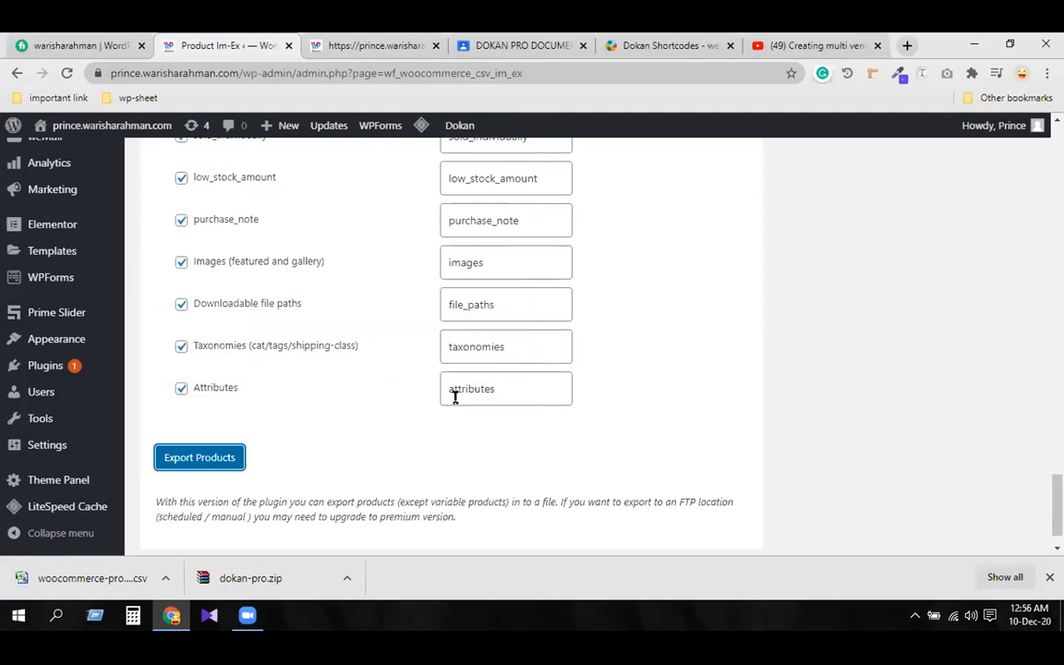
{"action": "left_click", "coordinate": [167, 576]}
{"action": "left_click", "coordinate": [200, 481]}
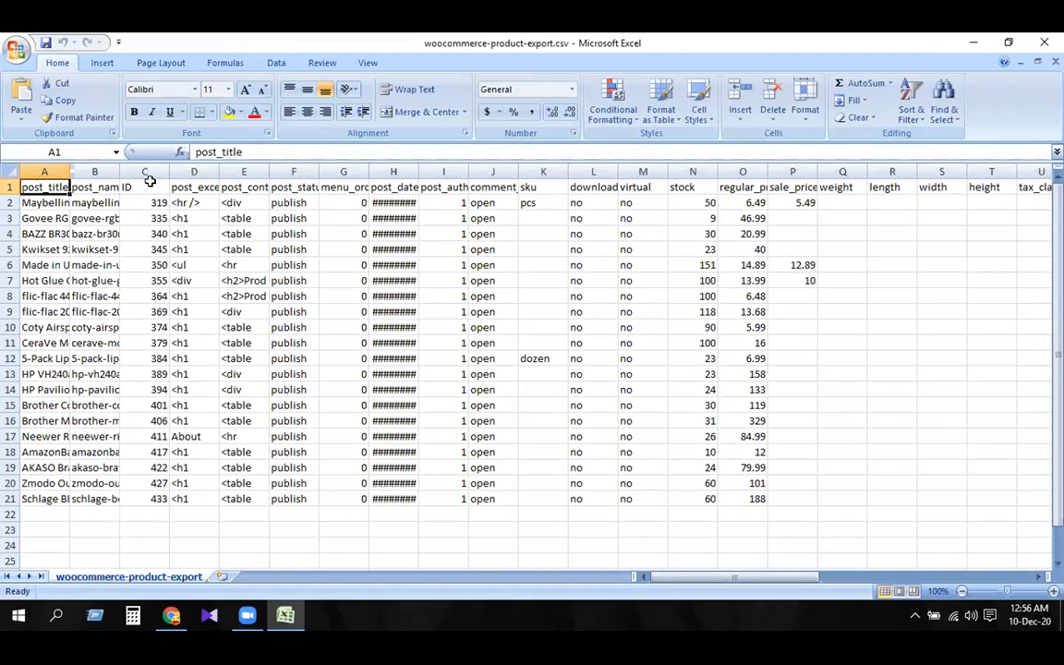
- Examine the exported product rows by highlighting the cells from the ID header downward
{"action": "left_click", "coordinate": [150, 186]}
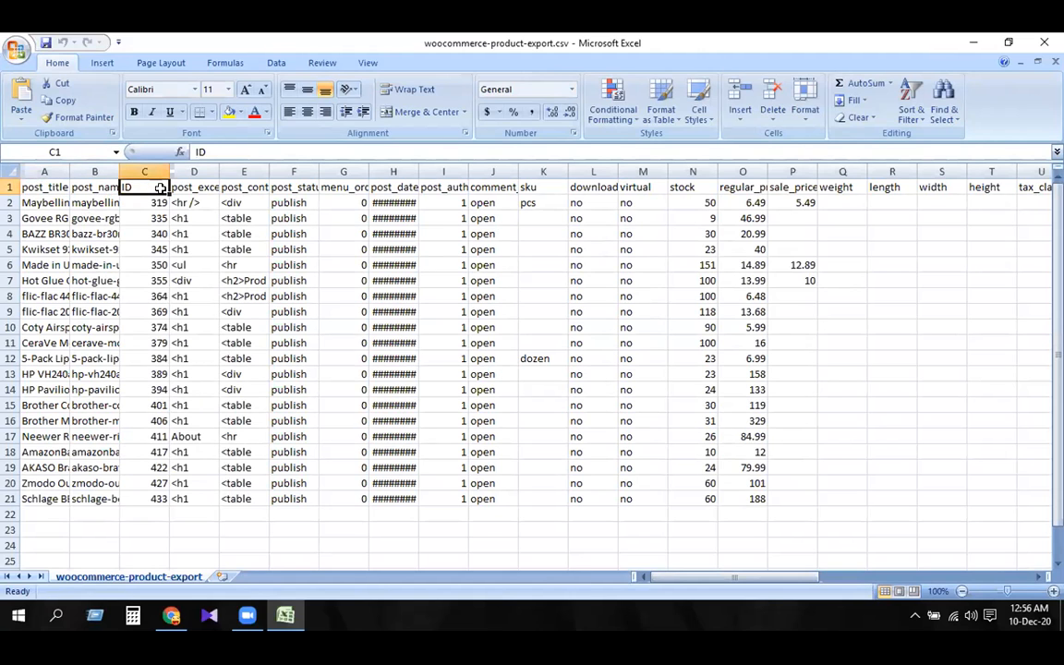
{"action": "key", "text": "shift+Down"}
{"action": "key", "text": "shift+Down"}
{"action": "key", "text": "shift+Down"}
{"action": "key", "text": "shift+Down"}
{"action": "key", "text": "shift+Down"}
{"action": "key", "text": "shift+Down"}
{"action": "key", "text": "shift+Down"}
{"action": "key", "text": "shift+Down"}
{"action": "key", "text": "shift+Down"}
{"action": "key", "text": "shift+Down"}
{"action": "key", "text": "shift+Down"}
{"action": "key", "text": "shift+Down"}
{"action": "key", "text": "shift+Down"}
{"action": "key", "text": "shift+Down"}
{"action": "key", "text": "shift+Down"}
{"action": "key", "text": "shift+Down"}
{"action": "key", "text": "shift+Down"}
{"action": "key", "text": "shift+Down"}
{"action": "key", "text": "shift+Down"}
{"action": "key", "text": "shift+Down"}
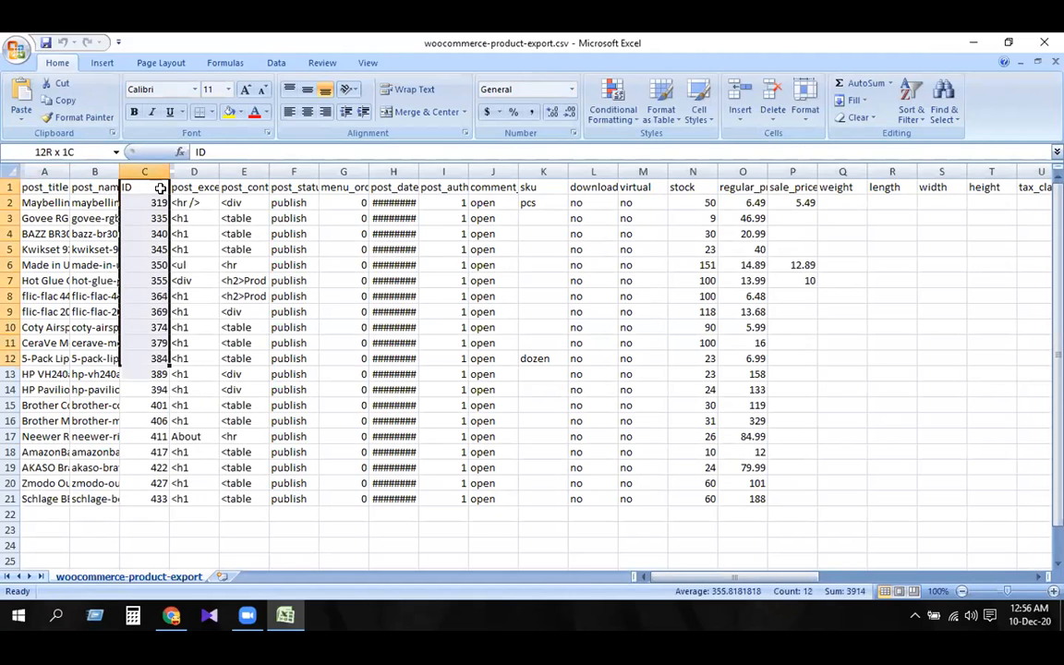
{"action": "key", "text": "shift+Right"}
{"action": "key", "text": "shift+Down"}
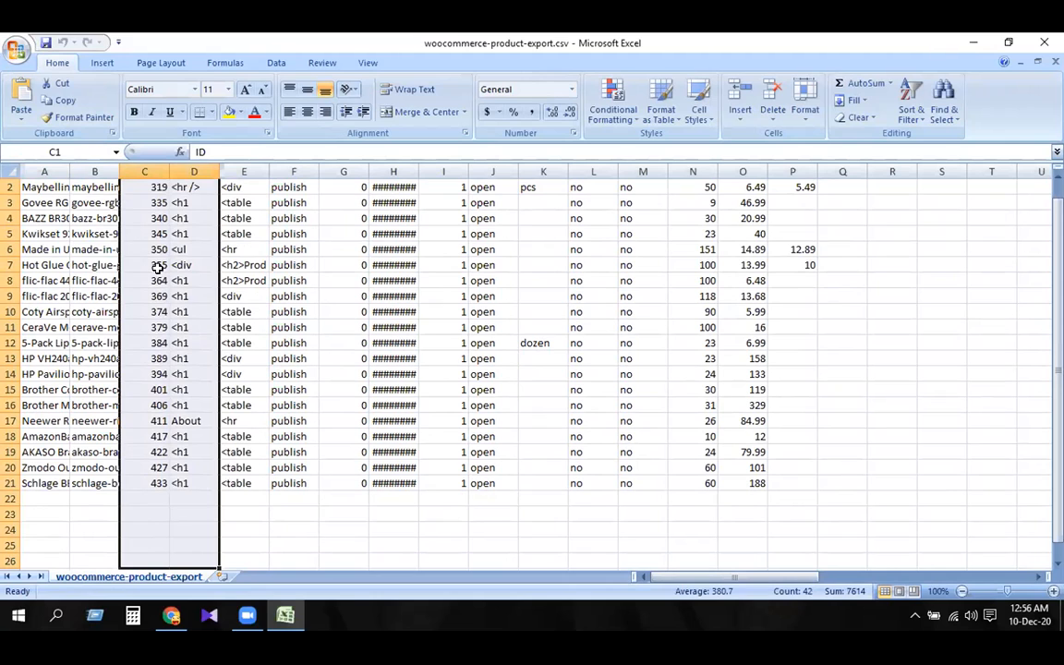
{"action": "left_click", "coordinate": [283, 511]}
{"action": "scroll", "coordinate": [236, 457], "scroll_direction": "up", "scroll_amount": 1}
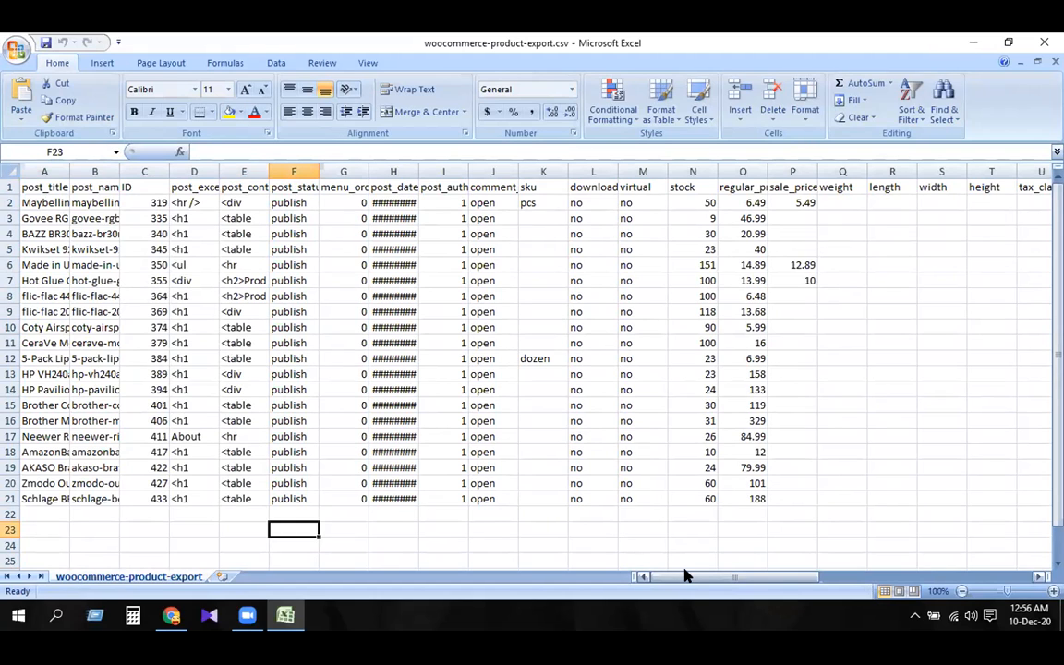
- Delete all product rows from row 3 down, keeping the header row and the first product
{"action": "key", "text": "alt+Tab"}
{"action": "left_click", "coordinate": [11, 218]}
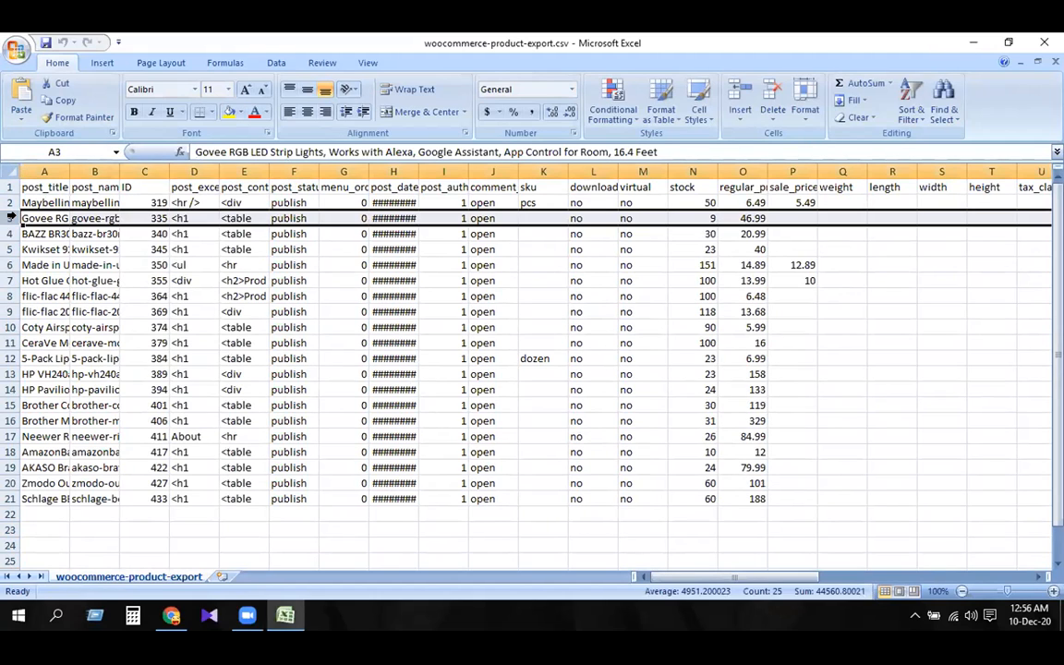
{"action": "left_click_drag", "start_coordinate": [11, 218], "coordinate": [11, 498]}
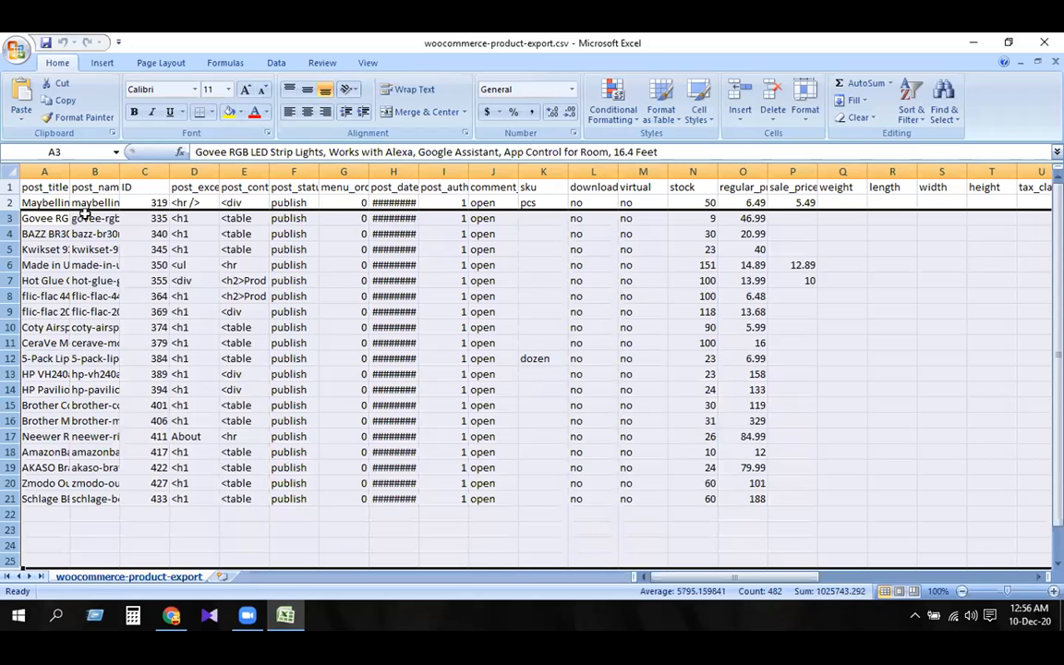
{"action": "right_click", "coordinate": [192, 218]}
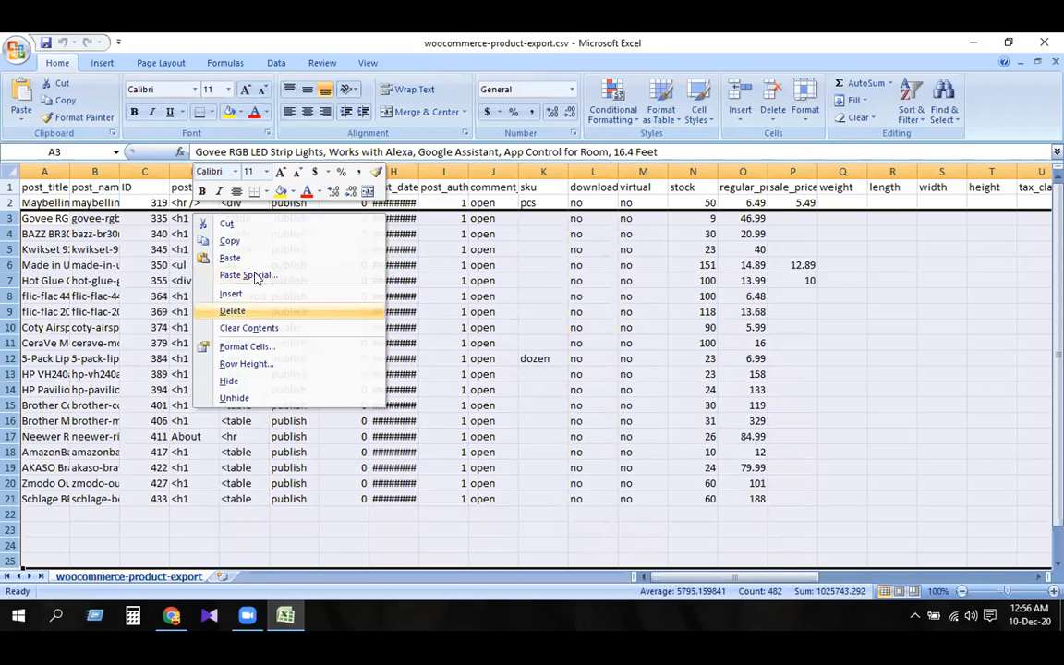
{"action": "left_click", "coordinate": [232, 311]}
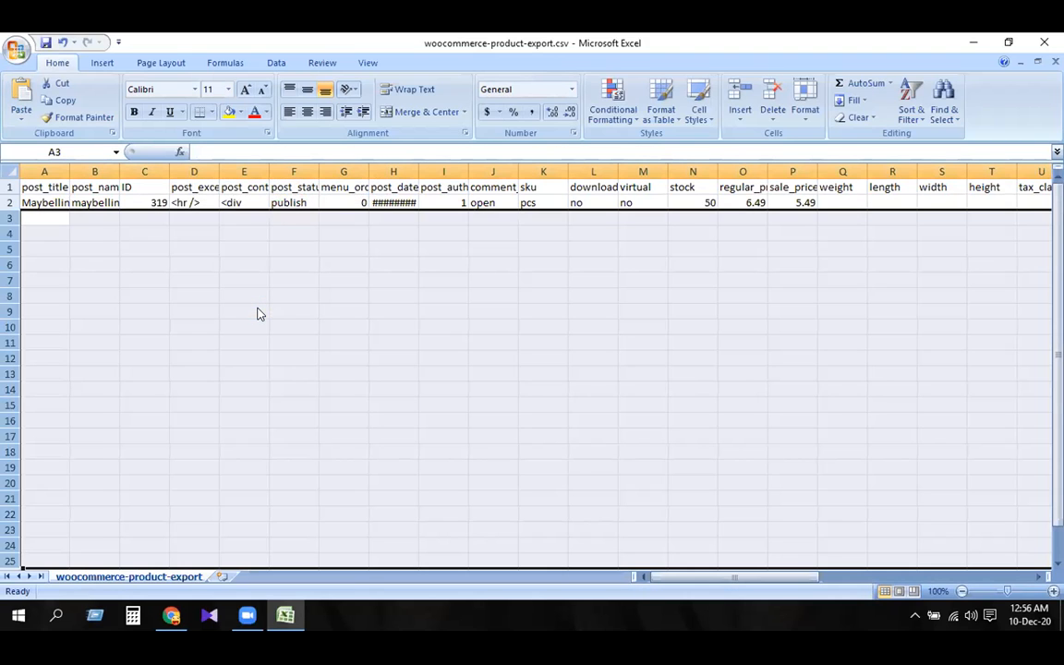
{"action": "left_click", "coordinate": [166, 263]}
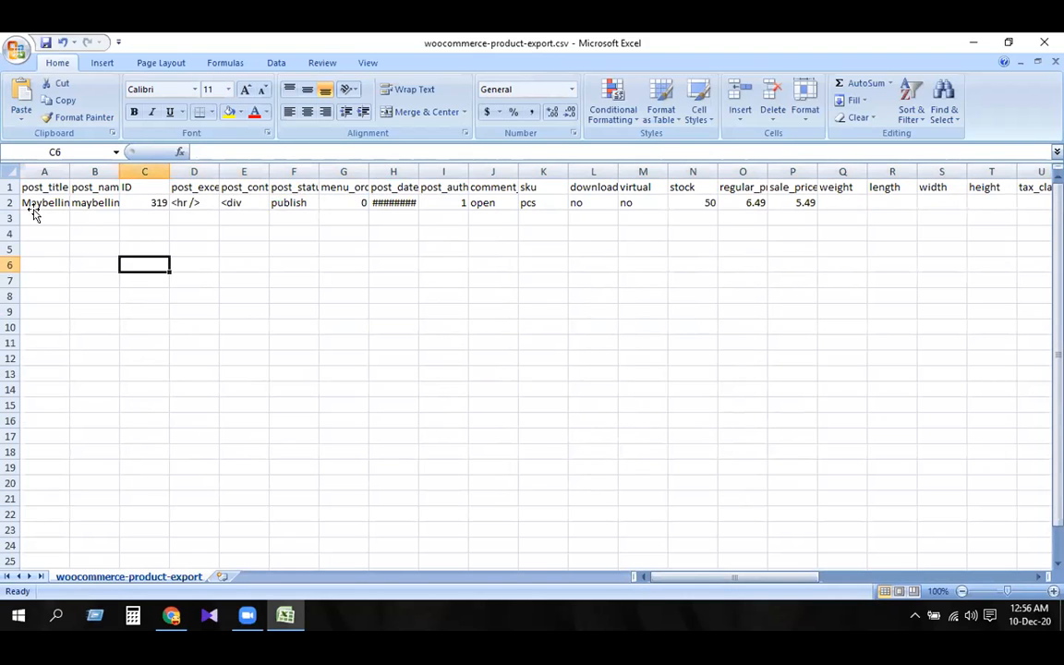
- Widen the post_title column and select the first product's title in A2
{"action": "left_click", "coordinate": [38, 201]}
{"action": "left_click_drag", "start_coordinate": [66, 172], "coordinate": [150, 173]}
{"action": "left_click", "coordinate": [254, 277]}
{"action": "left_click", "coordinate": [111, 202]}
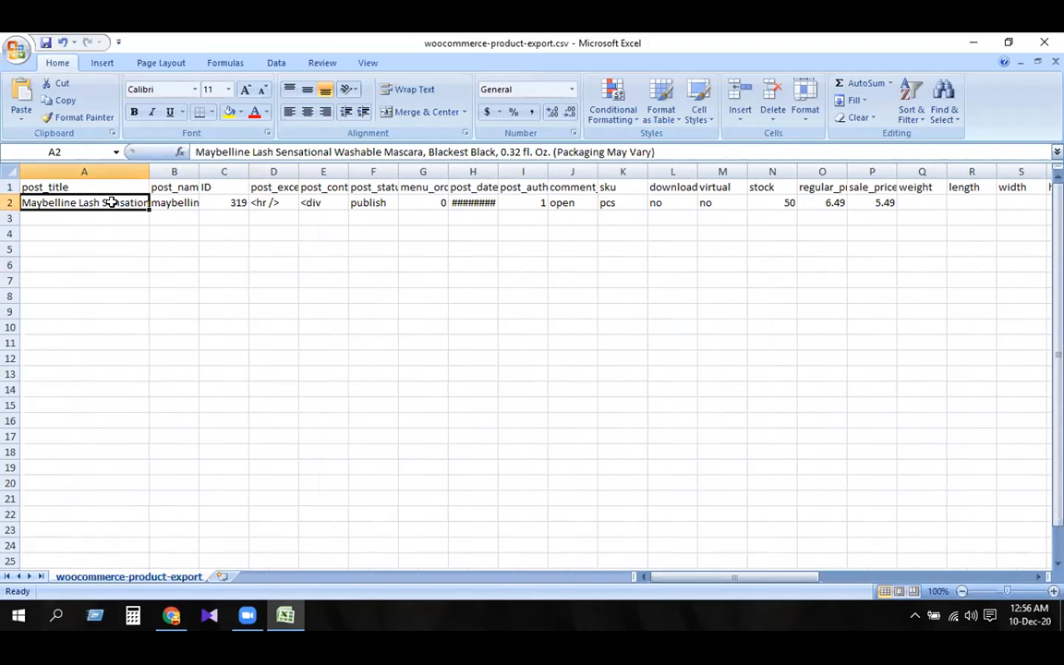
- Switch to Chrome, search for "ali express bd" in a new tab and open the official AliExpress site
{"action": "left_click", "coordinate": [174, 616]}
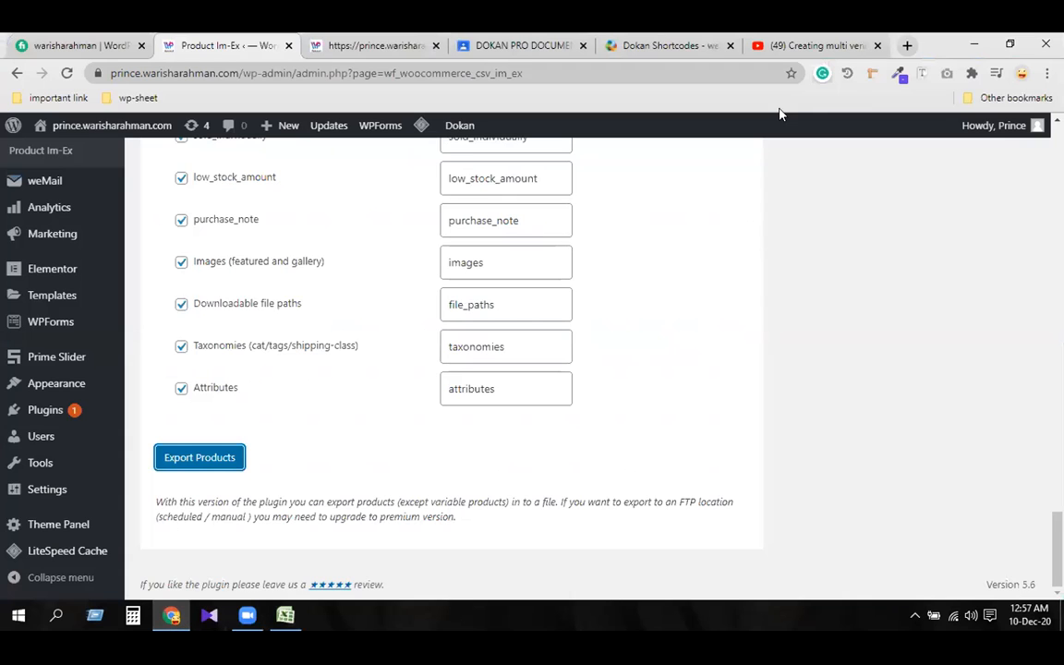
{"action": "left_click", "coordinate": [906, 45]}
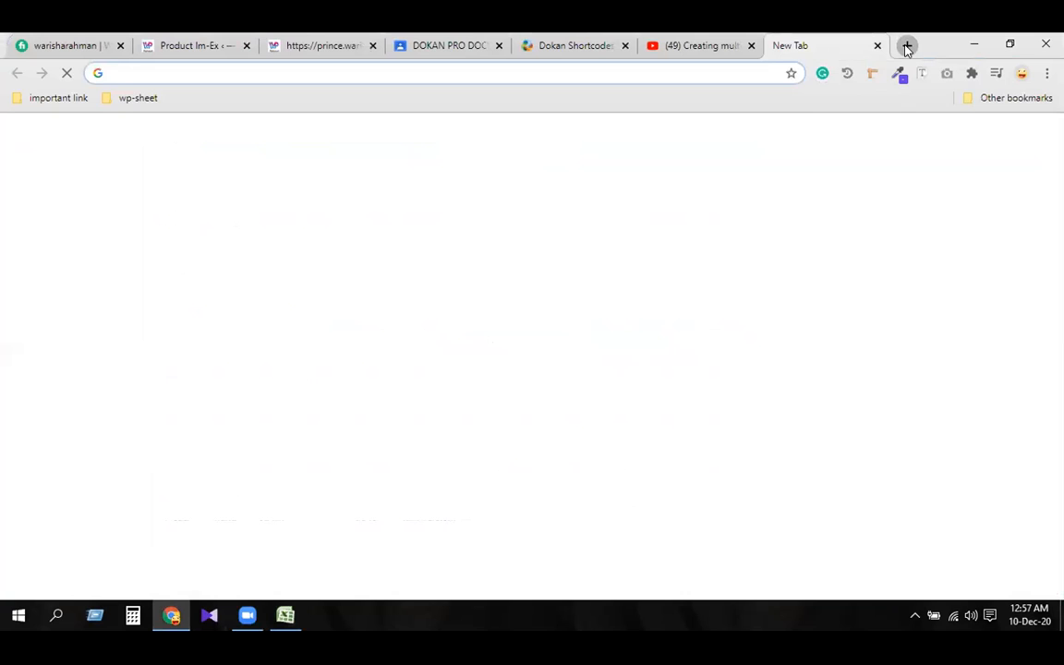
{"action": "type", "text": "ali"}
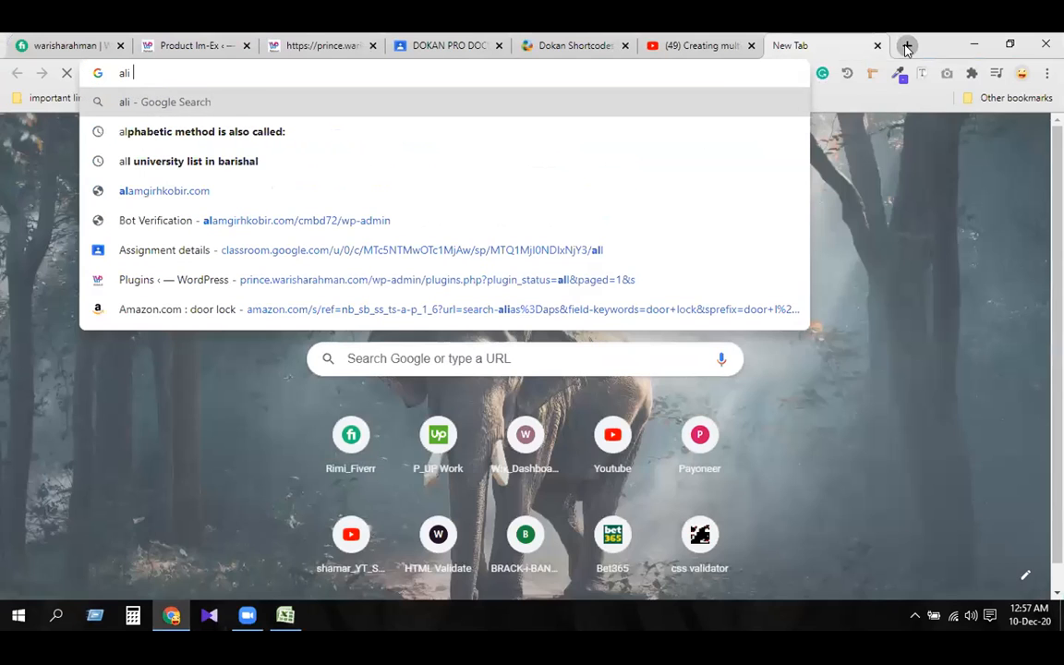
{"action": "type", "text": " ex"}
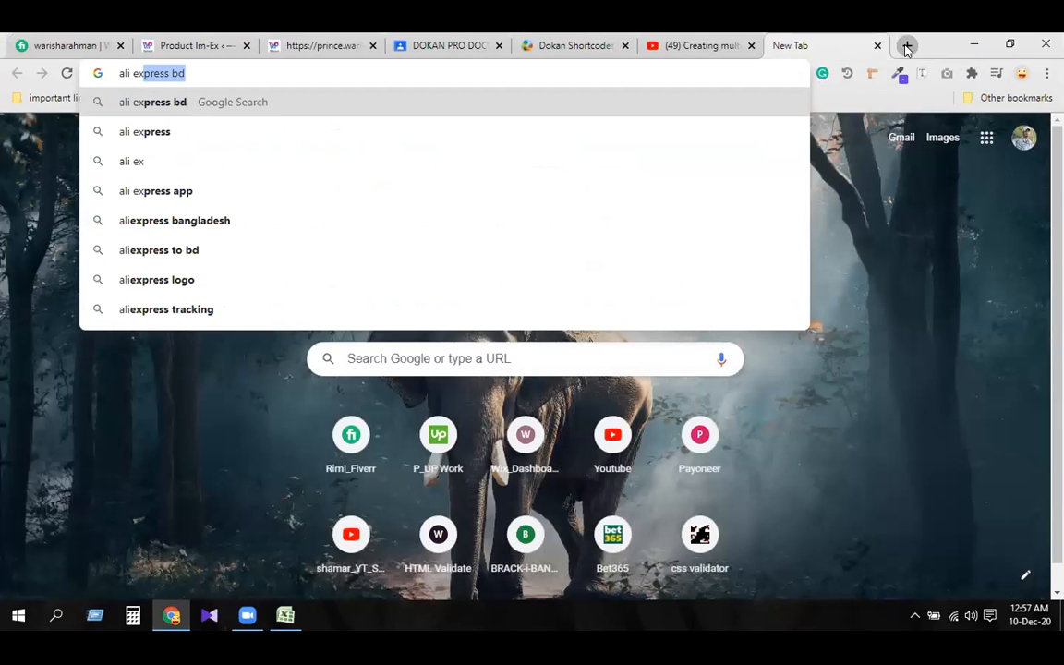
{"action": "key", "text": "Return"}
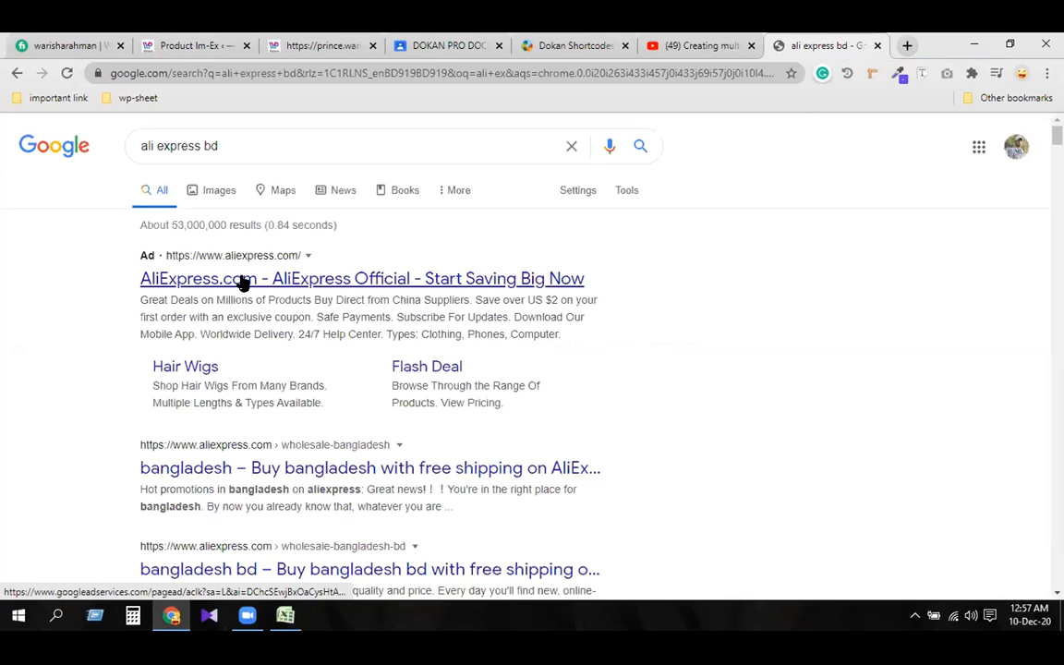
{"action": "left_click", "coordinate": [242, 280]}
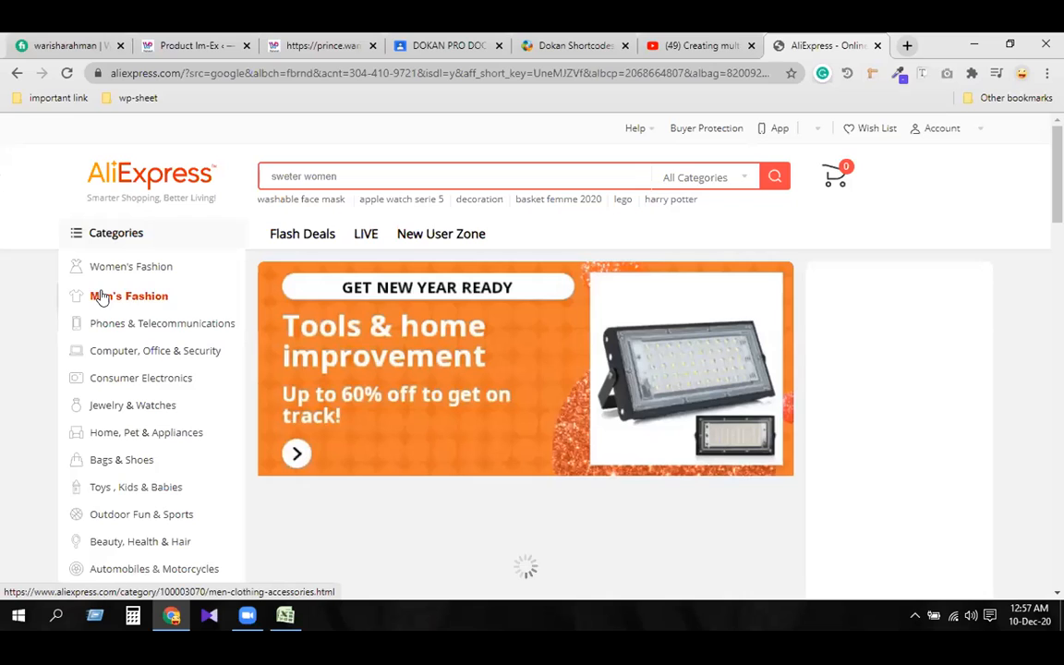
- Browse the Men's Fashion category and open the product page of the Starbags skull logo hoodie
{"action": "left_click", "coordinate": [102, 295]}
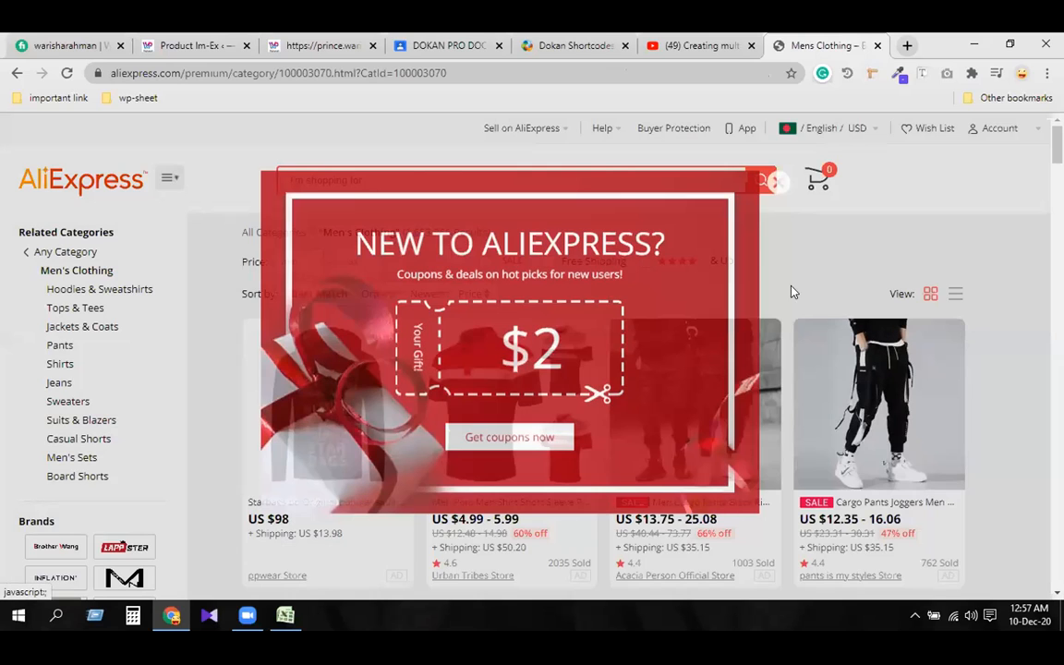
{"action": "left_click", "coordinate": [790, 290]}
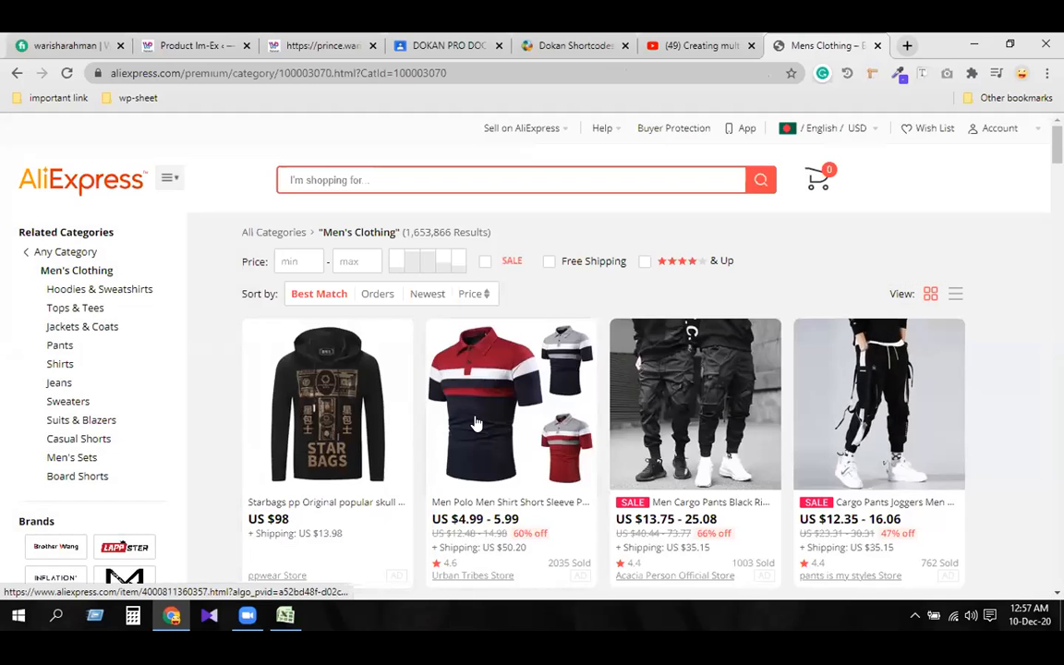
{"action": "left_click", "coordinate": [292, 503]}
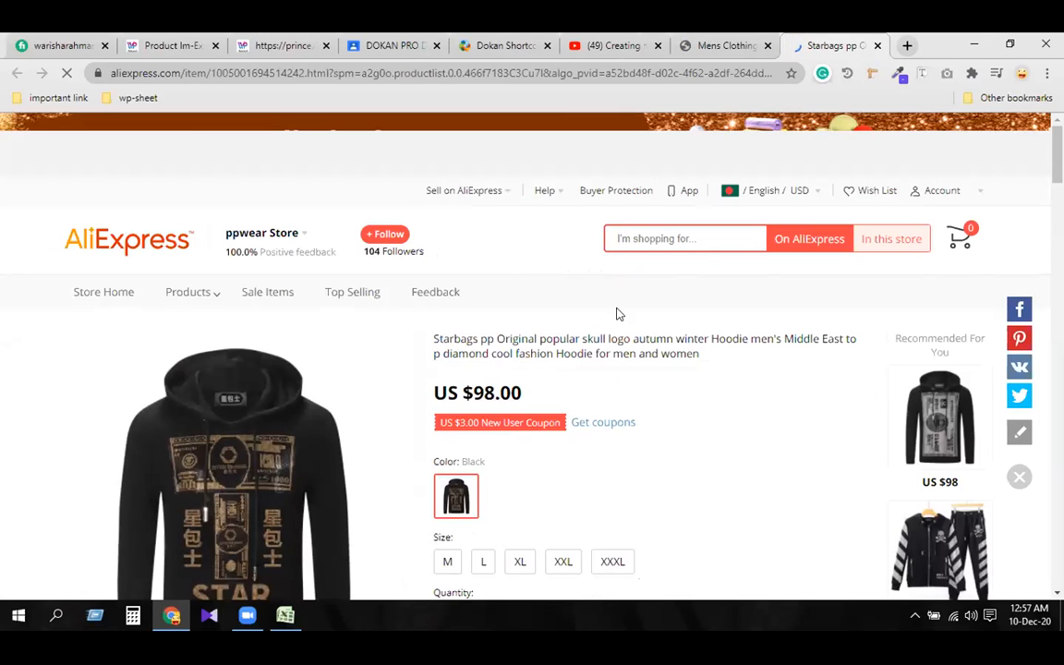
- Dismiss the coupon offer and copy "Starbags pp Original popular skull logo" from the hoodie's title
{"action": "left_click_drag", "start_coordinate": [531, 336], "coordinate": [433, 334]}
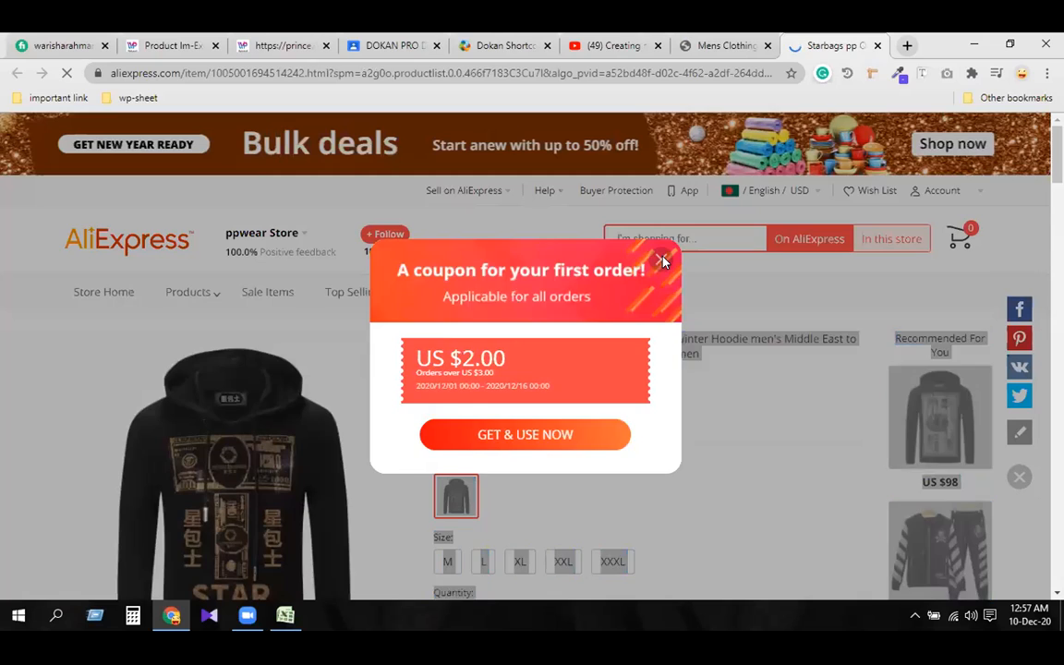
{"action": "left_click", "coordinate": [661, 260]}
{"action": "left_click", "coordinate": [636, 320]}
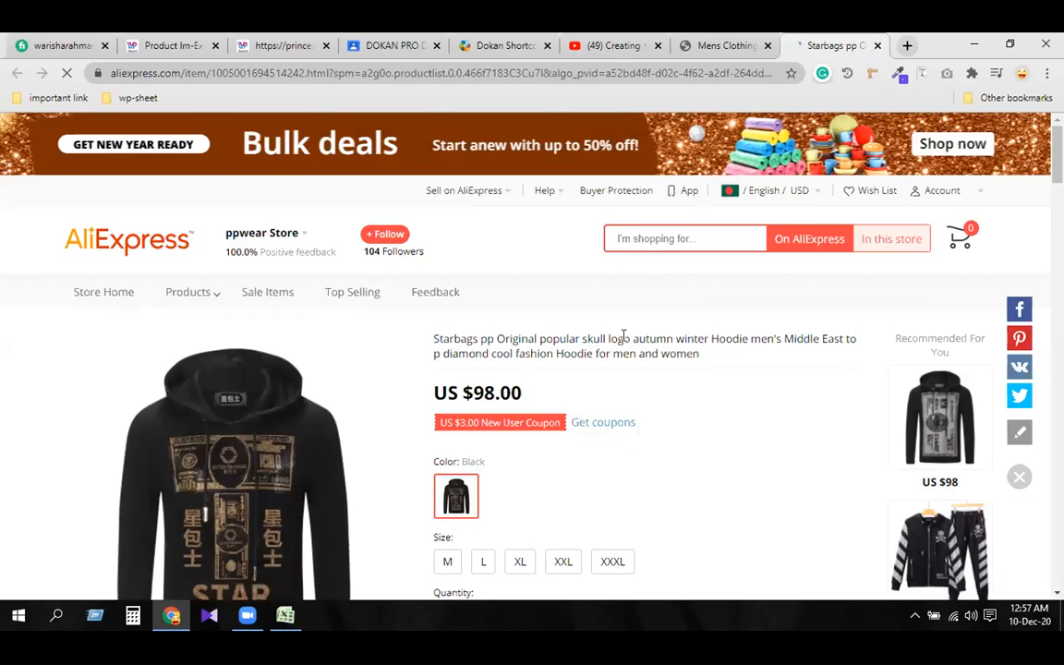
{"action": "left_click_drag", "start_coordinate": [630, 338], "coordinate": [443, 338]}
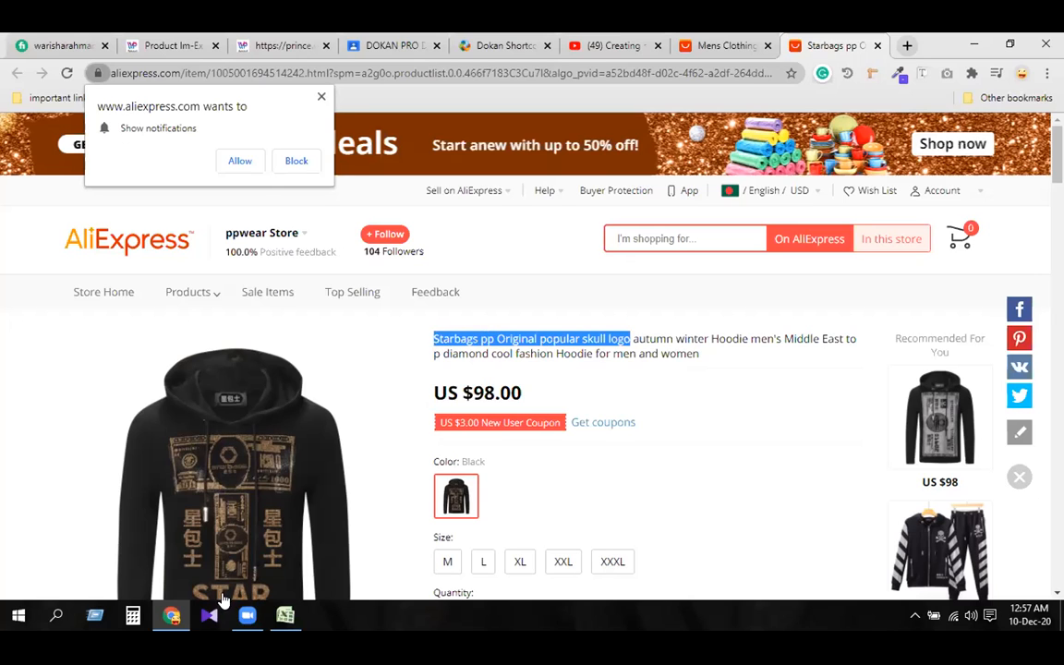
- Switch to Excel and replace the whole post_title in A2 with "Starbags pp Original popular skull logo"
{"action": "left_click", "coordinate": [282, 614]}
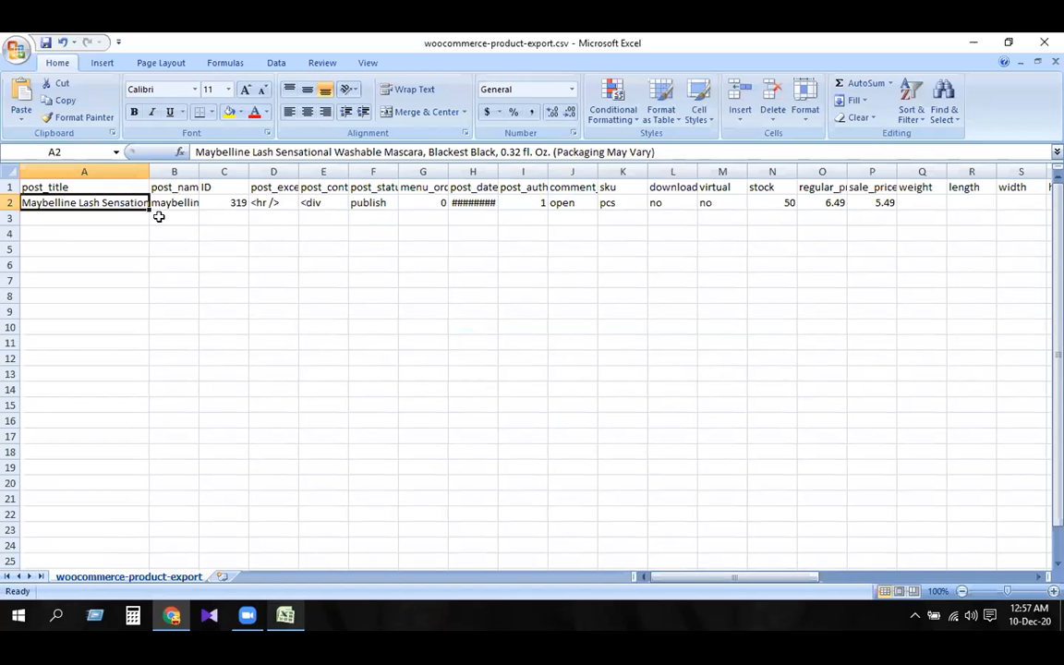
{"action": "double_click", "coordinate": [127, 203]}
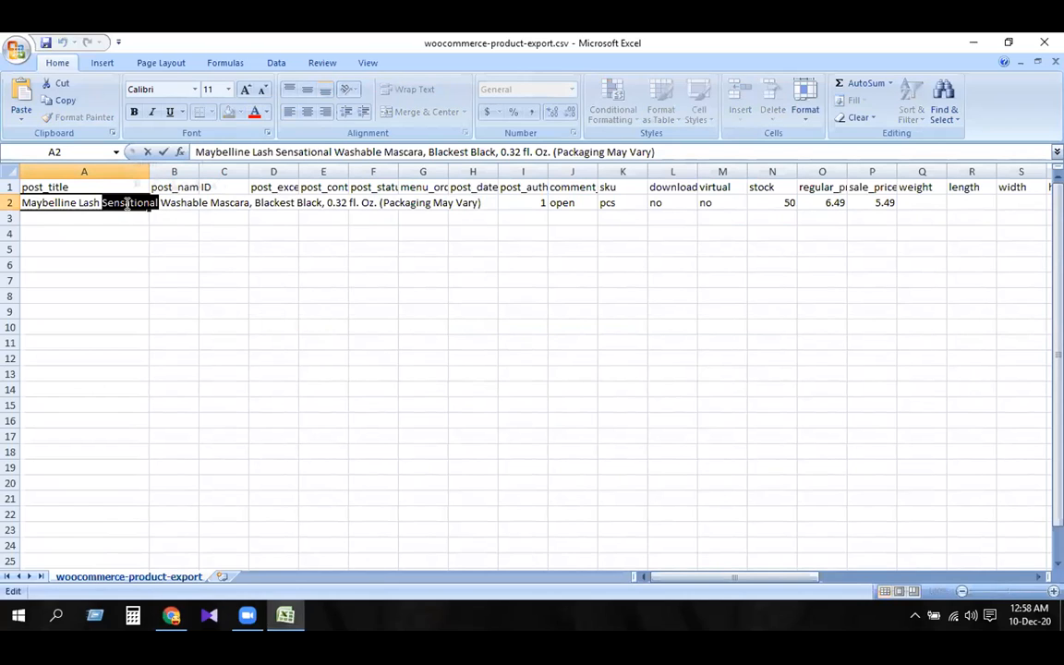
{"action": "type", "text": "Starbags pp Original popular skull logo"}
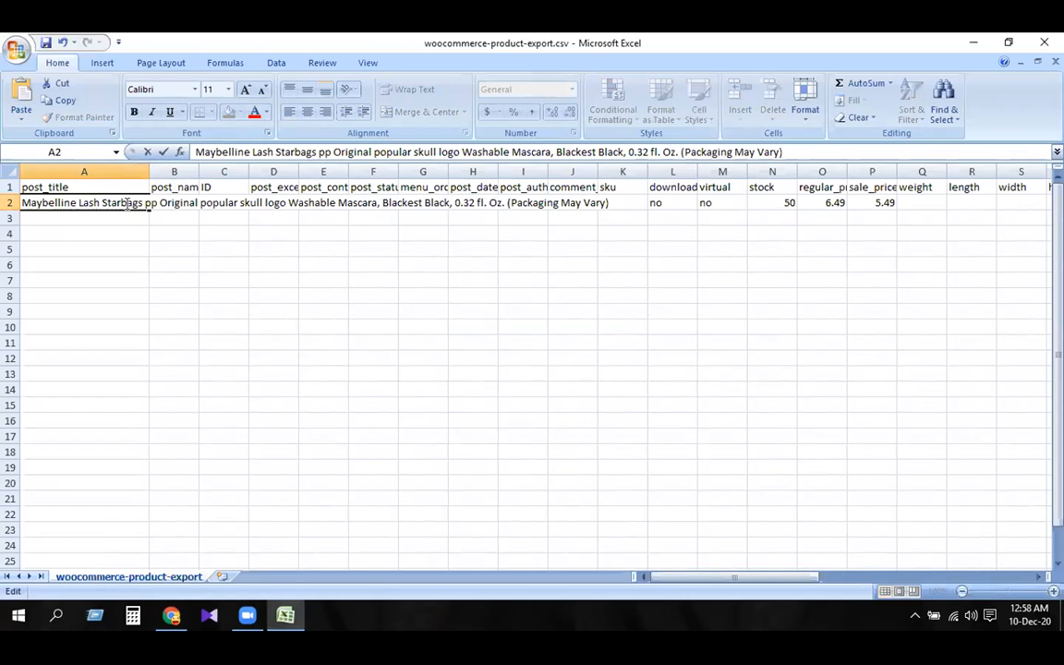
{"action": "double_click", "coordinate": [127, 203]}
{"action": "left_click", "coordinate": [150, 202]}
{"action": "left_click", "coordinate": [194, 149]}
{"action": "key", "text": "shift+End"}
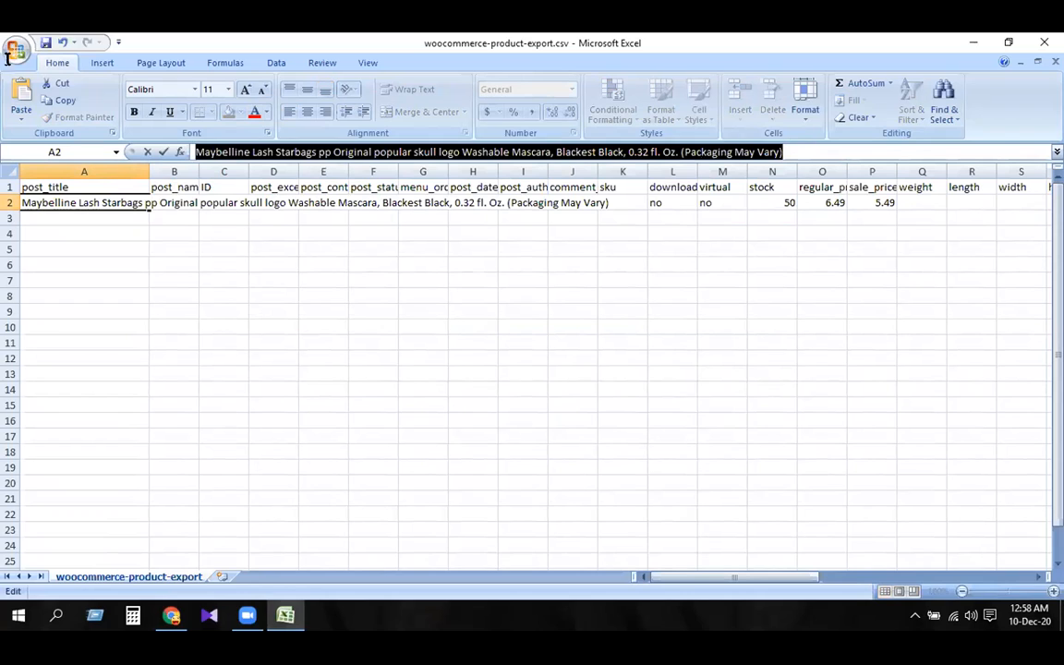
{"action": "key", "text": "BackSpace"}
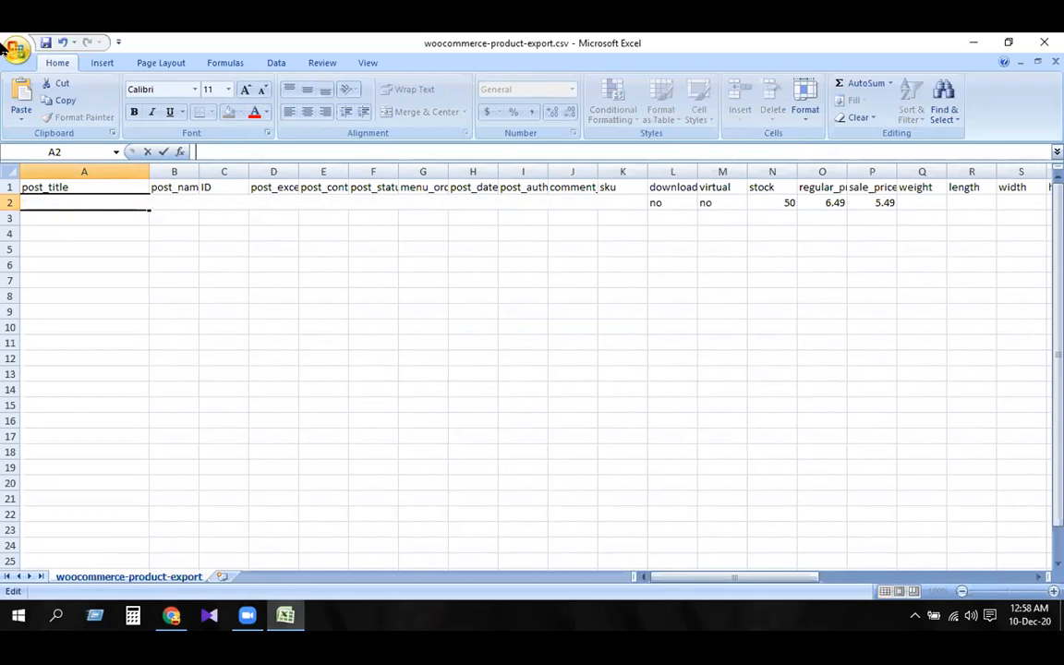
{"action": "type", "text": "Starbags pp Original popular skull logo"}
{"action": "left_click", "coordinate": [258, 319]}
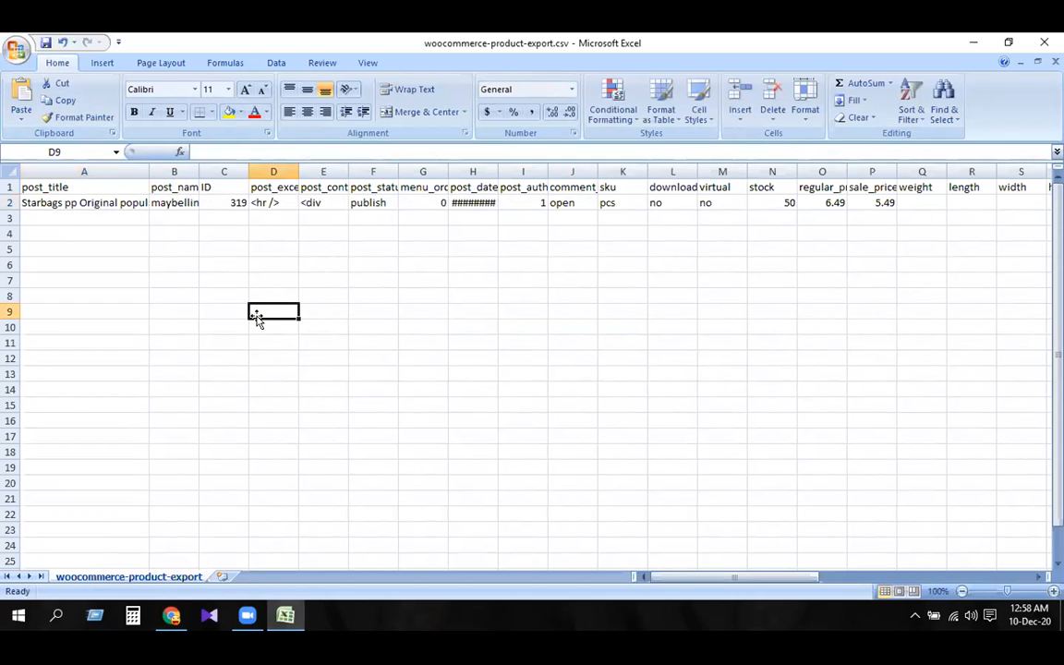
- Set the product's ID in C2 to 406
{"action": "left_click", "coordinate": [209, 202]}
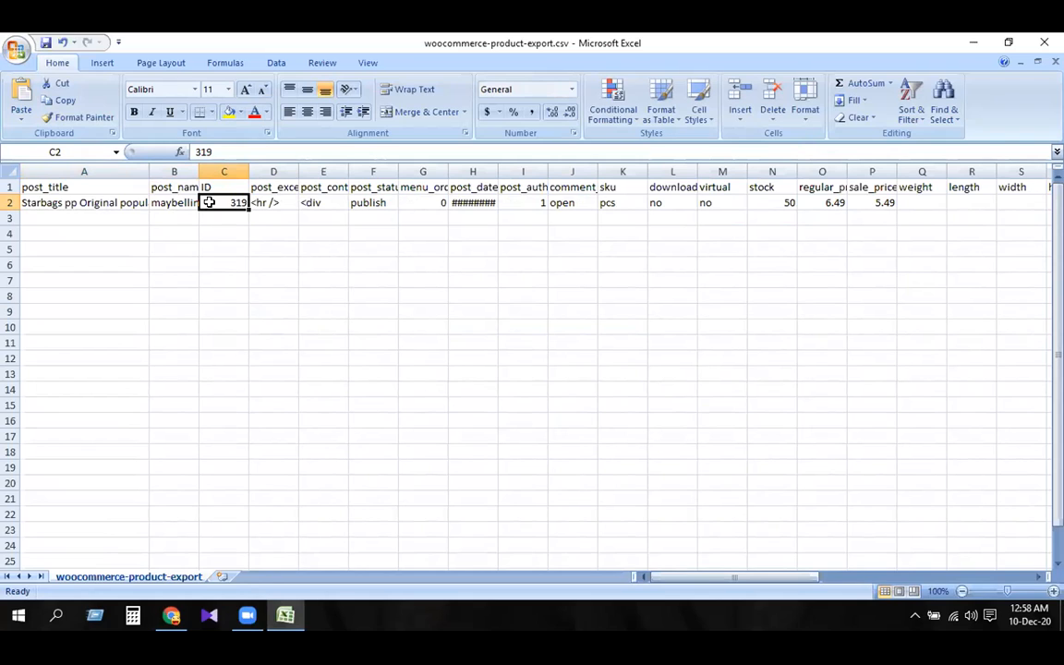
{"action": "type", "text": "80¢"}
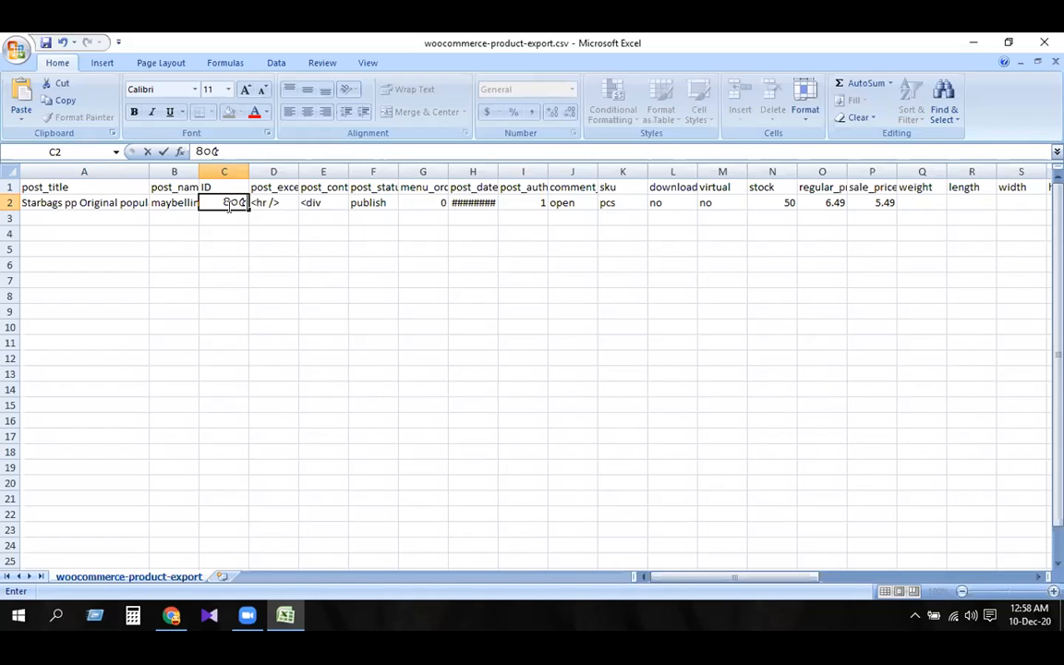
{"action": "key", "text": "BackSpace"}
{"action": "key", "text": "BackSpace"}
{"action": "key", "text": "BackSpace"}
{"action": "key", "text": "BackSpace"}
{"action": "type", "text": "4065"}
{"action": "key", "text": "BackSpace"}
{"action": "left_click", "coordinate": [324, 245]}
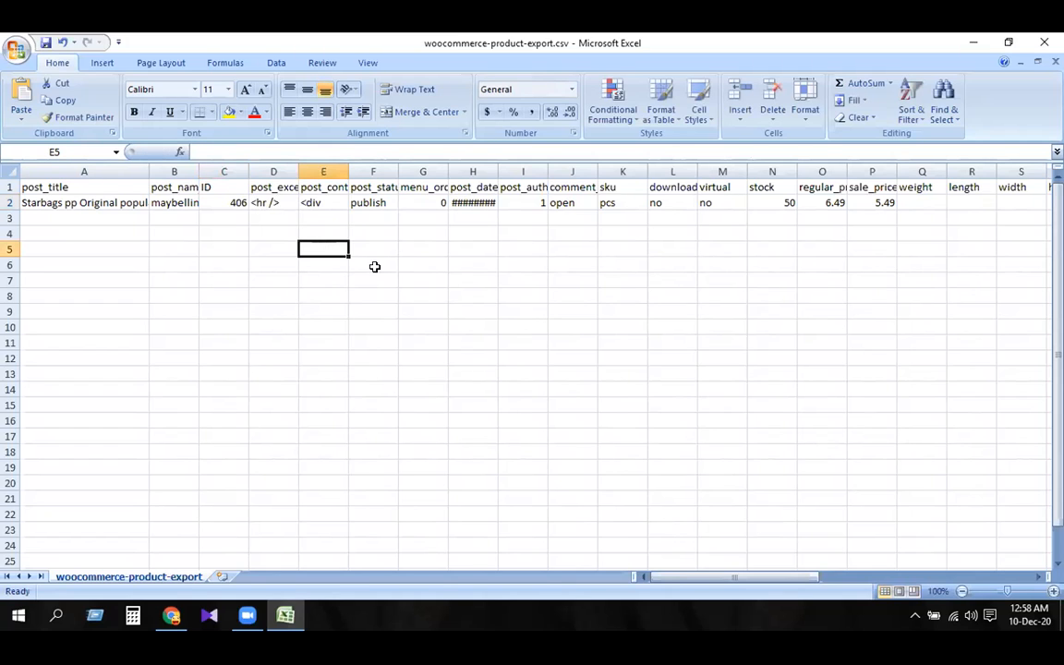
- Examine the product's values in row 2 from post_excerpt across to the regular price
{"action": "left_click", "coordinate": [453, 311]}
{"action": "left_click_drag", "start_coordinate": [287, 204], "coordinate": [553, 206]}
{"action": "left_click", "coordinate": [726, 337]}
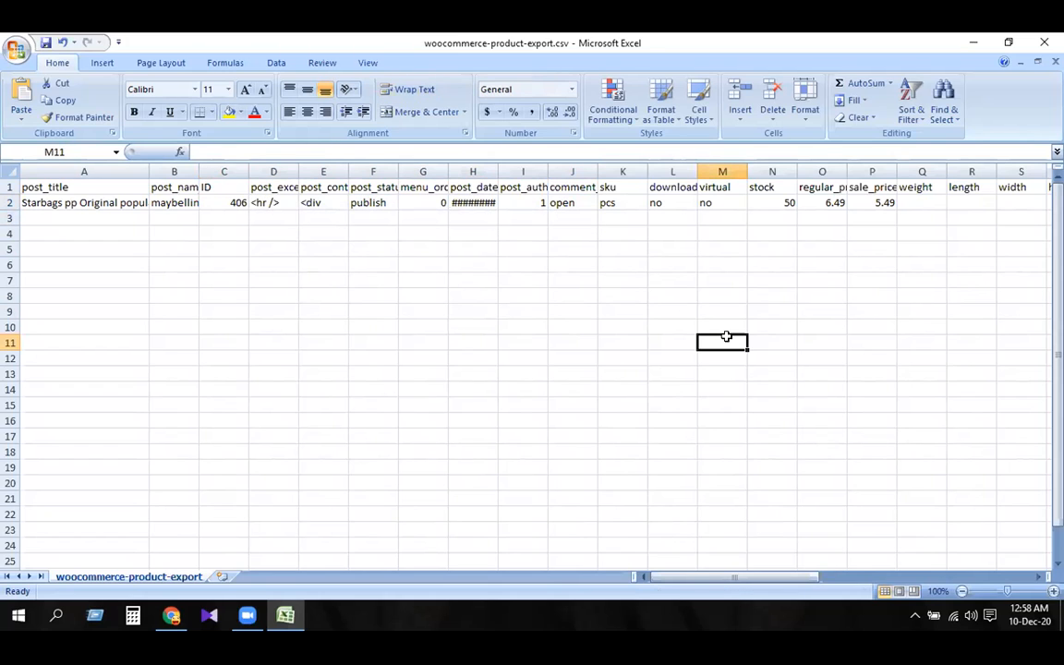
{"action": "left_click", "coordinate": [566, 203]}
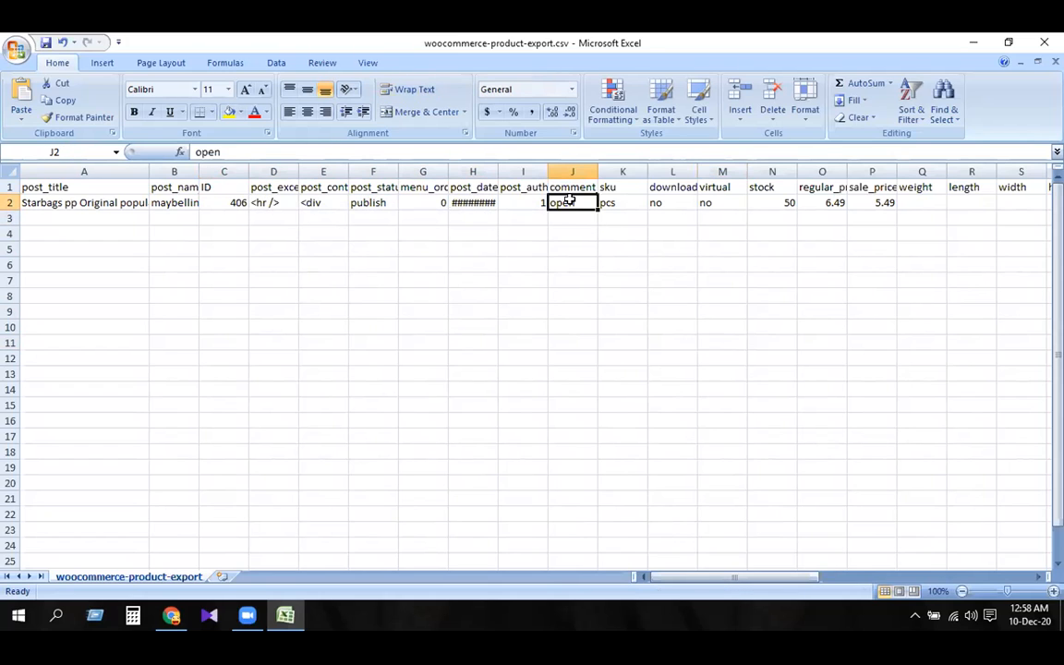
{"action": "left_click", "coordinate": [773, 207]}
{"action": "key", "text": "Right"}
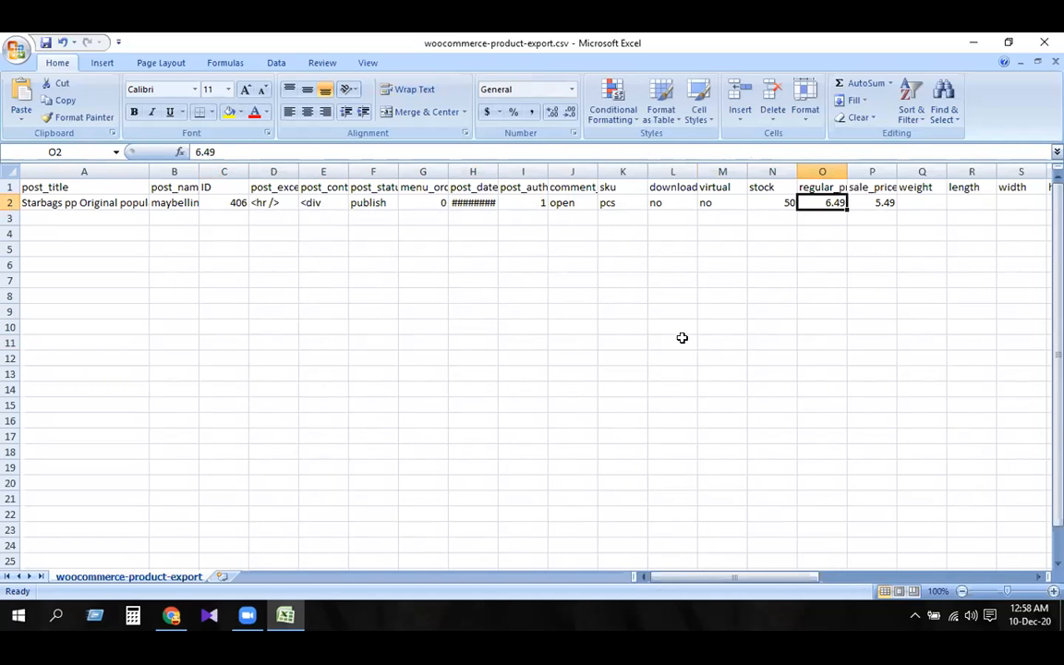
- Check the hoodie's price on AliExpress, then set the regular price in O2 to 105 and the sale price in P2 to 98
{"action": "left_click", "coordinate": [172, 615]}
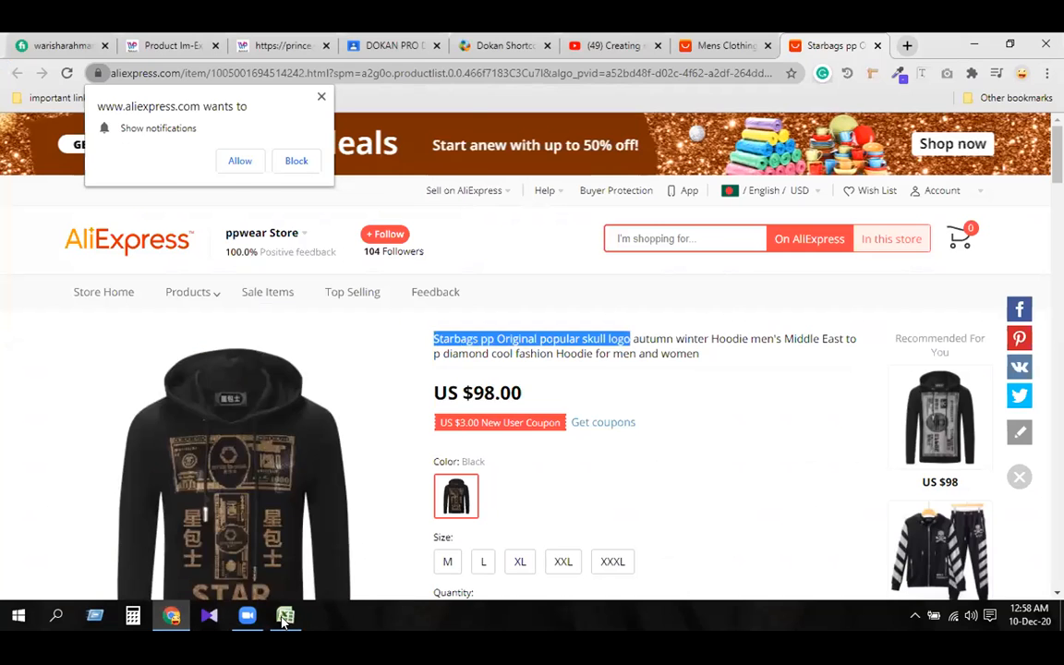
{"action": "left_click", "coordinate": [285, 617]}
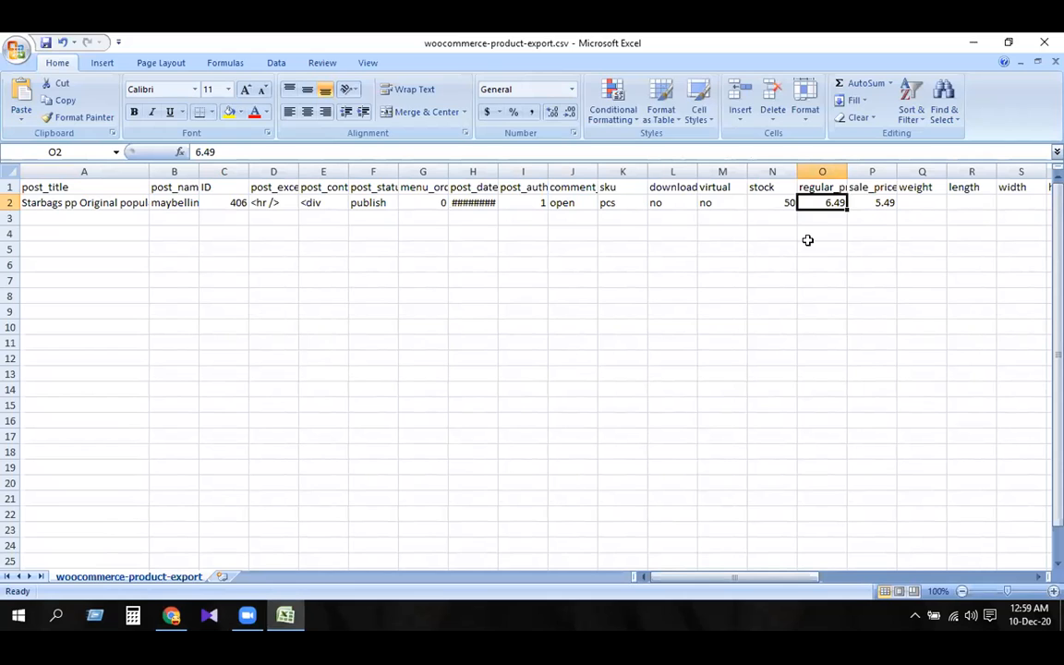
{"action": "type", "text": "98"}
{"action": "key", "text": "Right"}
{"action": "type", "text": "98"}
{"action": "key", "text": "Left"}
{"action": "key", "text": "Left"}
{"action": "key", "text": "Right"}
{"action": "type", "text": "105"}
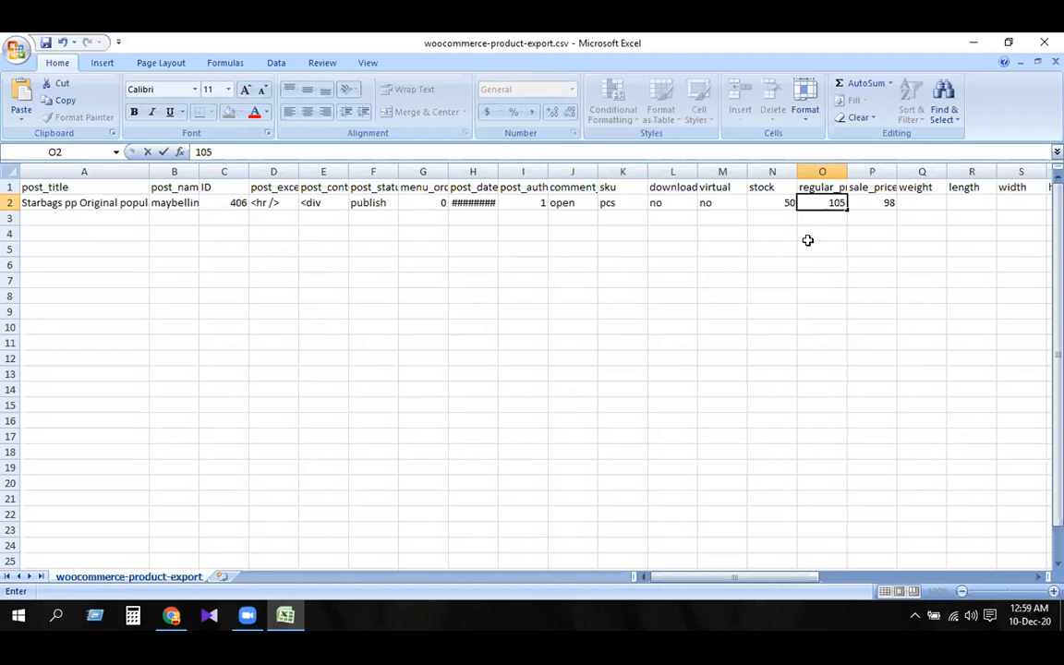
{"action": "key", "text": "Left"}
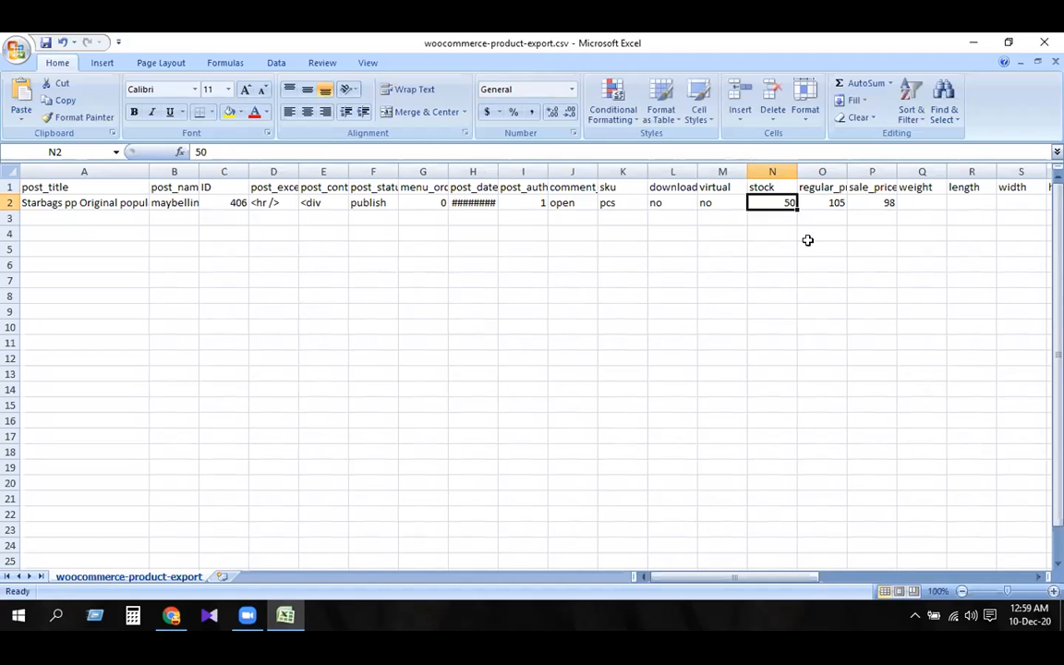
- Check the hoodie's sizes, available quantity and shipping details on its AliExpress page
{"action": "left_click", "coordinate": [171, 621]}
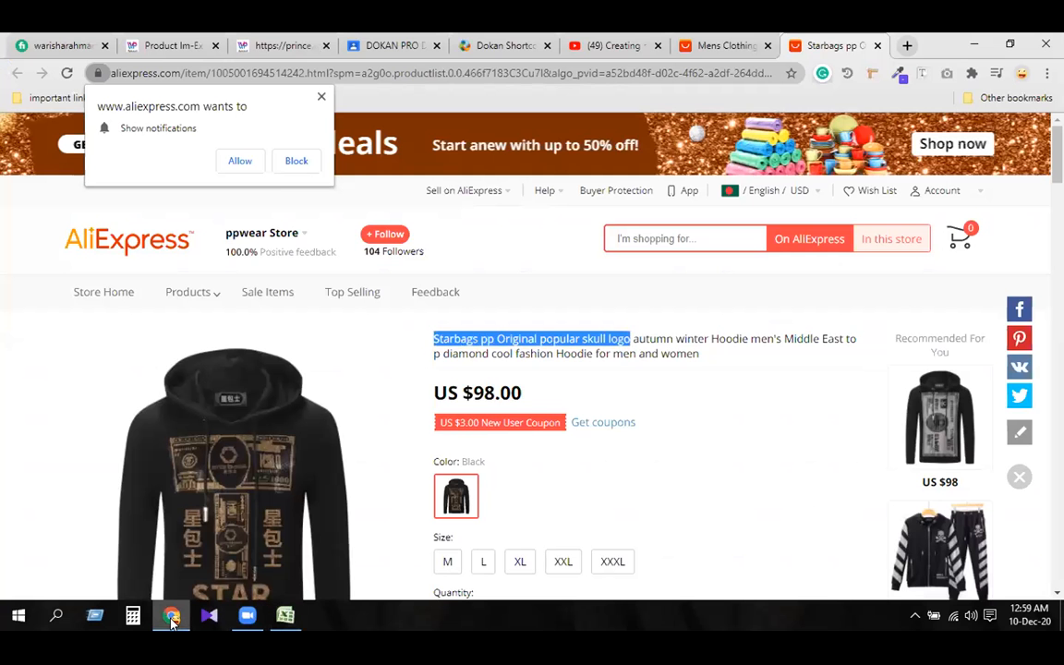
{"action": "scroll", "coordinate": [622, 462], "scroll_direction": "down", "scroll_amount": 3}
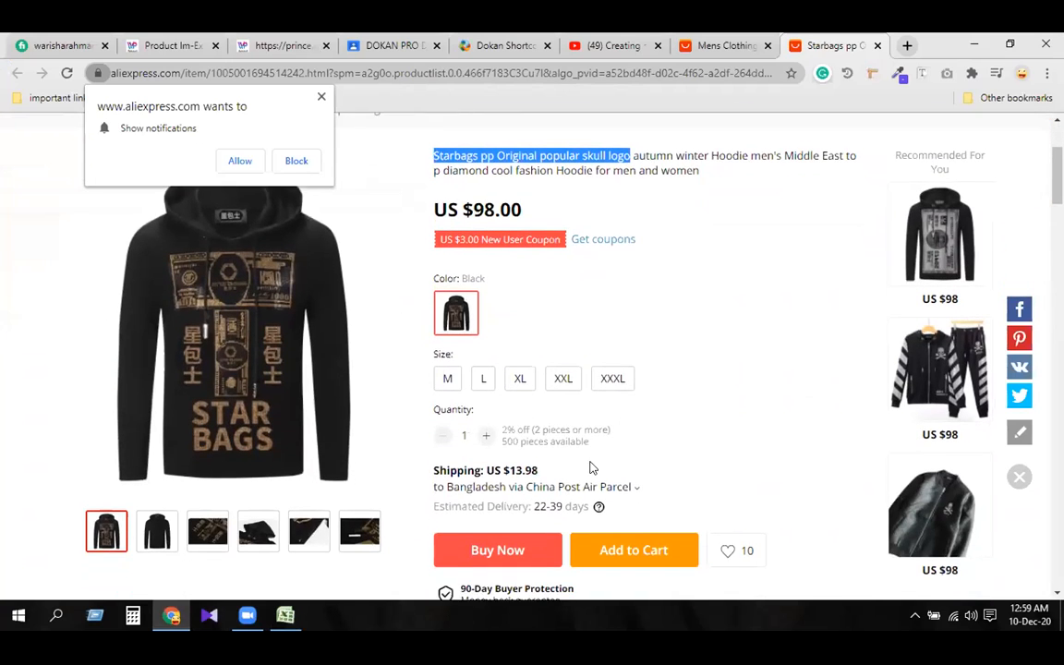
{"action": "scroll", "coordinate": [591, 467], "scroll_direction": "down", "scroll_amount": 1}
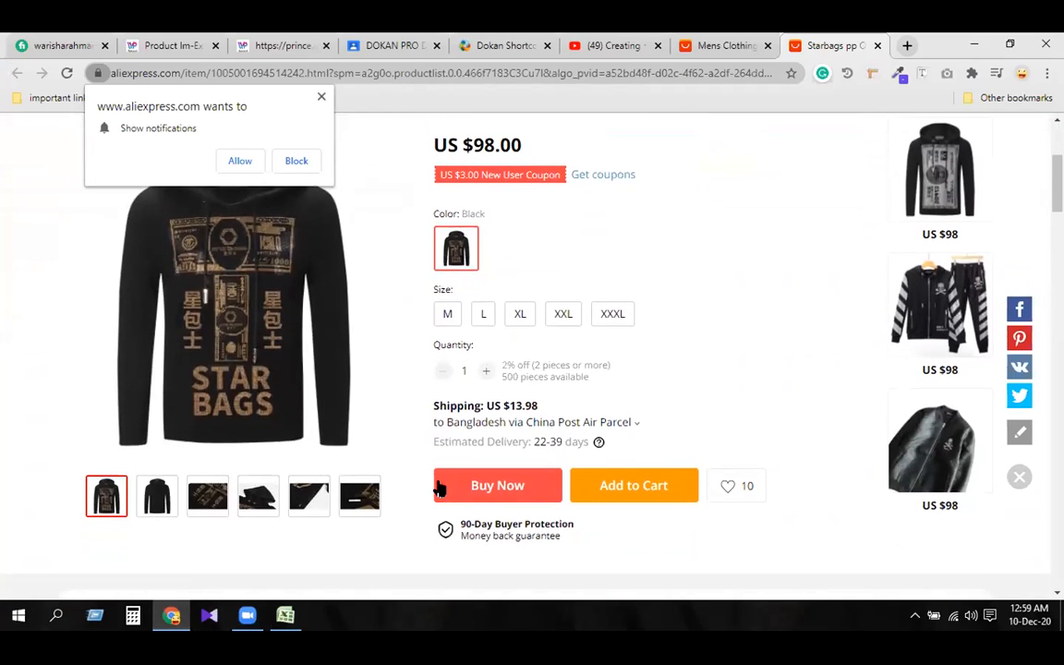
- Switch to Excel and examine the product's row 2 values from the stock column across to the images column
{"action": "left_click", "coordinate": [284, 617]}
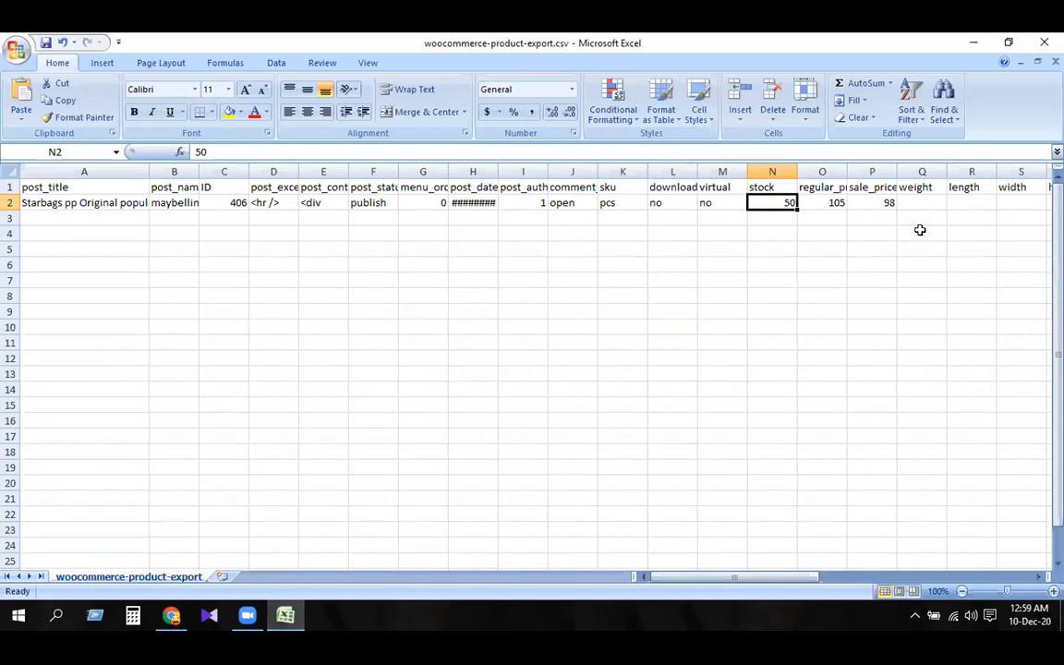
{"action": "key", "text": "Right"}
{"action": "key", "text": "Right"}
{"action": "key", "text": "Right"}
{"action": "key", "text": "Right"}
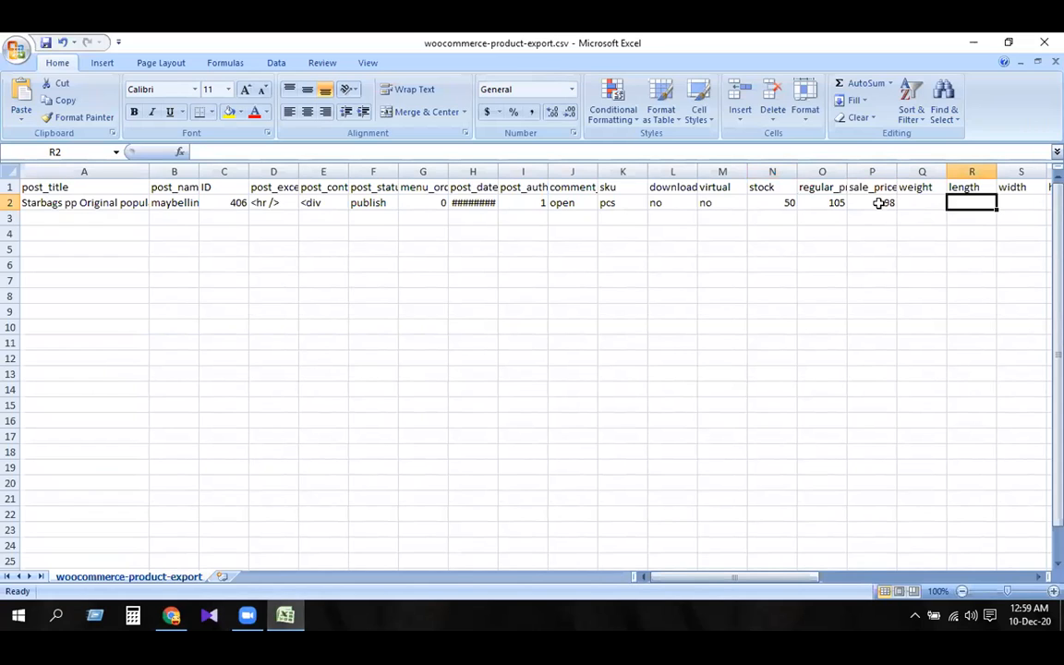
{"action": "key", "text": "Right"}
{"action": "key", "text": "Right"}
{"action": "key", "text": "Right"}
{"action": "key", "text": "Right"}
{"action": "key", "text": "Right"}
{"action": "key", "text": "Right"}
{"action": "key", "text": "Right"}
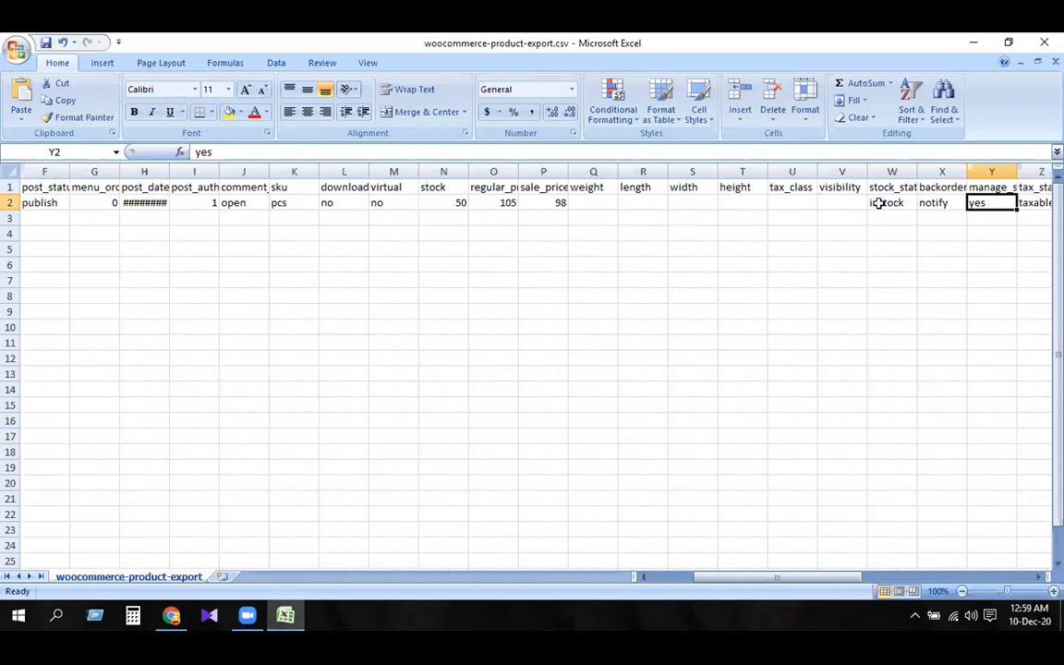
{"action": "key", "text": "Right"}
{"action": "key", "text": "Right"}
{"action": "key", "text": "Right"}
{"action": "key", "text": "Right"}
{"action": "key", "text": "Right"}
{"action": "key", "text": "Right"}
{"action": "key", "text": "Right"}
{"action": "key", "text": "Right"}
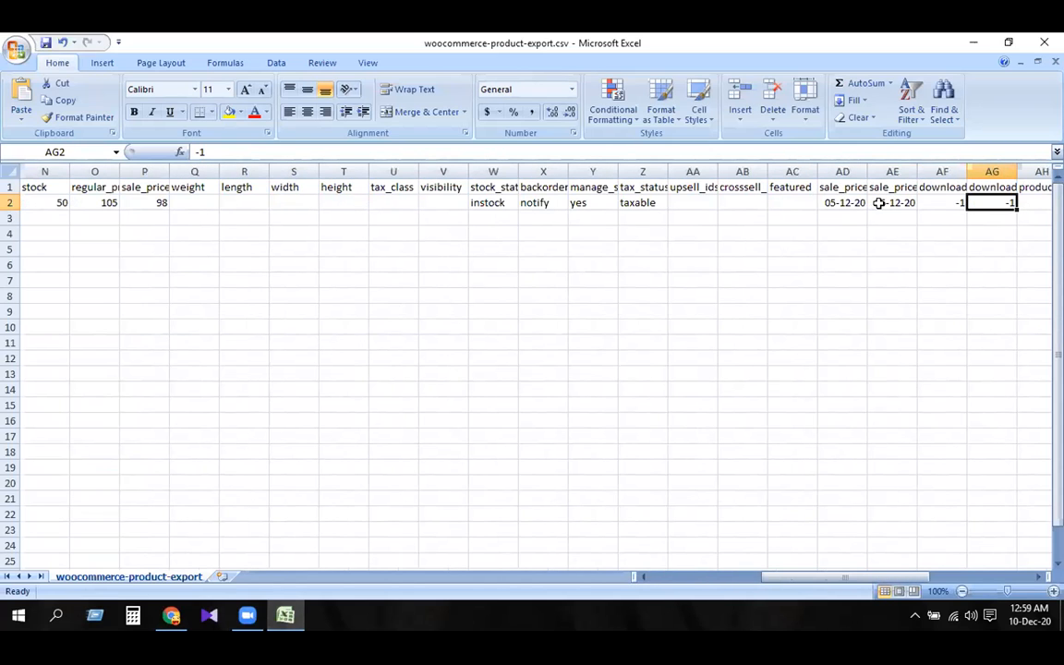
{"action": "key", "text": "Left"}
{"action": "key", "text": "Left"}
{"action": "key", "text": "Left"}
{"action": "key", "text": "Left"}
{"action": "key", "text": "Right"}
{"action": "key", "text": "Right"}
{"action": "key", "text": "Right"}
{"action": "key", "text": "Right"}
{"action": "key", "text": "Right"}
{"action": "key", "text": "Right"}
{"action": "key", "text": "Right"}
{"action": "key", "text": "Right"}
{"action": "key", "text": "Right"}
{"action": "key", "text": "Right"}
{"action": "key", "text": "Right"}
{"action": "key", "text": "Right"}
{"action": "key", "text": "Right"}
{"action": "key", "text": "Left"}
{"action": "key", "text": "Left"}
{"action": "key", "text": "Left"}
{"action": "key", "text": "Left"}
{"action": "key", "text": "Right"}
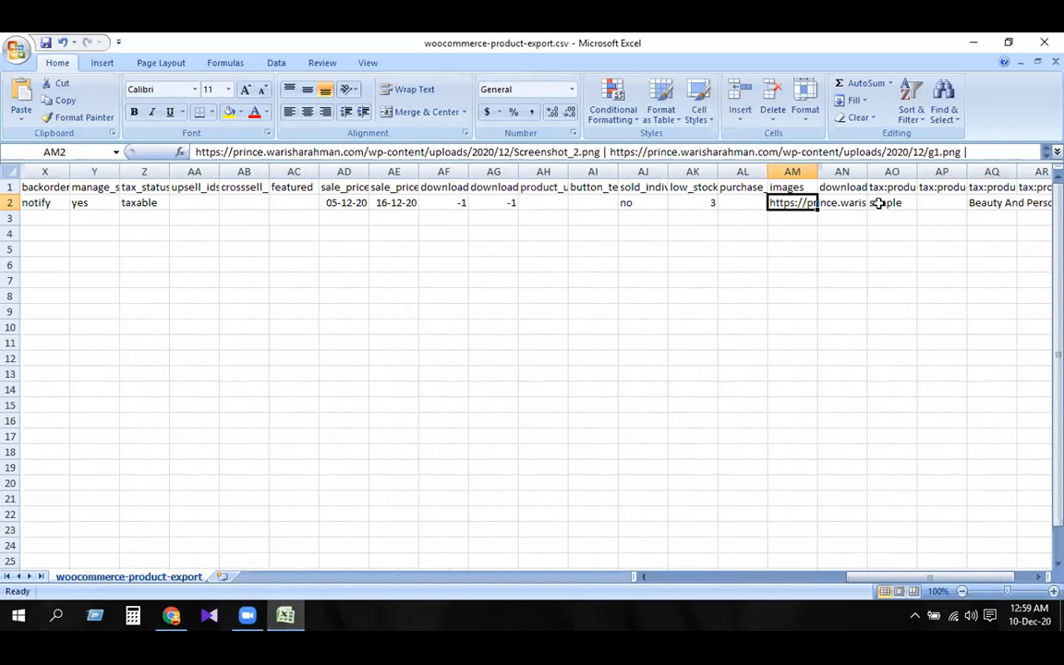
- Switch to the hoodie's AliExpress page, dismiss the notification request and show the first product picture
{"action": "left_click", "coordinate": [171, 615]}
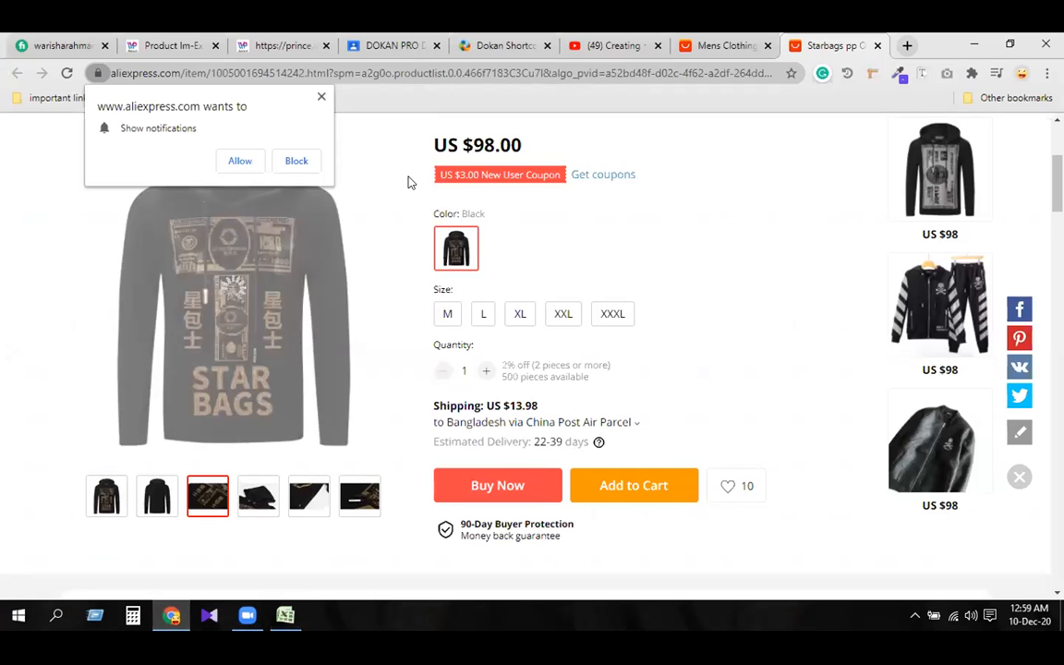
{"action": "left_click", "coordinate": [321, 97]}
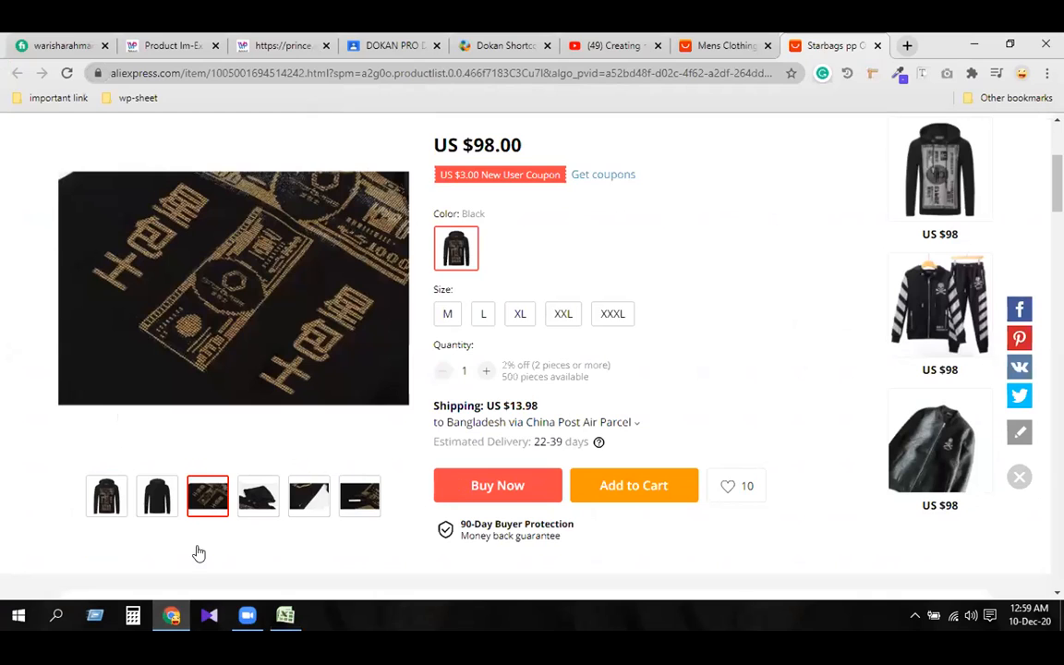
{"action": "left_click", "coordinate": [107, 500]}
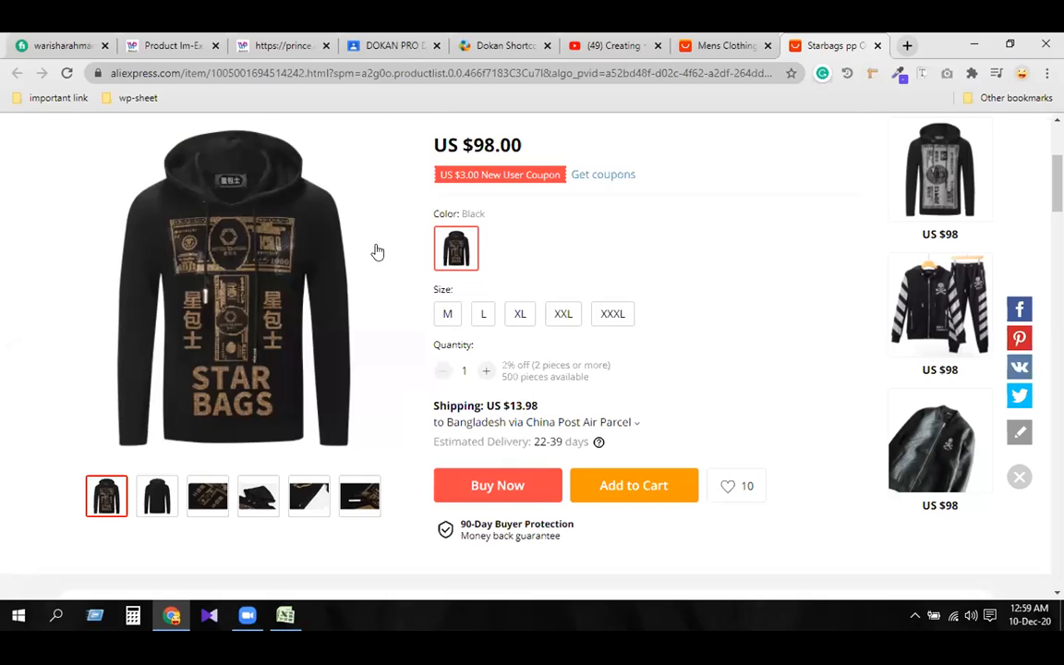
{"action": "right_click", "coordinate": [207, 249]}
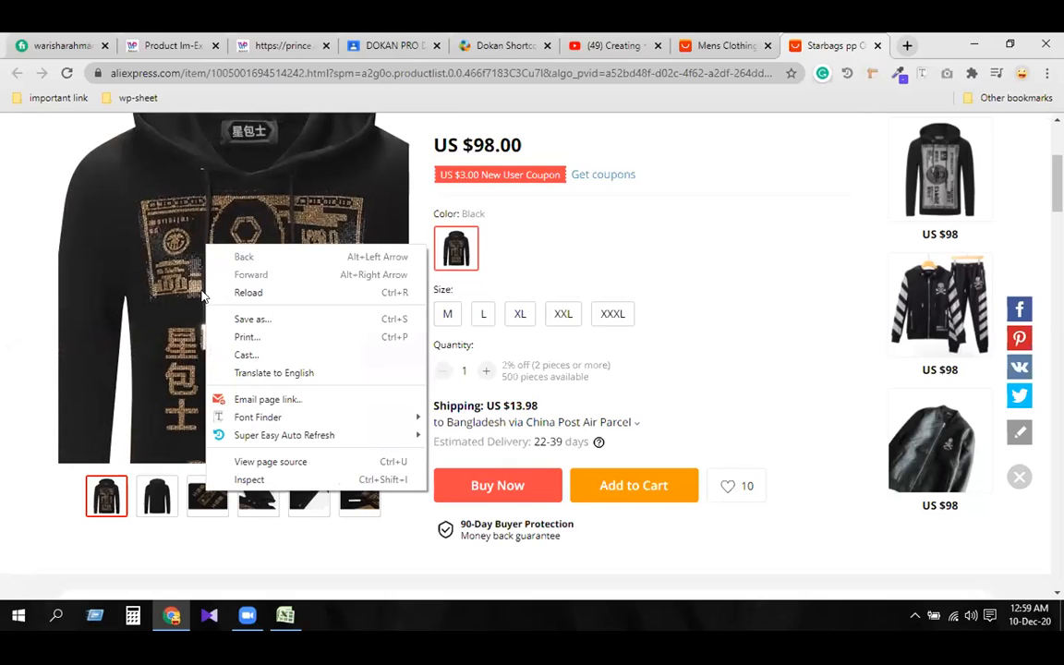
{"action": "left_click", "coordinate": [84, 403]}
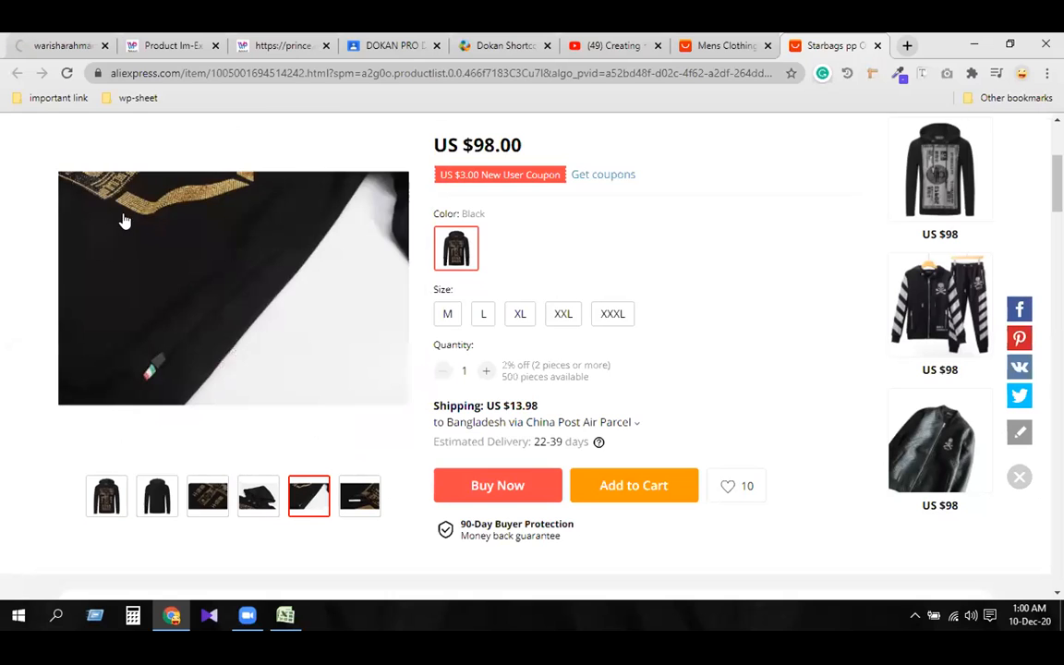
- Search Windows for Lightshot and launch the screenshot app
{"action": "left_click", "coordinate": [57, 615]}
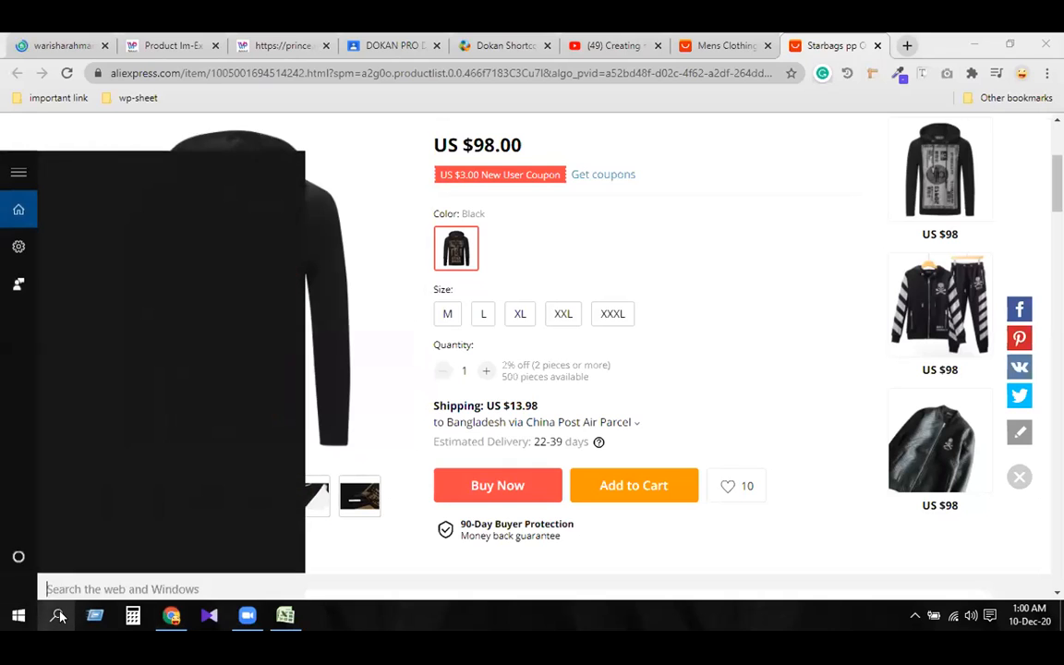
{"action": "type", "text": "l"}
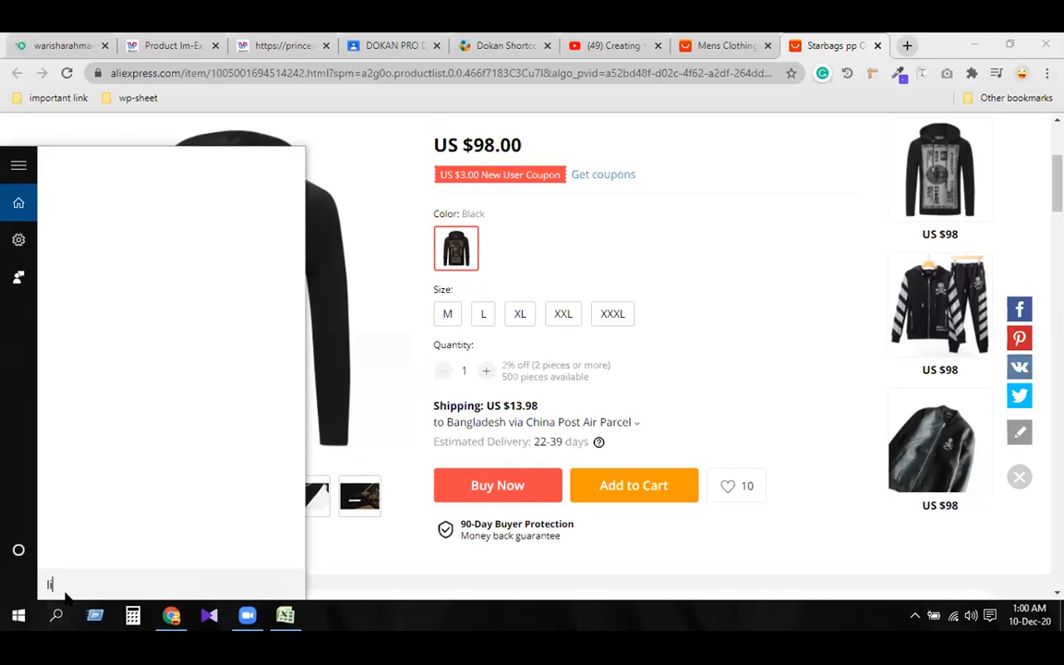
{"action": "type", "text": "igh"}
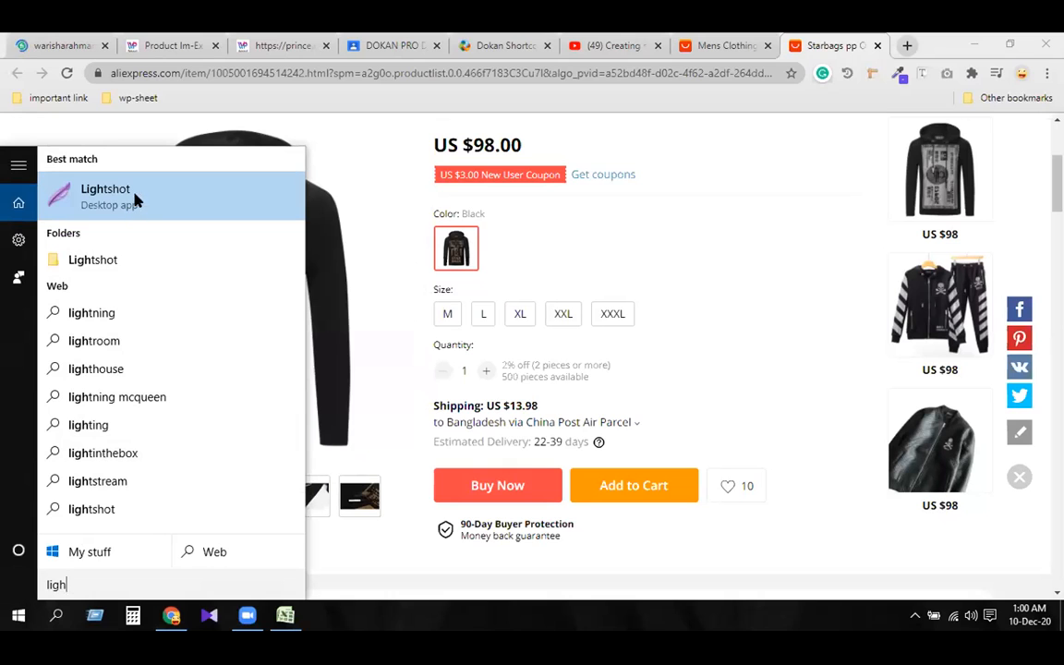
{"action": "left_click", "coordinate": [139, 203]}
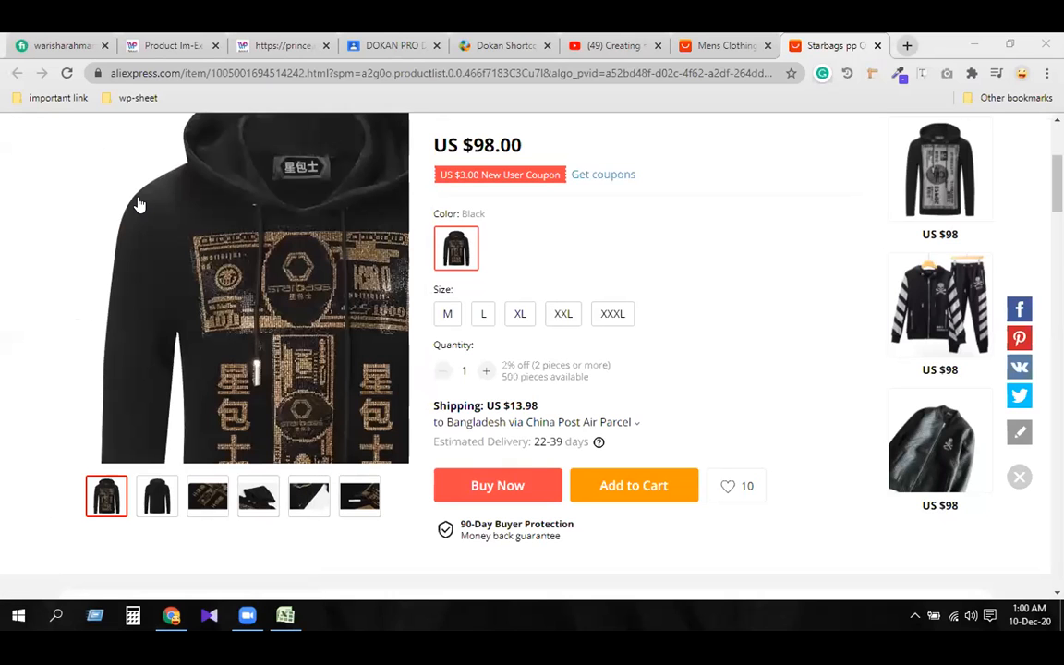
- Capture the hoodie picture area with Lightshot and save it to the Desktop as Screenshot_4.png
{"action": "scroll", "coordinate": [139, 203], "scroll_direction": "up", "scroll_amount": 3}
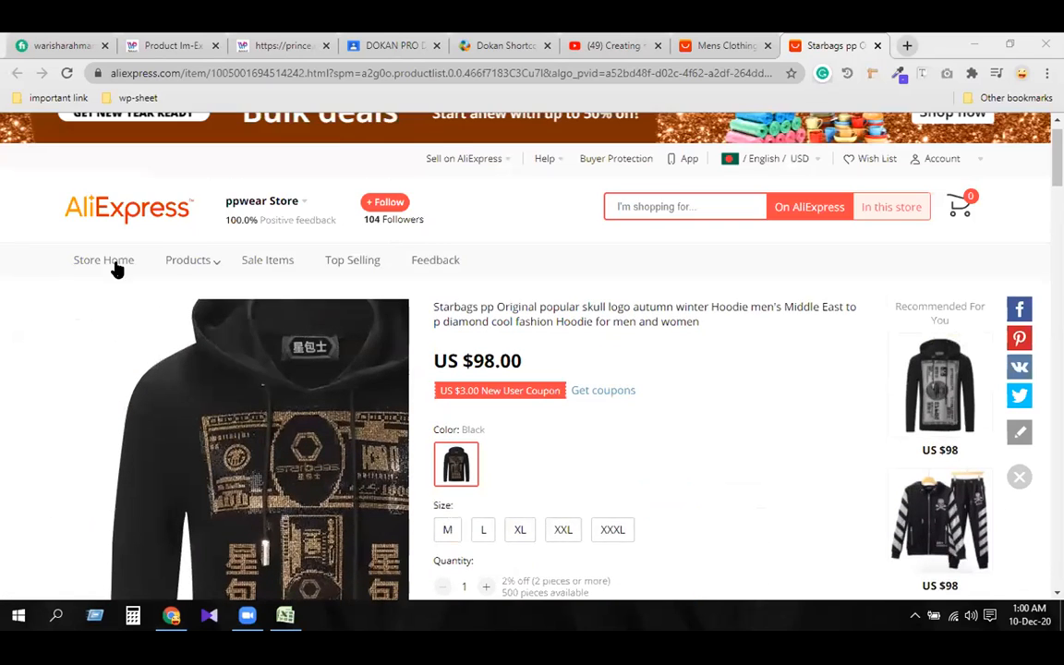
{"action": "scroll", "coordinate": [113, 267], "scroll_direction": "down", "scroll_amount": 1}
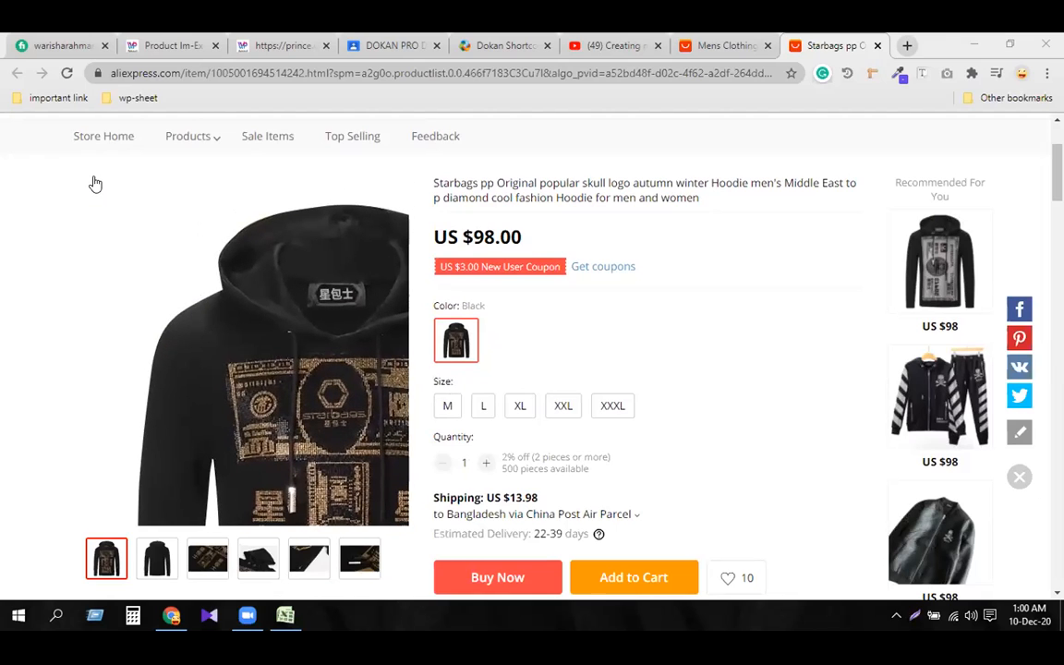
{"action": "key", "text": "Print"}
{"action": "left_click_drag", "start_coordinate": [90, 177], "coordinate": [410, 527]}
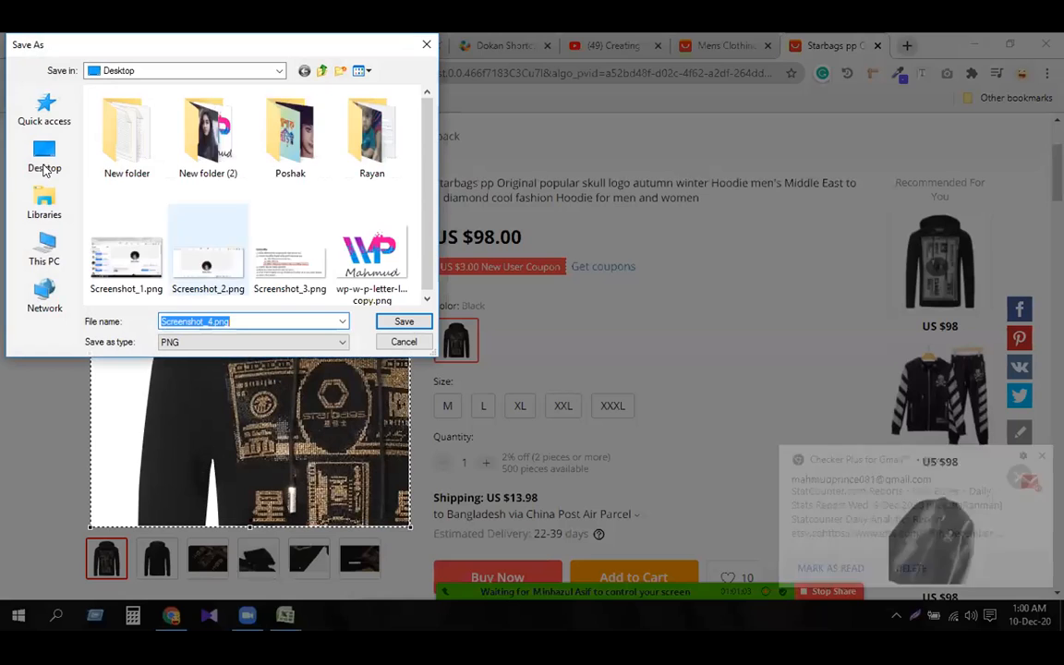
{"action": "left_click", "coordinate": [45, 169]}
{"action": "left_click", "coordinate": [388, 325]}
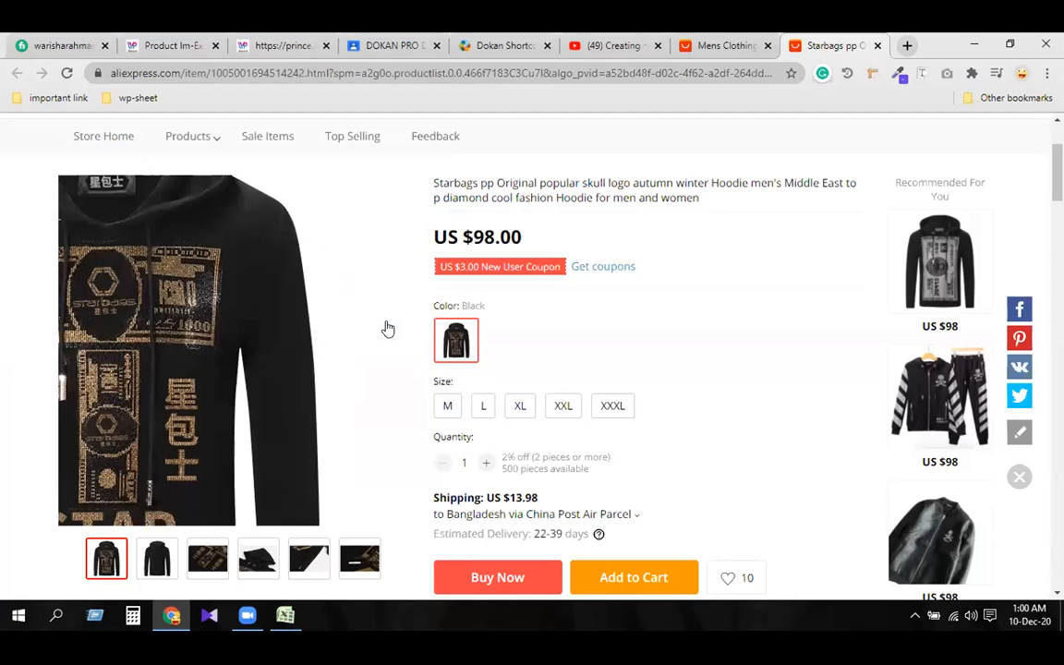
- Go to the WordPress Media Library and open its area for uploading new files
{"action": "left_click", "coordinate": [166, 46]}
{"action": "scroll", "coordinate": [188, 125], "scroll_direction": "up", "scroll_amount": 5}
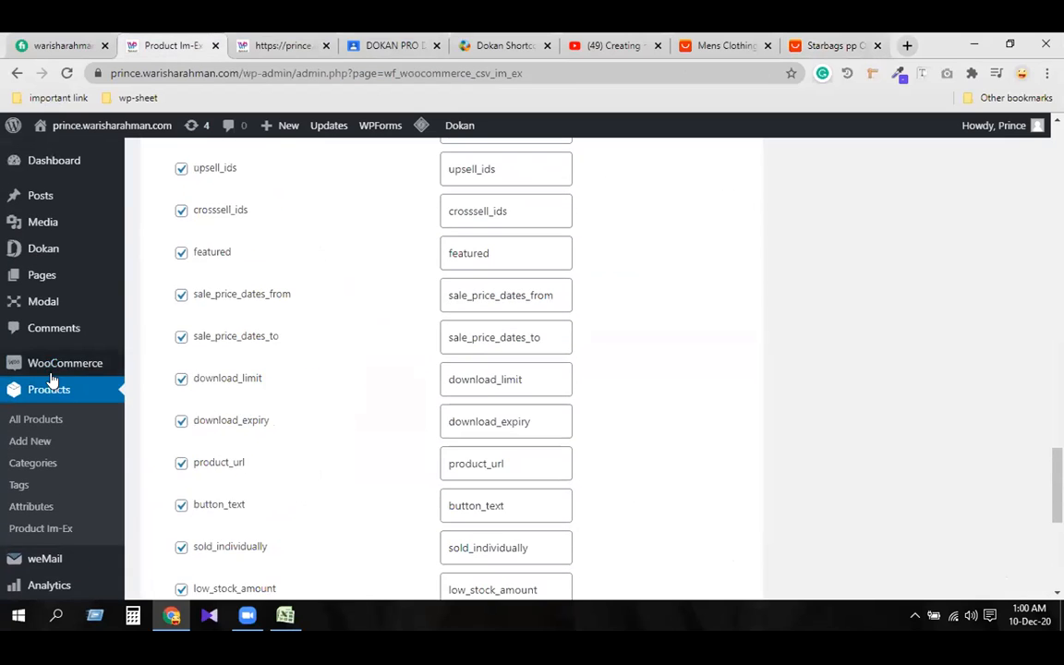
{"action": "left_click", "coordinate": [44, 224]}
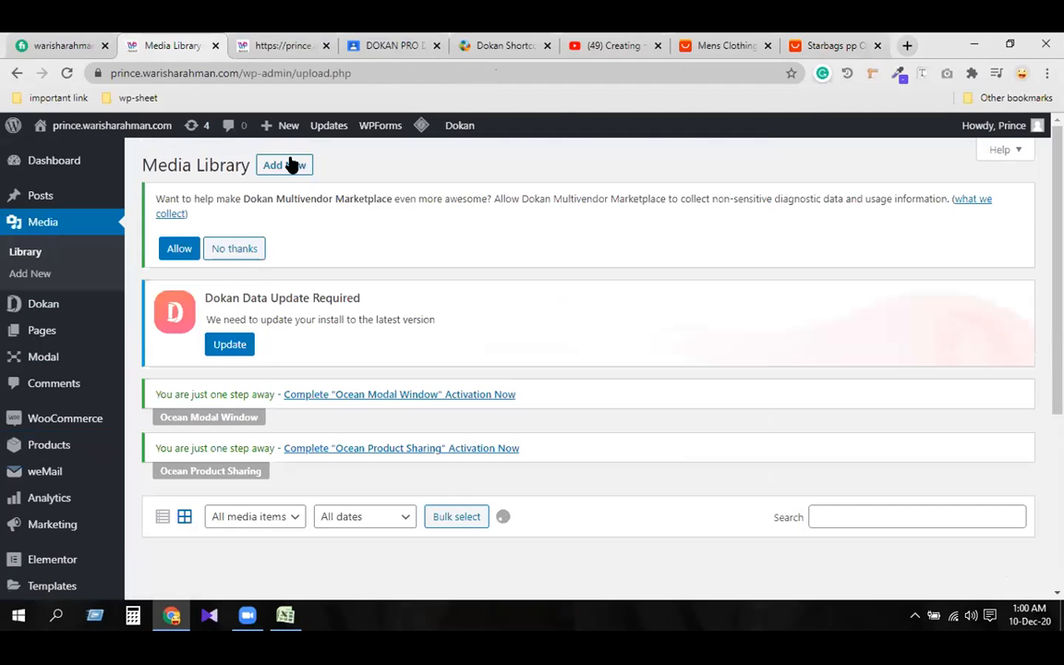
{"action": "left_click", "coordinate": [287, 163]}
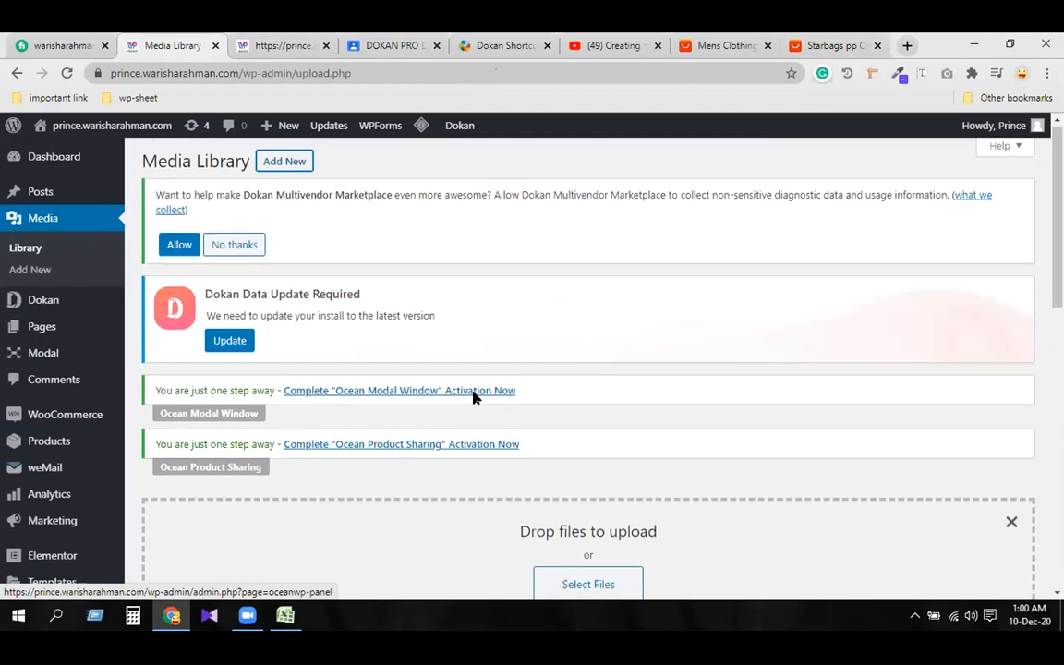
- Upload Screenshot_4.png from the Desktop to the Media Library
{"action": "scroll", "coordinate": [472, 396], "scroll_direction": "down", "scroll_amount": 1}
{"action": "left_click", "coordinate": [579, 514]}
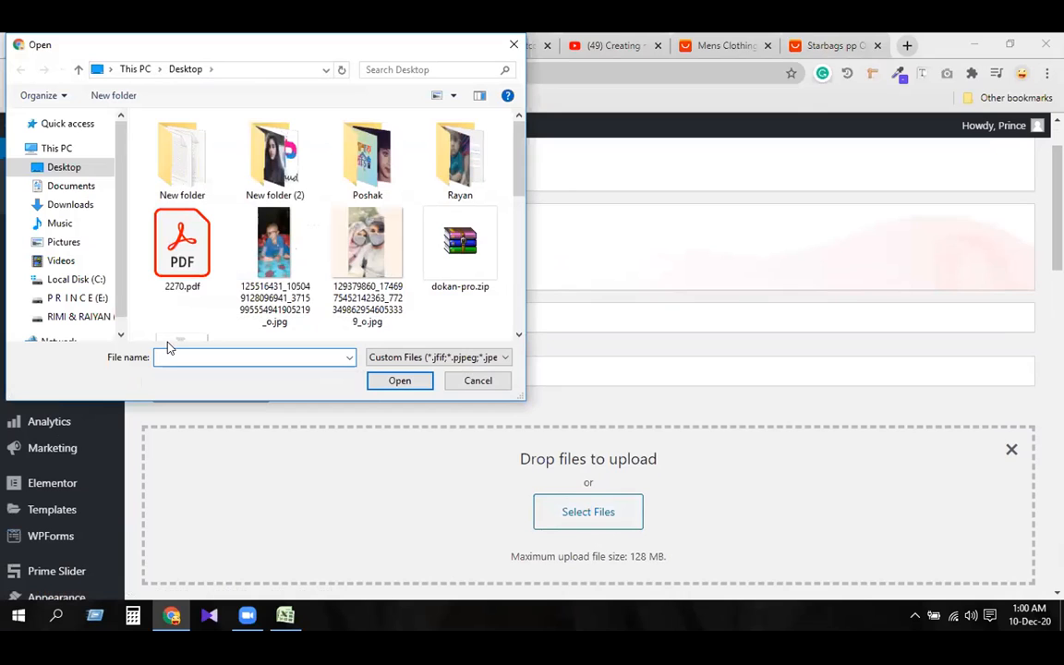
{"action": "left_click", "coordinate": [69, 169]}
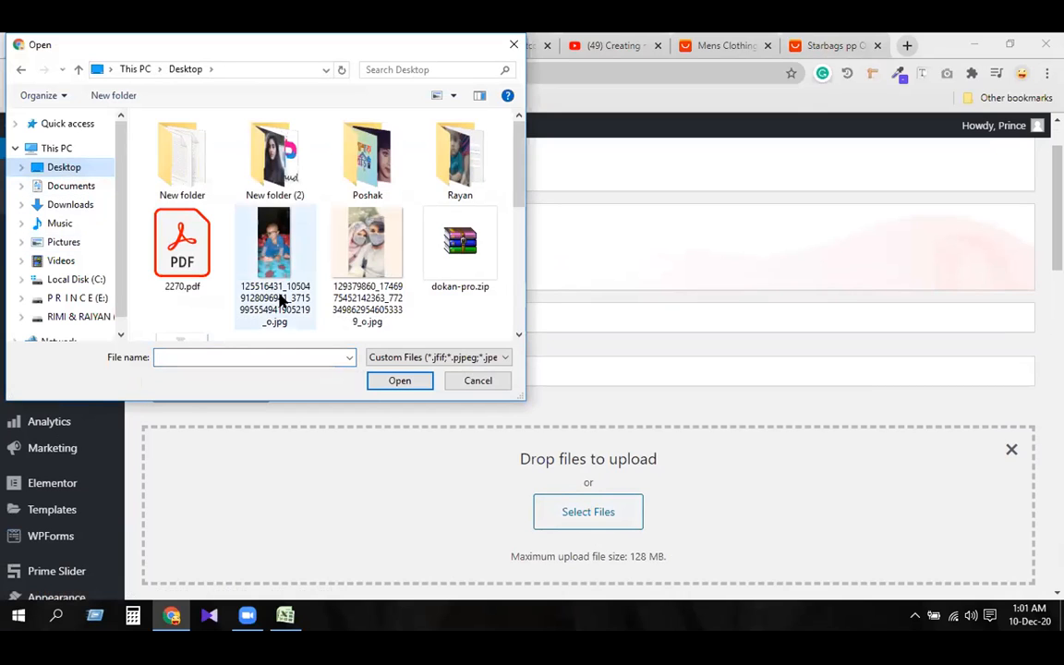
{"action": "scroll", "coordinate": [280, 300], "scroll_direction": "down", "scroll_amount": 5}
{"action": "left_click", "coordinate": [195, 189]}
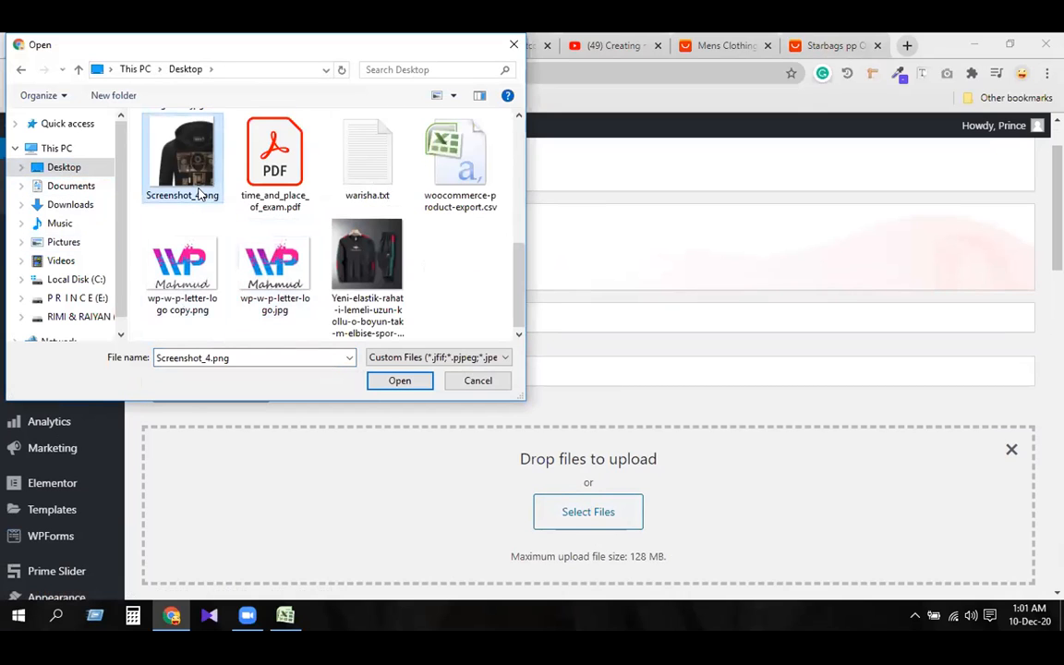
{"action": "left_click", "coordinate": [400, 380]}
{"action": "scroll", "coordinate": [727, 466], "scroll_direction": "down", "scroll_amount": 1}
{"action": "scroll", "coordinate": [726, 466], "scroll_direction": "down", "scroll_amount": 2}
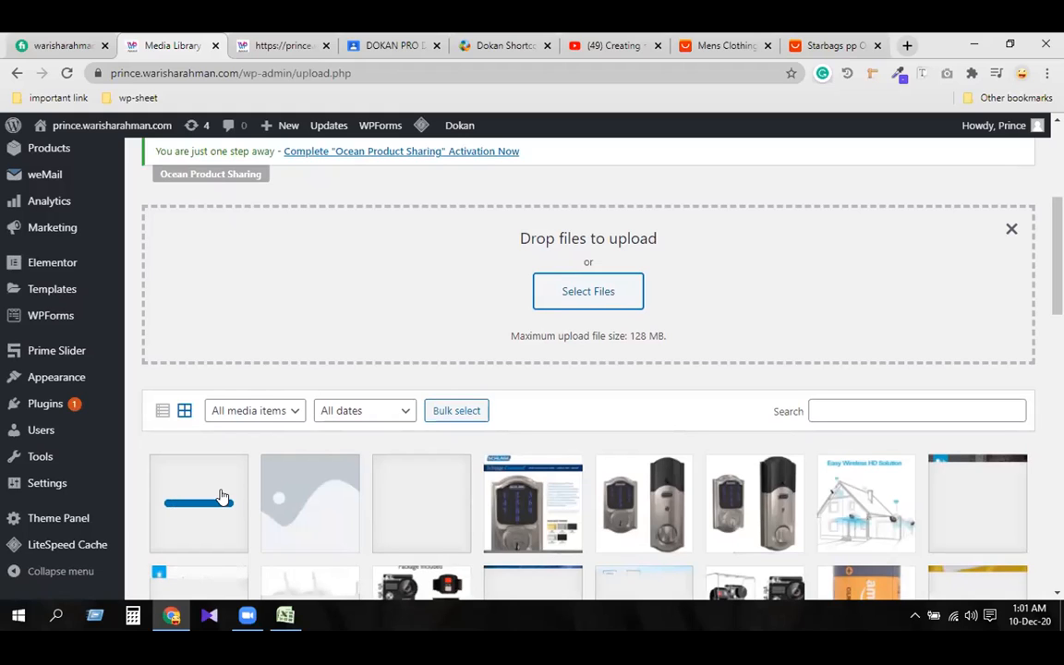
{"action": "scroll", "coordinate": [750, 356], "scroll_direction": "down", "scroll_amount": 1}
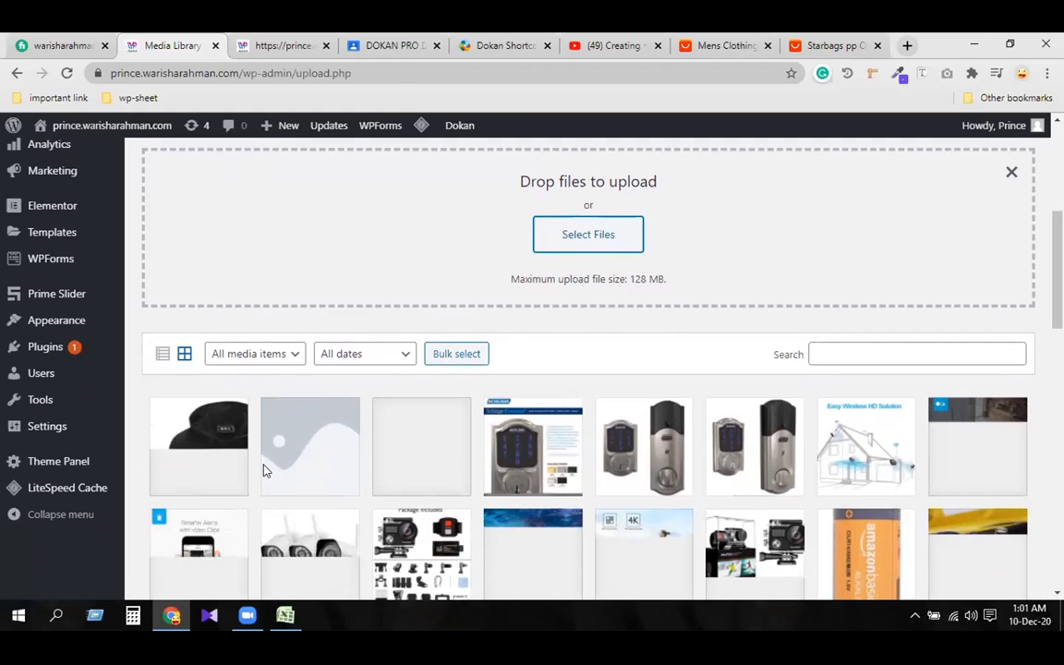
- Open the uploaded hoodie image's attachment details and copy its file URL
{"action": "left_click", "coordinate": [167, 429]}
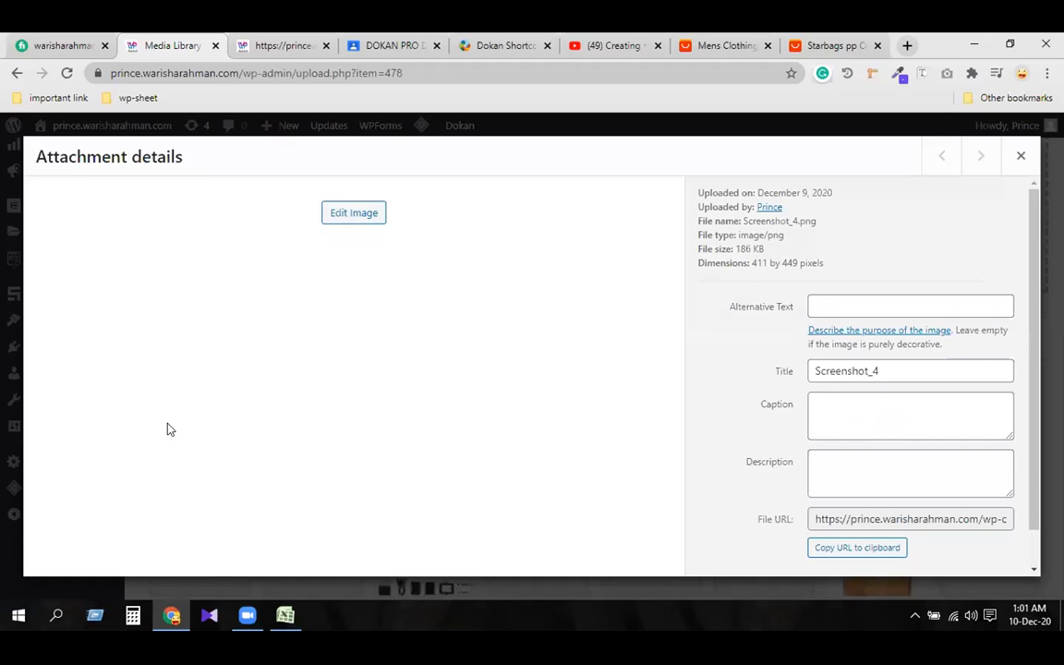
{"action": "left_click", "coordinate": [879, 518]}
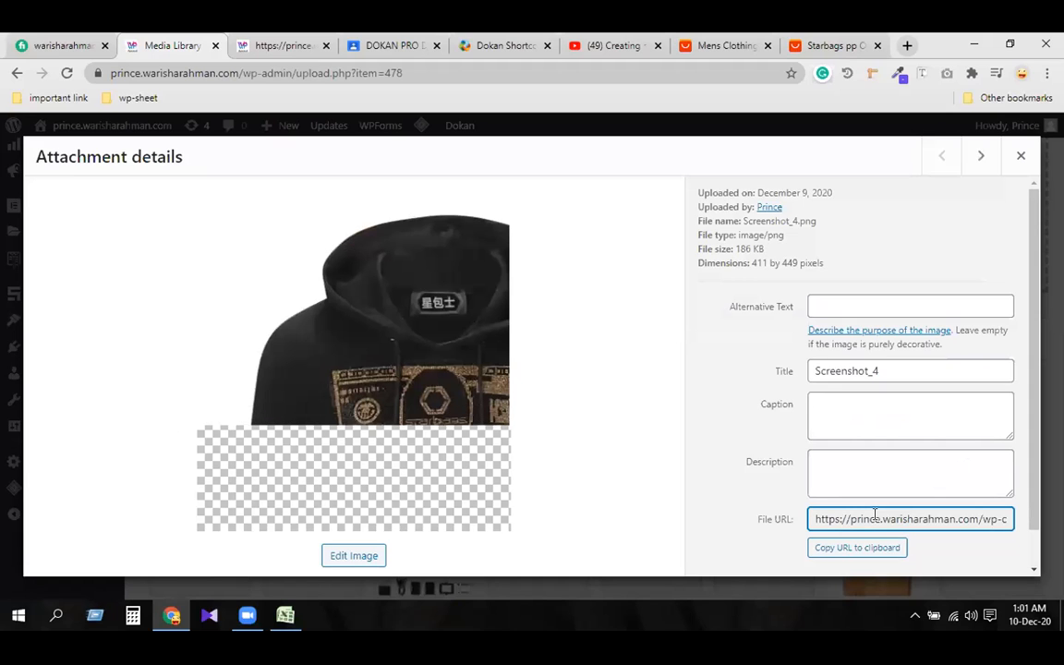
{"action": "right_click", "coordinate": [877, 520]}
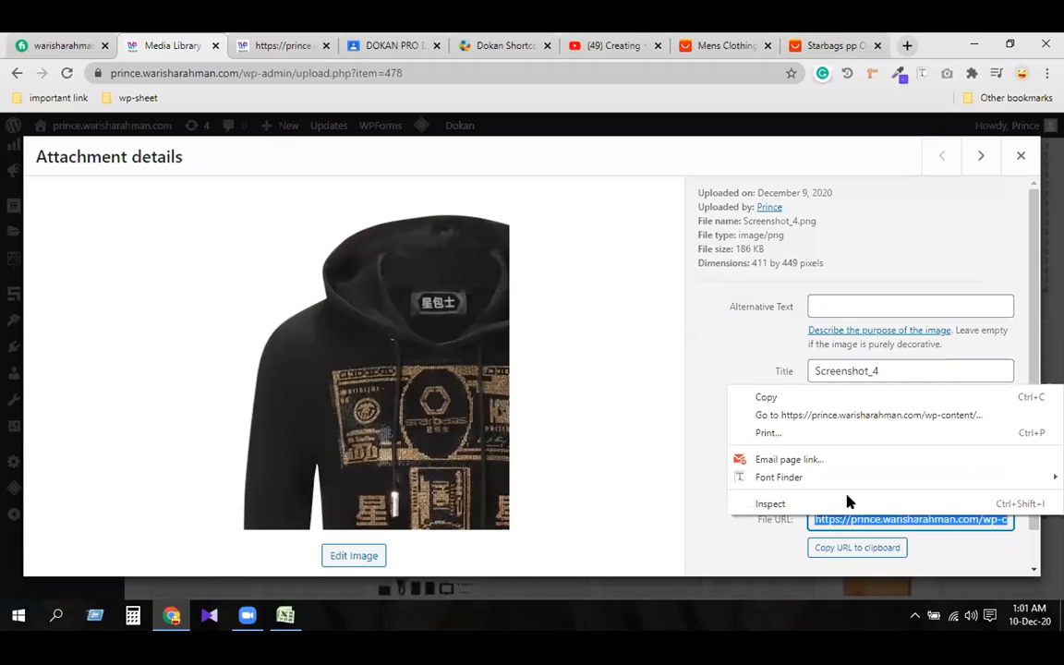
{"action": "left_click", "coordinate": [767, 397]}
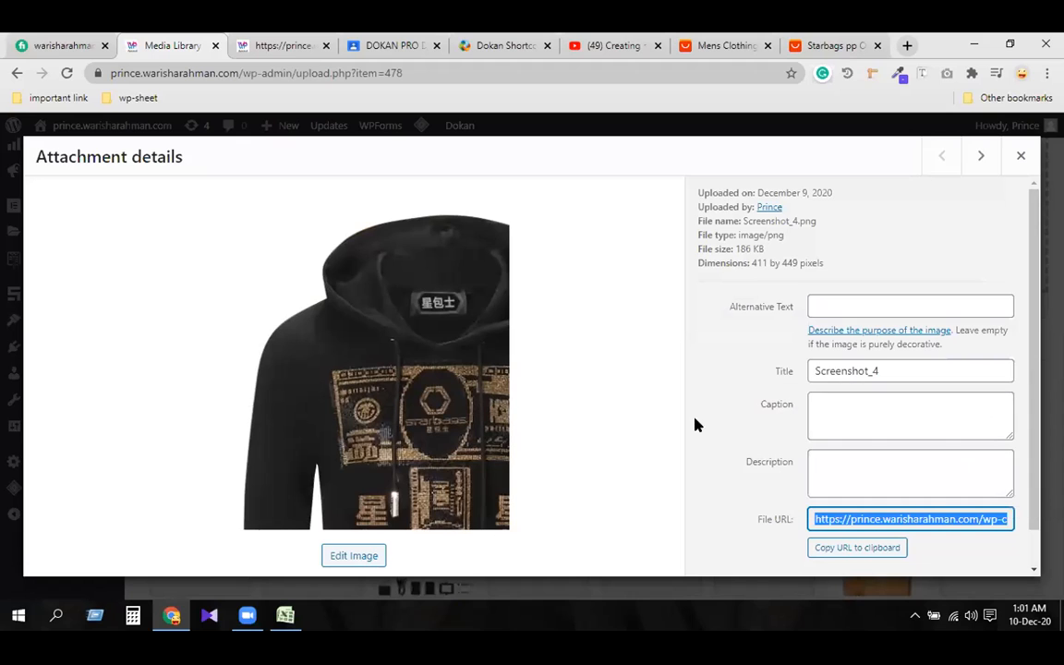
- Switch to Excel and replace all image links in AM2 with the copied Screenshot_4.png URL
{"action": "left_click", "coordinate": [286, 615]}
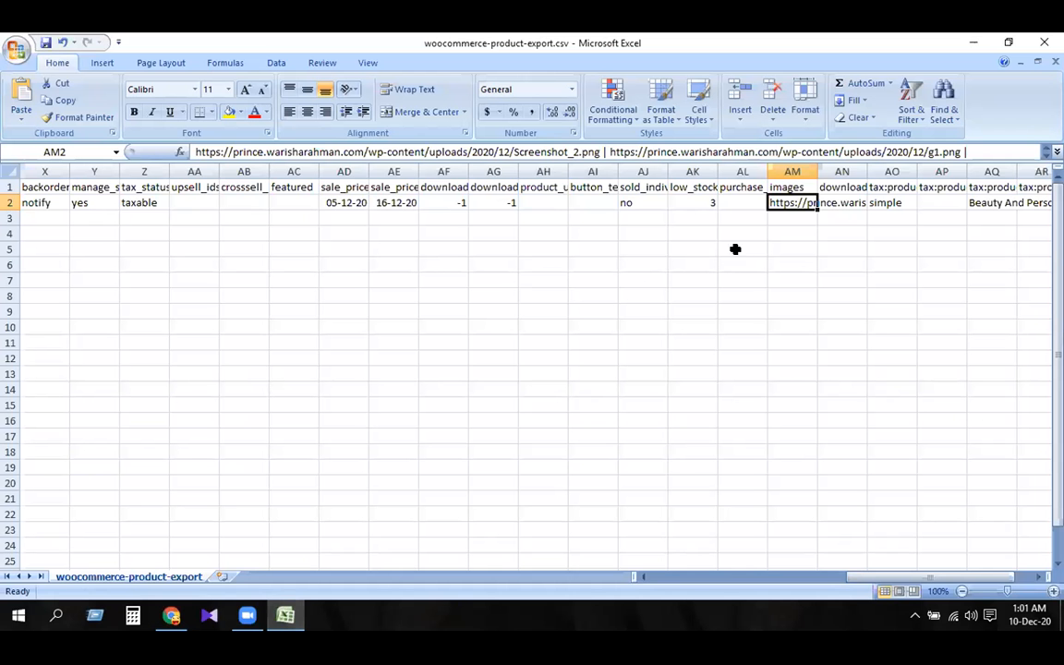
{"action": "double_click", "coordinate": [783, 203]}
{"action": "double_click", "coordinate": [784, 202]}
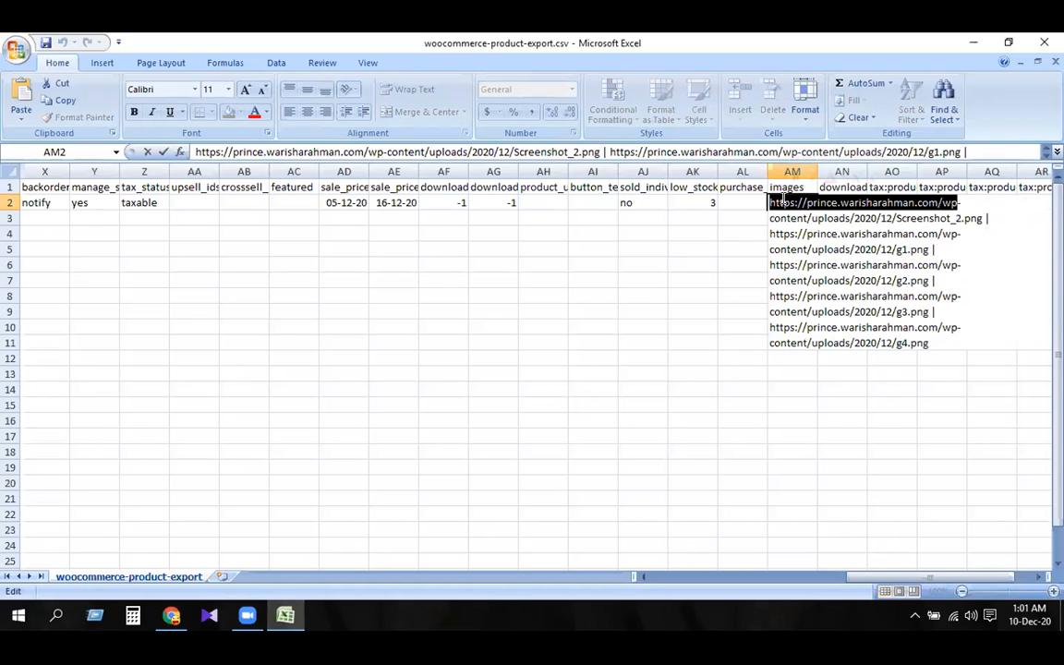
{"action": "left_click", "coordinate": [769, 201]}
{"action": "left_click_drag", "start_coordinate": [767, 202], "coordinate": [930, 380]}
{"action": "type", "text": "https://prince.warisharahman.com/wp-content/uploads/2020/12/Screenshot_4.png"}
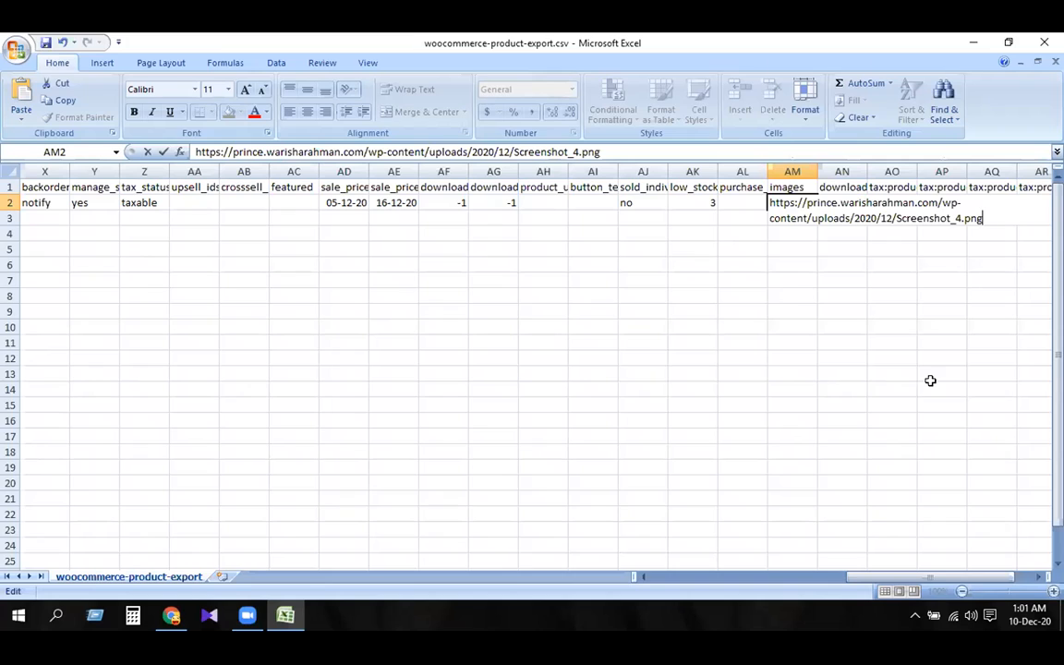
{"action": "left_click", "coordinate": [793, 296]}
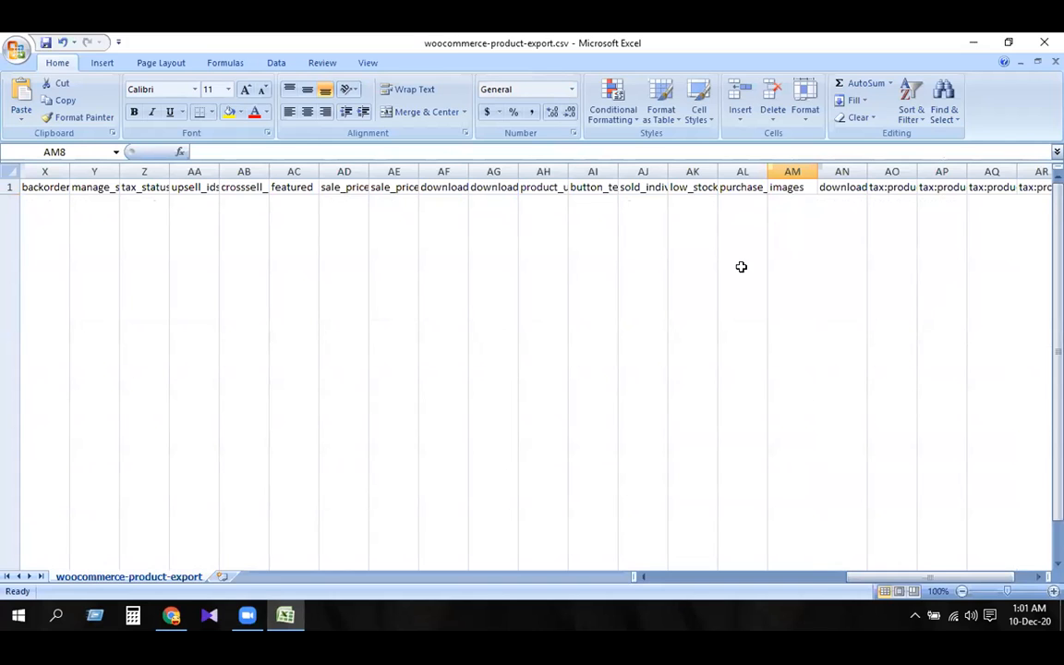
- Undo the replacement of the image links in AM2
{"action": "scroll", "coordinate": [741, 266], "scroll_direction": "down", "scroll_amount": 2}
{"action": "scroll", "coordinate": [741, 266], "scroll_direction": "up", "scroll_amount": 2}
{"action": "left_click", "coordinate": [811, 243]}
{"action": "scroll", "coordinate": [812, 243], "scroll_direction": "down", "scroll_amount": 1}
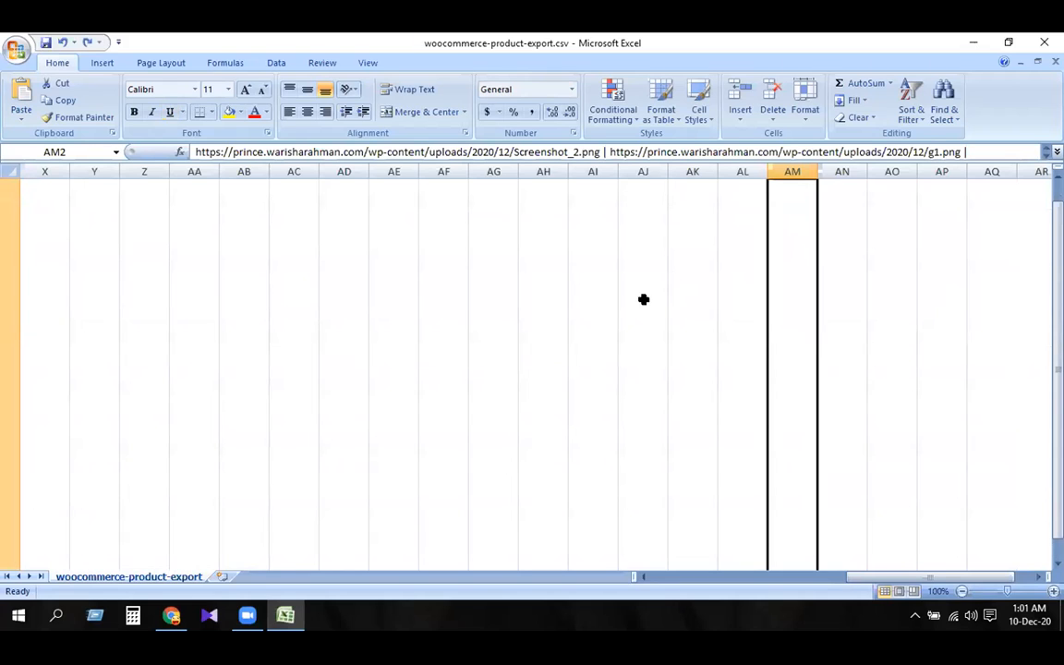
- Remove every image link in AM2 except the Screenshot_2.png URL
{"action": "scroll", "coordinate": [644, 299], "scroll_direction": "up", "scroll_amount": 1}
{"action": "key", "text": "Left"}
{"action": "key", "text": "Left"}
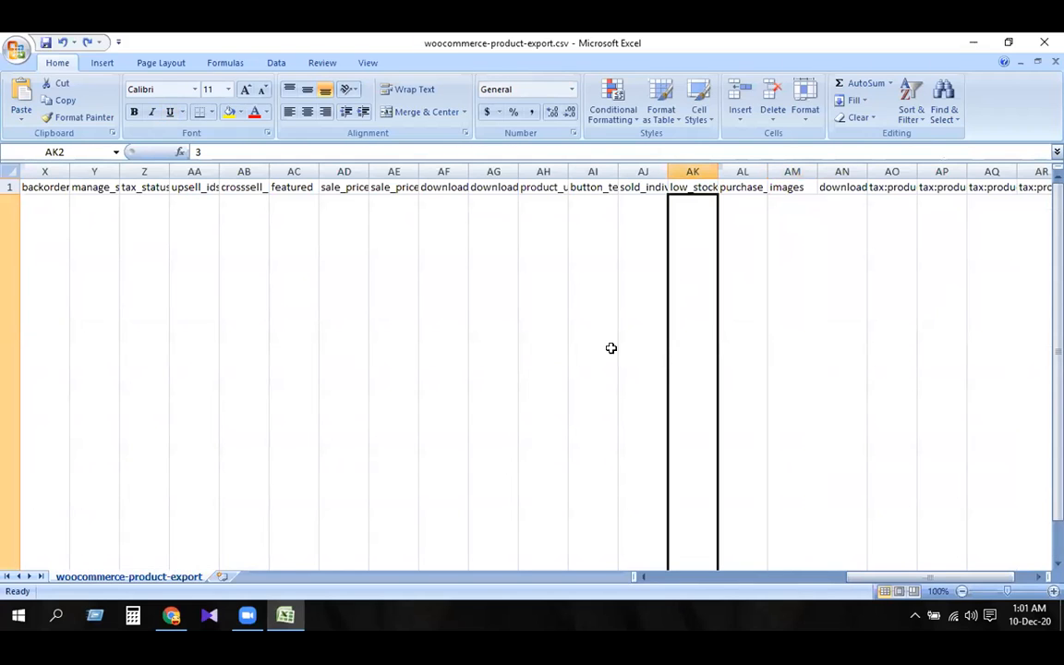
{"action": "left_click", "coordinate": [628, 308]}
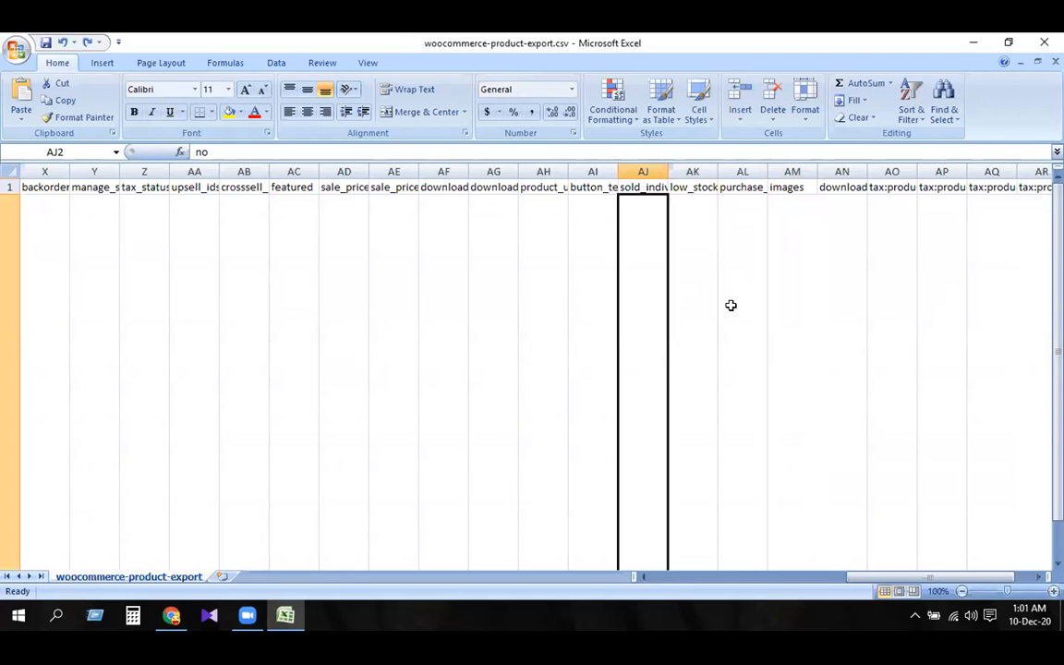
{"action": "left_click", "coordinate": [776, 219]}
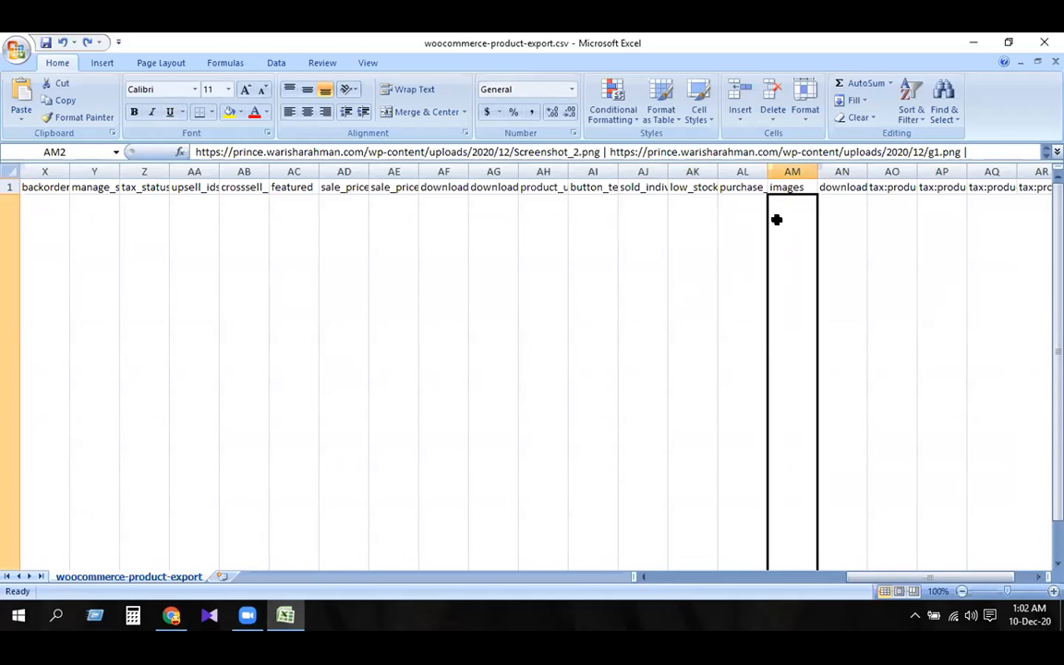
{"action": "left_click", "coordinate": [644, 152]}
{"action": "left_click_drag", "start_coordinate": [602, 151], "coordinate": [976, 150]}
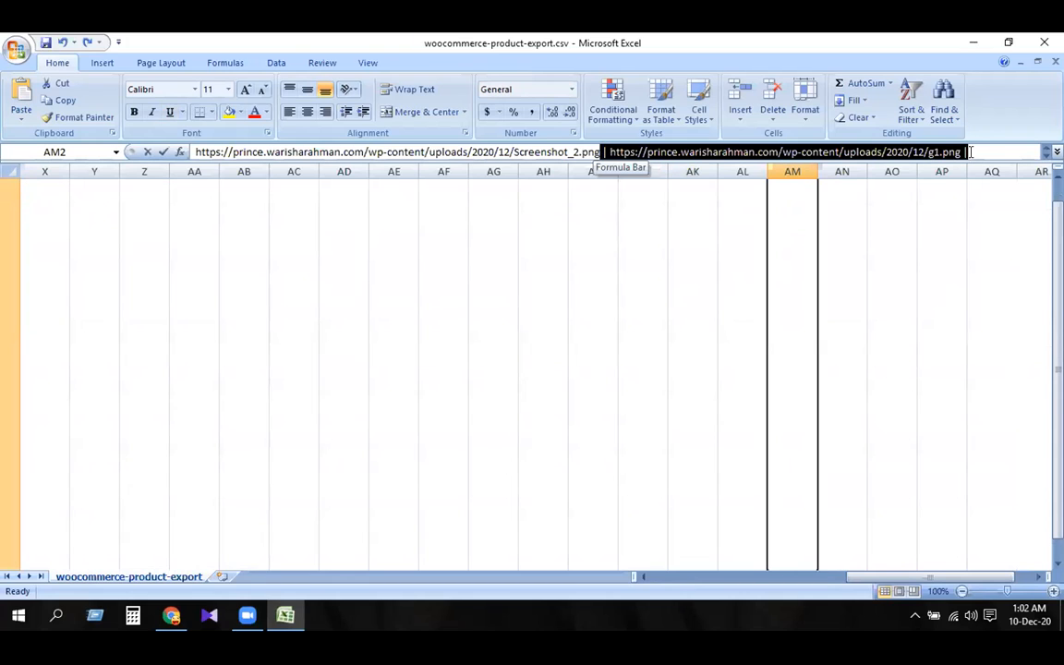
{"action": "type", "text": "https://prince.warisharahman.com/wp-content/uploads/2020/12/g2.png"}
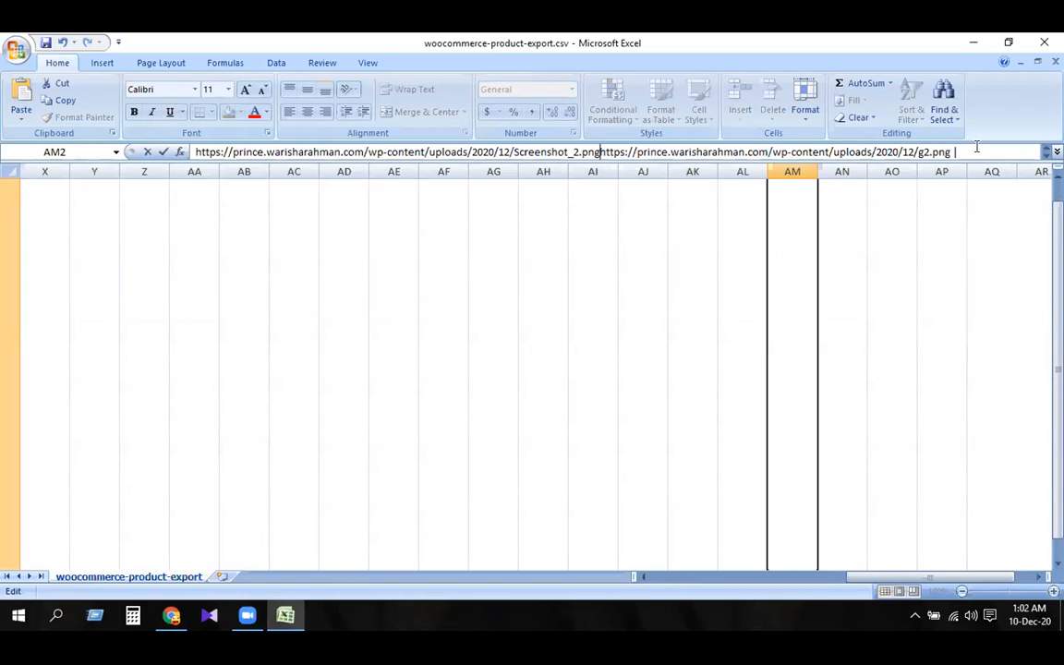
{"action": "key", "text": "shift+Right"}
{"action": "key", "text": "shift+Right"}
{"action": "key", "text": "shift+Right"}
{"action": "key", "text": "shift+Right"}
{"action": "key", "text": "shift+Right"}
{"action": "key", "text": "shift+Right"}
{"action": "key", "text": "shift+Right"}
{"action": "key", "text": "shift+Right"}
{"action": "key", "text": "shift+Right"}
{"action": "key", "text": "shift+Right"}
{"action": "key", "text": "shift+Right"}
{"action": "key", "text": "shift+Right"}
{"action": "key", "text": "shift+Right"}
{"action": "key", "text": "shift+Right"}
{"action": "key", "text": "shift+Right"}
{"action": "key", "text": "shift+Right"}
{"action": "key", "text": "shift+Right"}
{"action": "key", "text": "shift+Right"}
{"action": "key", "text": "shift+Right"}
{"action": "key", "text": "shift+Right"}
{"action": "key", "text": "shift+Right"}
{"action": "key", "text": "shift+Right"}
{"action": "key", "text": "shift+Right"}
{"action": "key", "text": "shift+Right"}
{"action": "key", "text": "shift+Right"}
{"action": "key", "text": "shift+Right"}
{"action": "key", "text": "shift+Right"}
{"action": "key", "text": "shift+Right"}
{"action": "key", "text": "shift+Right"}
{"action": "key", "text": "shift+Right"}
{"action": "key", "text": "shift+Right"}
{"action": "key", "text": "shift+Right"}
{"action": "key", "text": "shift+Right"}
{"action": "key", "text": "shift+Right"}
{"action": "key", "text": "shift+Right"}
{"action": "key", "text": "shift+Right"}
{"action": "key", "text": "shift+Right"}
{"action": "key", "text": "shift+Right"}
{"action": "key", "text": "shift+Right"}
{"action": "key", "text": "shift+Right"}
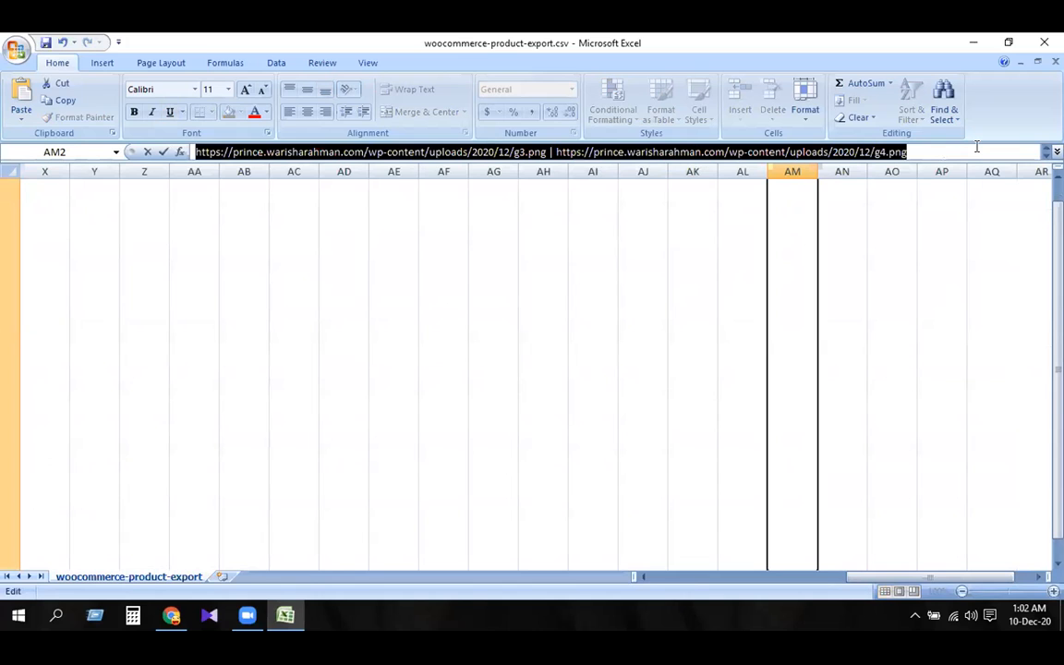
{"action": "key", "text": "BackSpace"}
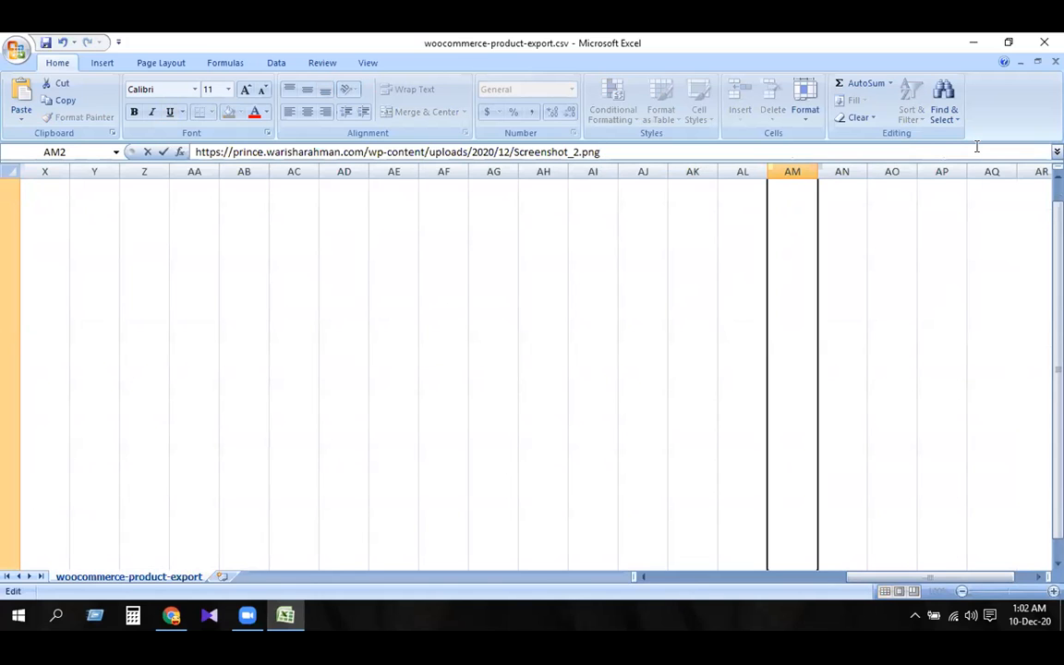
{"action": "key", "text": "Return"}
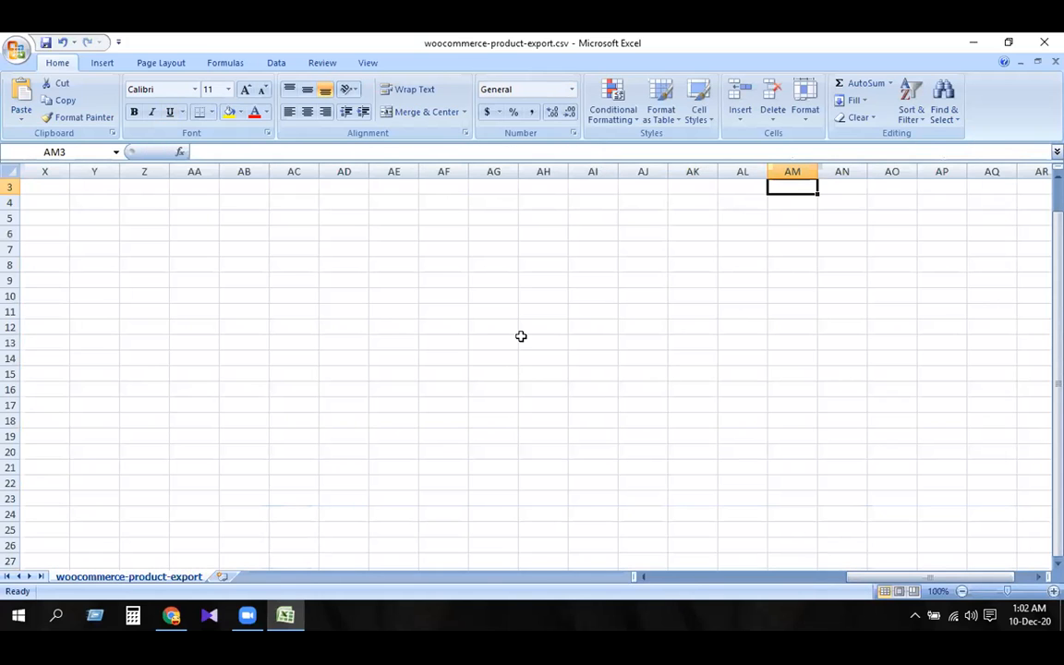
- Save woocommerce-product-export.csv, keeping it in the comma-delimited CSV format
{"action": "left_click_drag", "start_coordinate": [802, 576], "coordinate": [600, 577]}
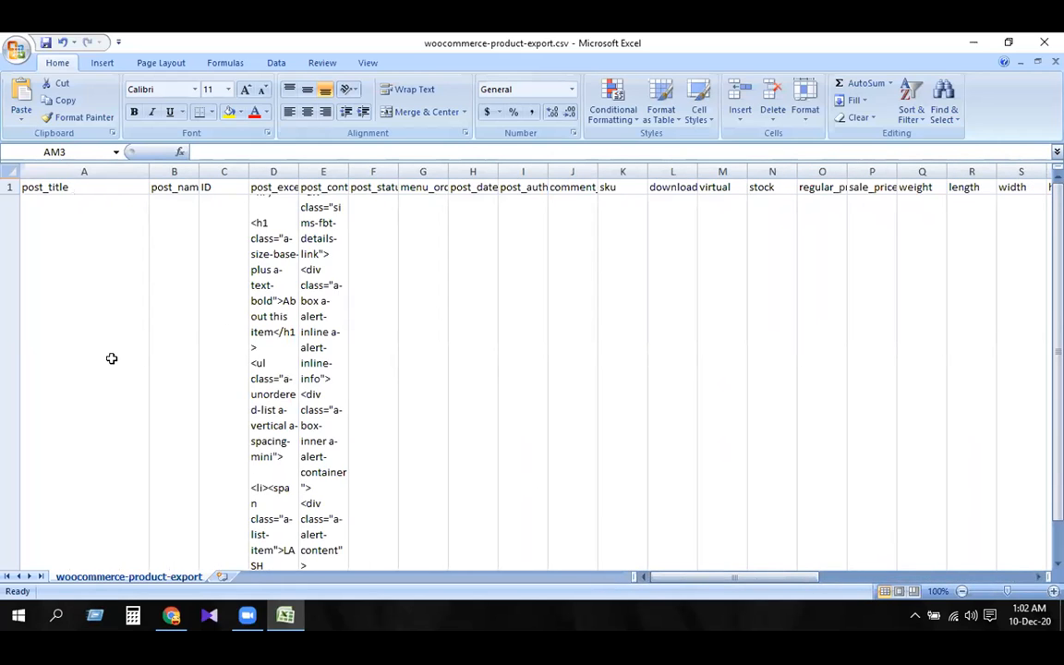
{"action": "left_click_drag", "start_coordinate": [695, 579], "coordinate": [669, 579]}
{"action": "left_click_drag", "start_coordinate": [764, 576], "coordinate": [145, 533]}
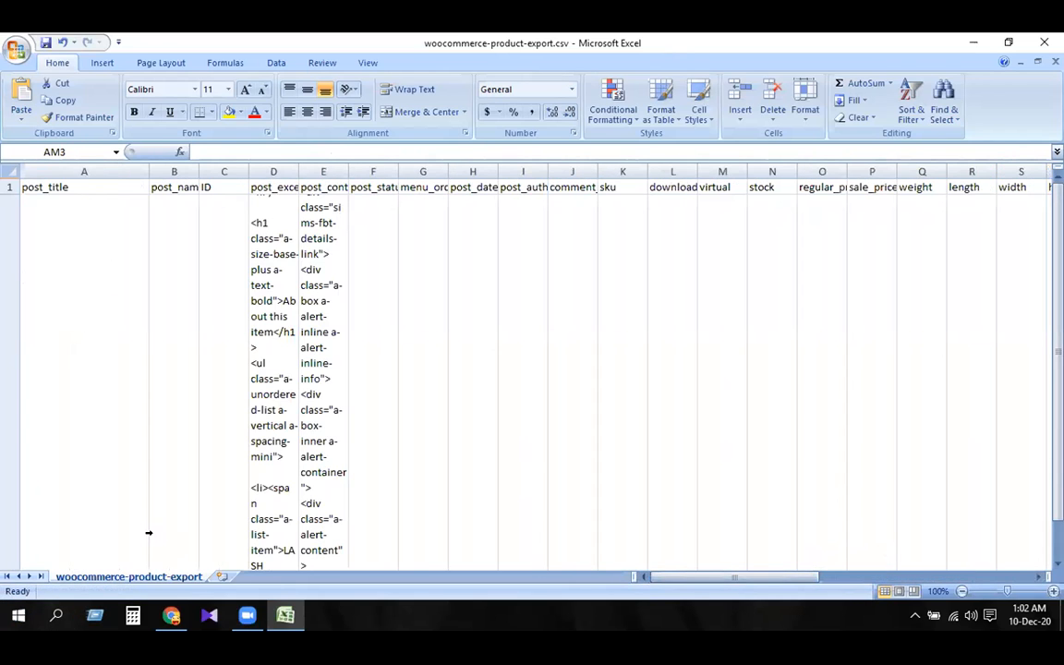
{"action": "left_click", "coordinate": [10, 285]}
{"action": "scroll", "coordinate": [78, 298], "scroll_direction": "down", "scroll_amount": 2}
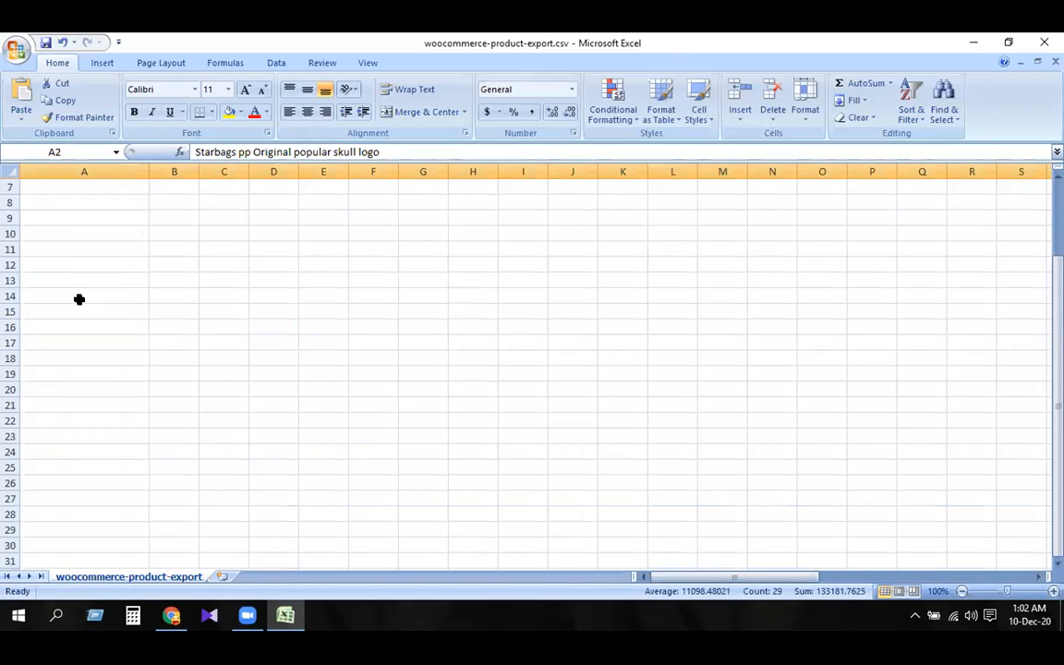
{"action": "scroll", "coordinate": [457, 396], "scroll_direction": "up", "scroll_amount": 2}
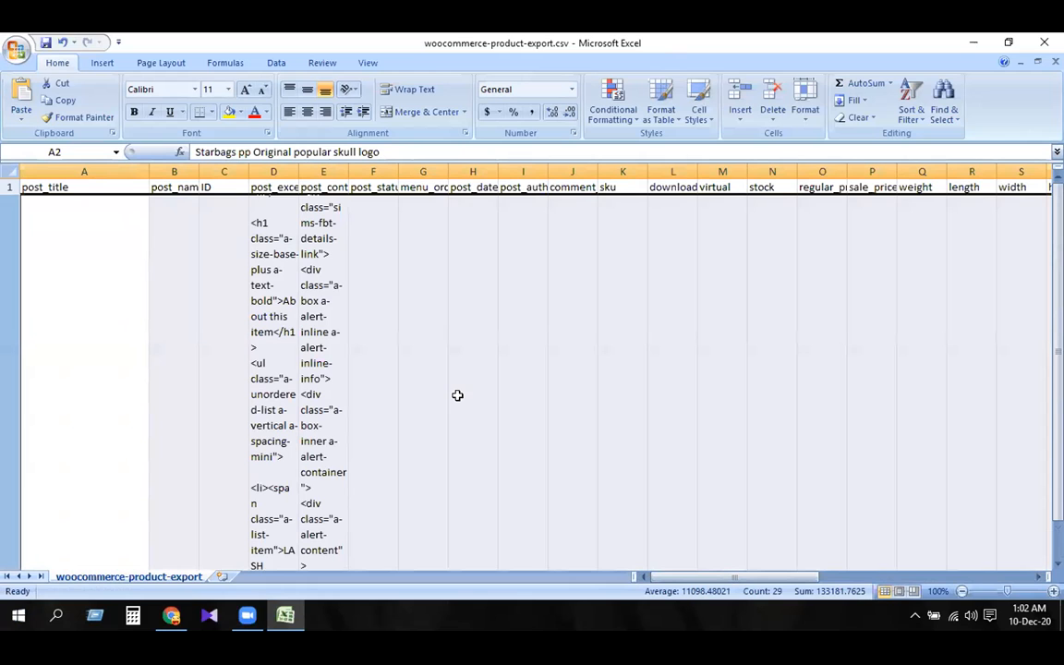
{"action": "key", "text": "ctrl+s"}
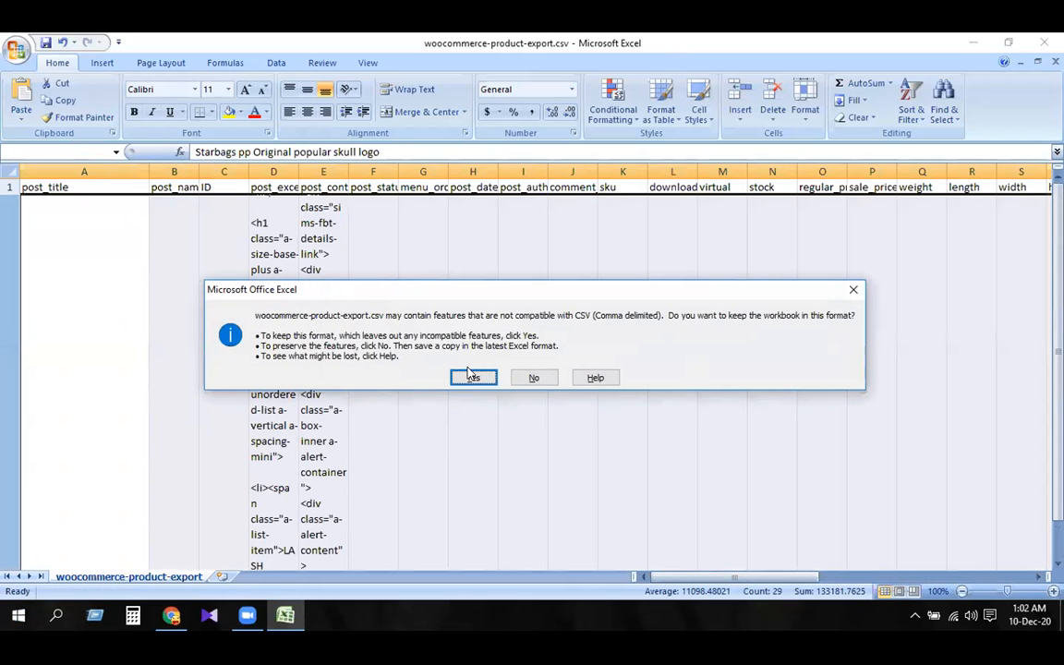
{"action": "left_click", "coordinate": [472, 376]}
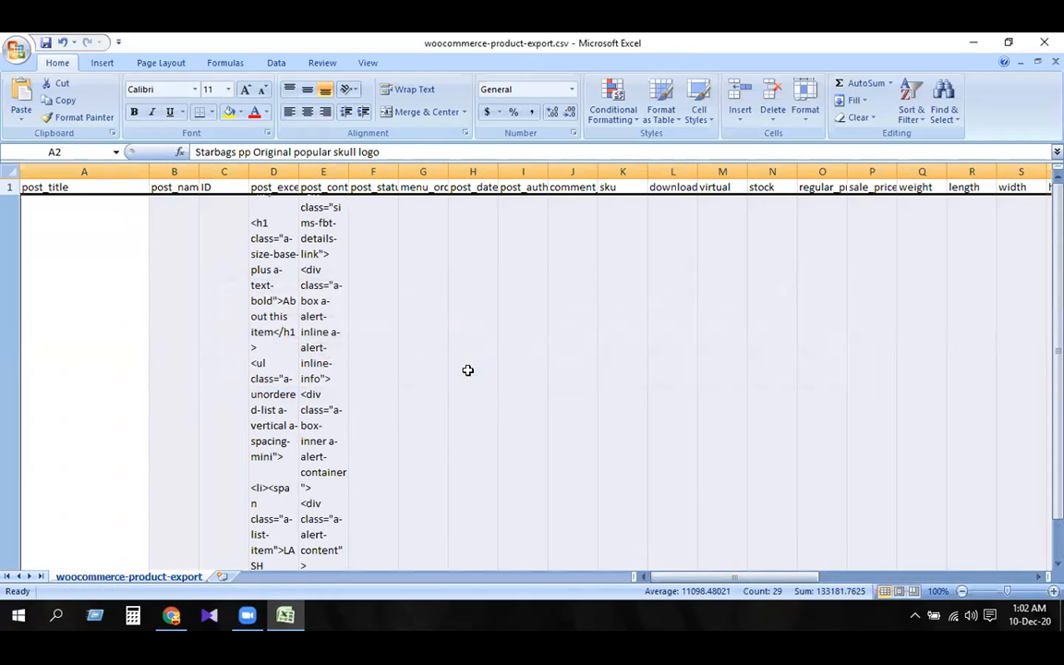
- Switch to Chrome, close the attachment details and open the Product Import page of WooCommerce's Product Import-Export
{"action": "left_click", "coordinate": [172, 615]}
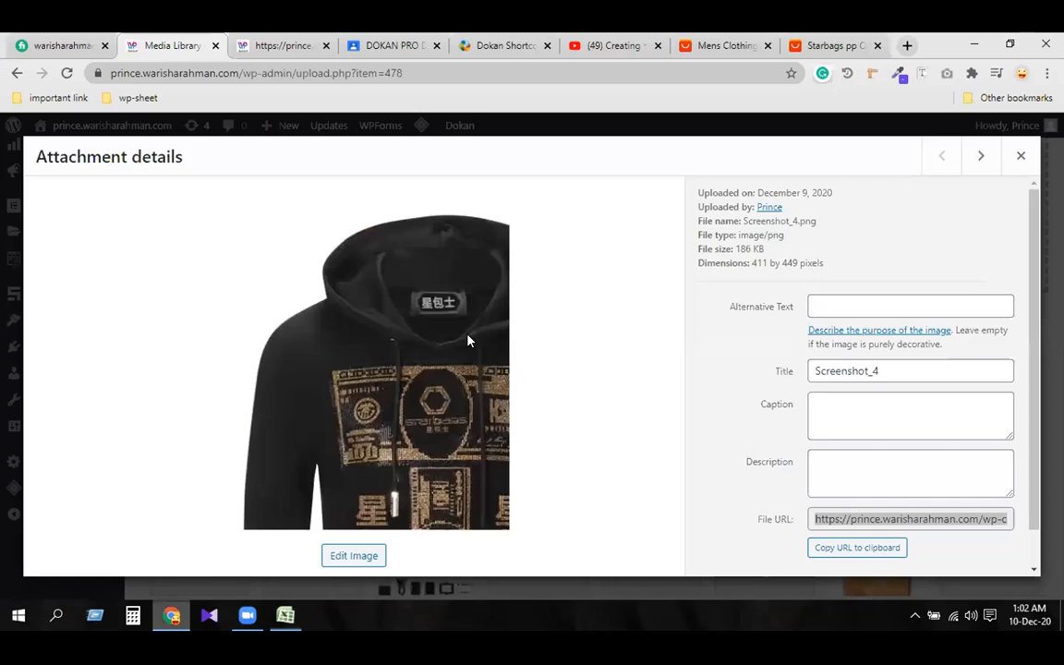
{"action": "left_click", "coordinate": [1022, 157]}
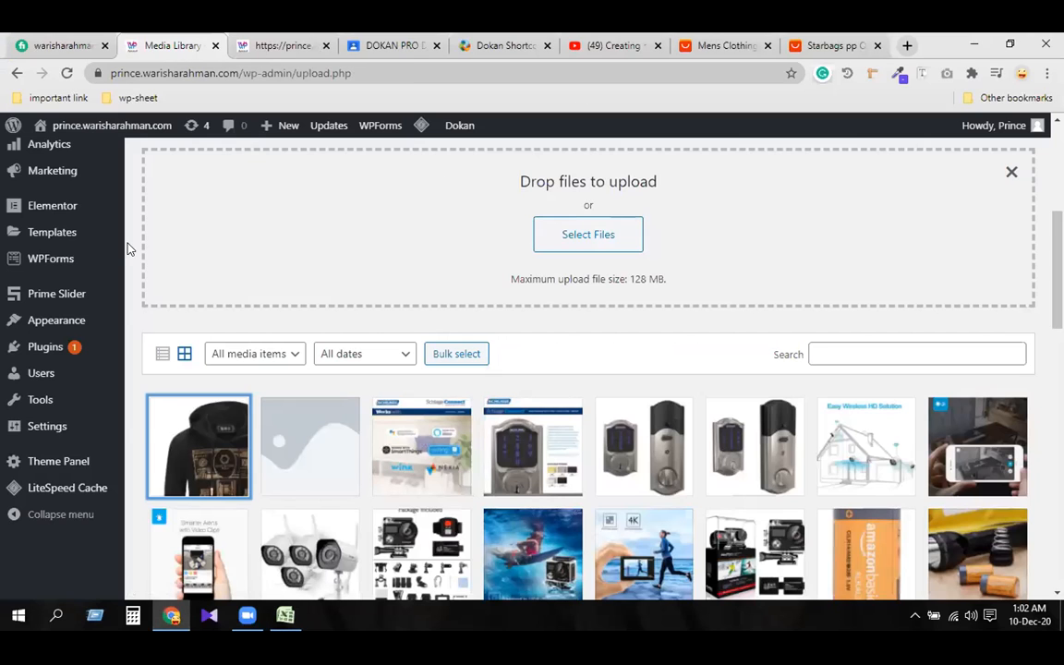
{"action": "scroll", "coordinate": [71, 297], "scroll_direction": "up", "scroll_amount": 6}
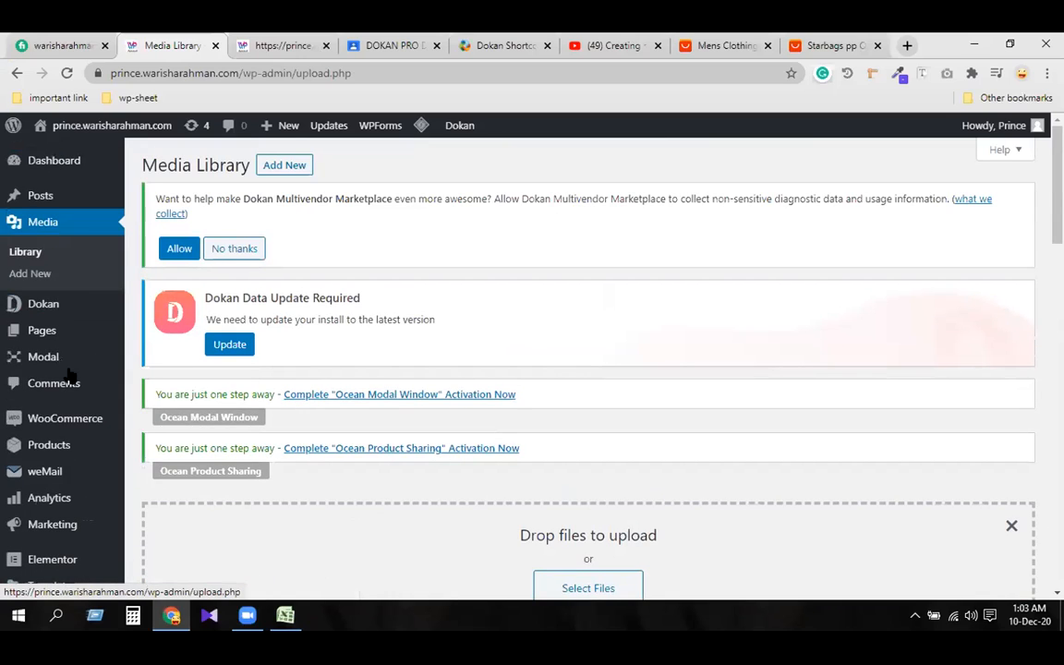
{"action": "mouse_move", "coordinate": [58, 419]}
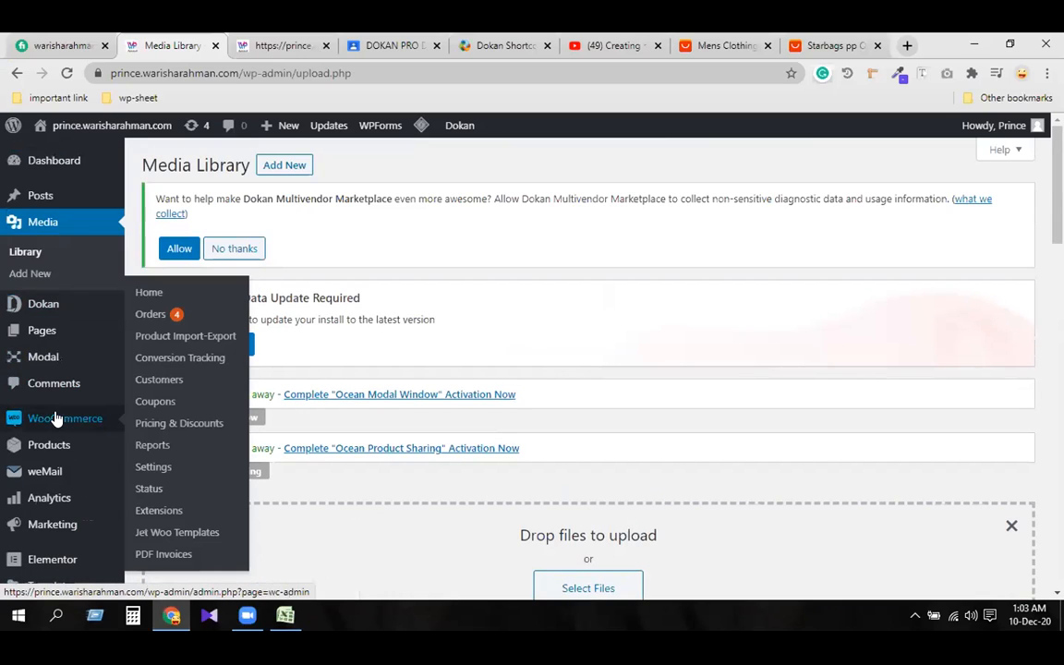
{"action": "left_click", "coordinate": [152, 340]}
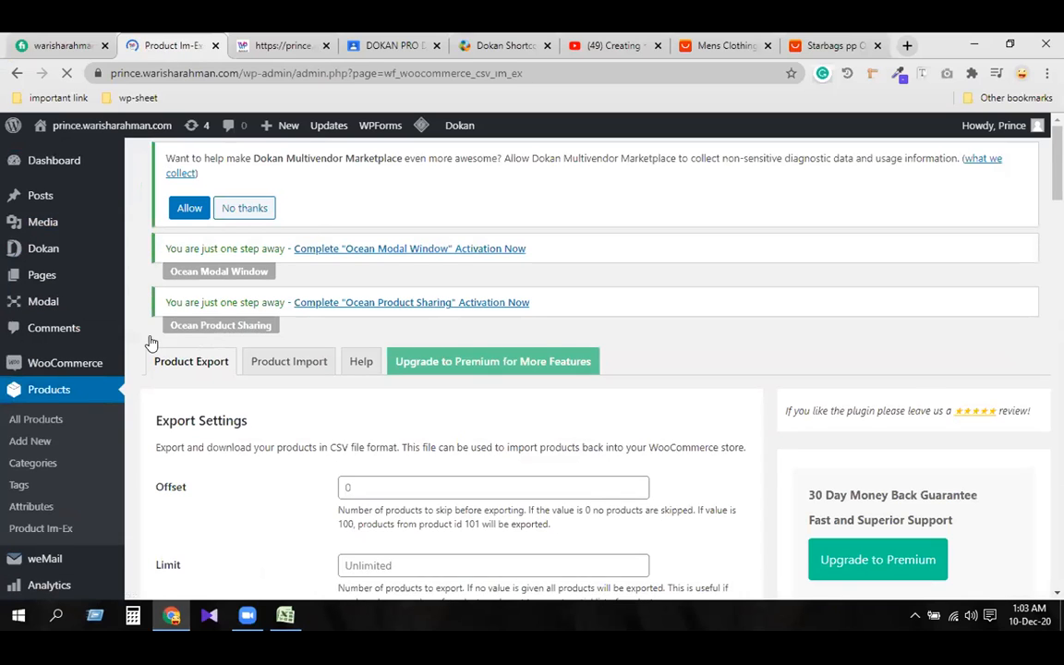
{"action": "scroll", "coordinate": [359, 405], "scroll_direction": "down", "scroll_amount": 2}
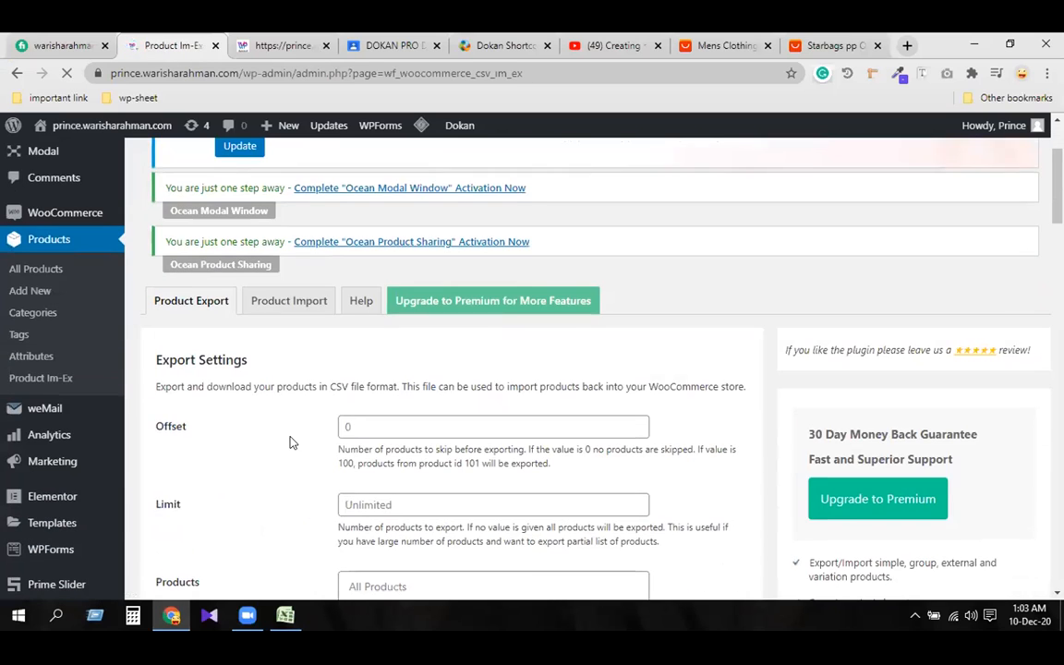
{"action": "left_click", "coordinate": [286, 310]}
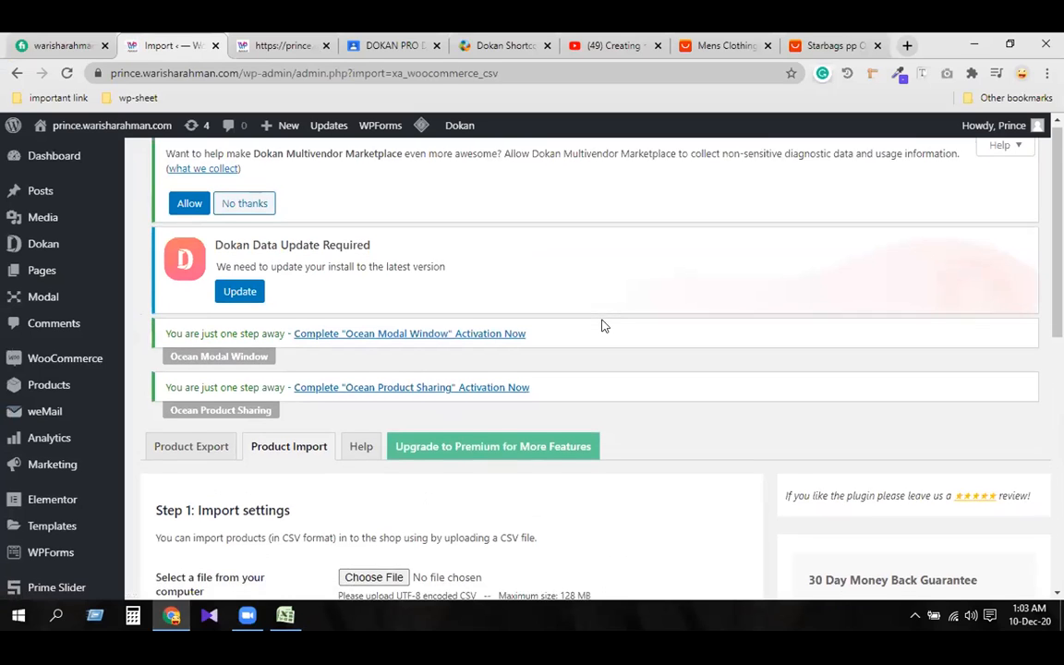
- Choose woocommerce-product-export.csv from the Desktop as the product file to import
{"action": "scroll", "coordinate": [705, 351], "scroll_direction": "down", "scroll_amount": 2}
{"action": "left_click", "coordinate": [365, 447]}
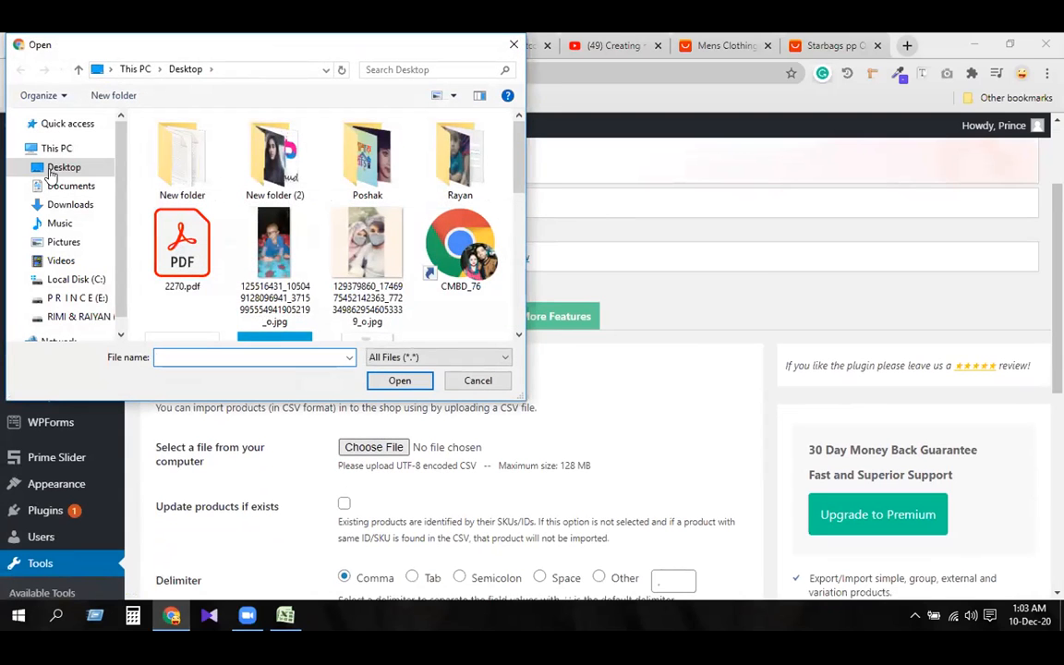
{"action": "scroll", "coordinate": [309, 236], "scroll_direction": "down", "scroll_amount": 6}
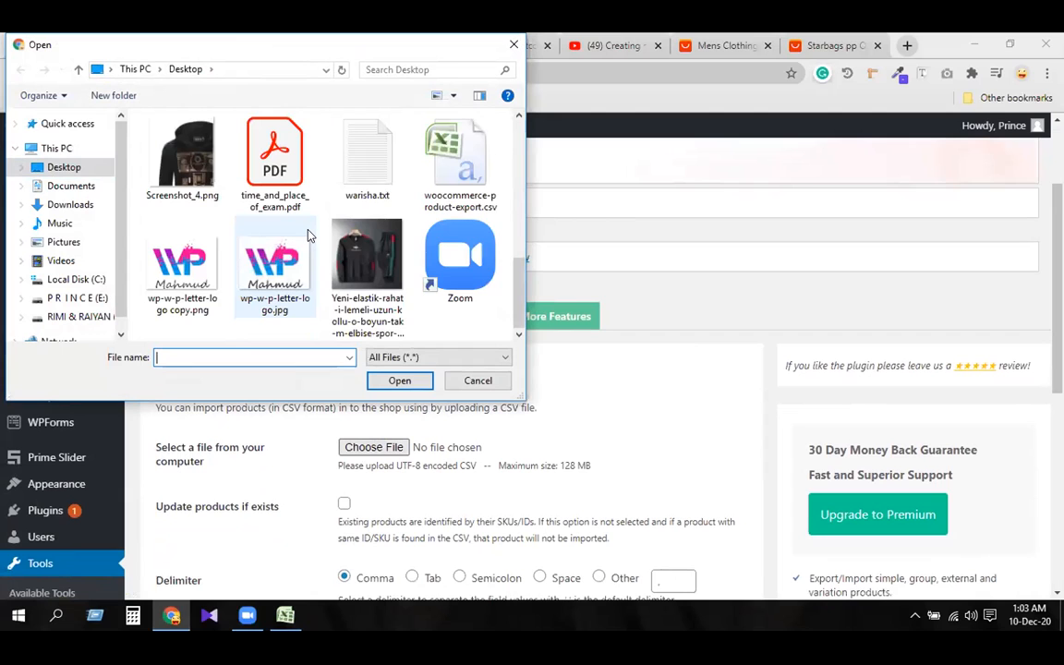
{"action": "left_click", "coordinate": [462, 167]}
{"action": "double_click", "coordinate": [468, 167]}
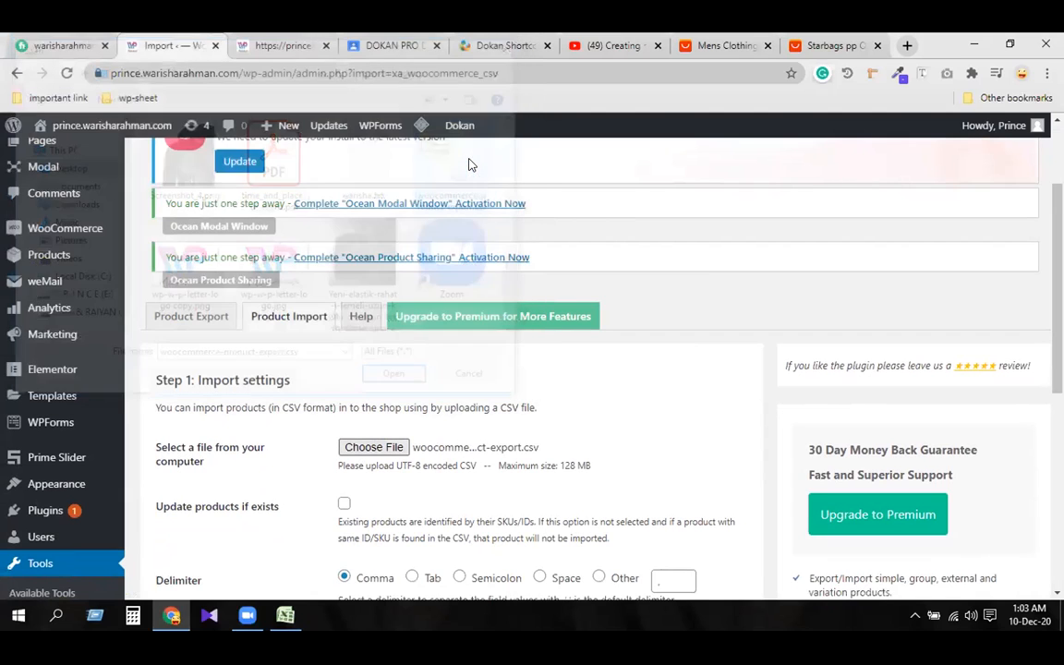
- Proceed to import mapping with the default comma delimiter and run the import with the preset column mapping
{"action": "scroll", "coordinate": [571, 395], "scroll_direction": "down", "scroll_amount": 5}
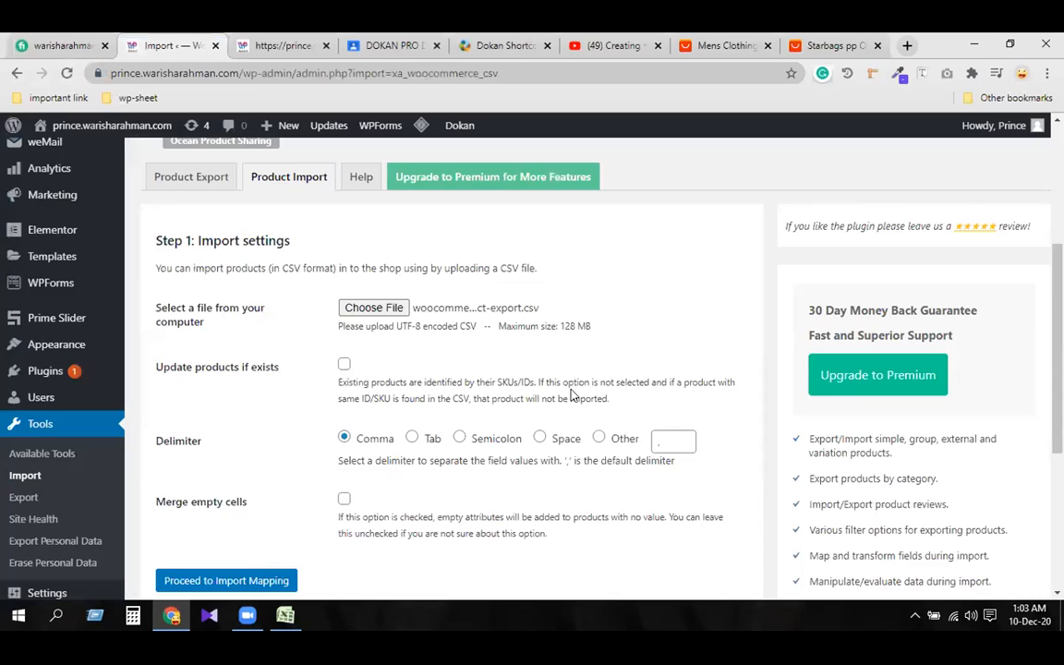
{"action": "left_click", "coordinate": [242, 270]}
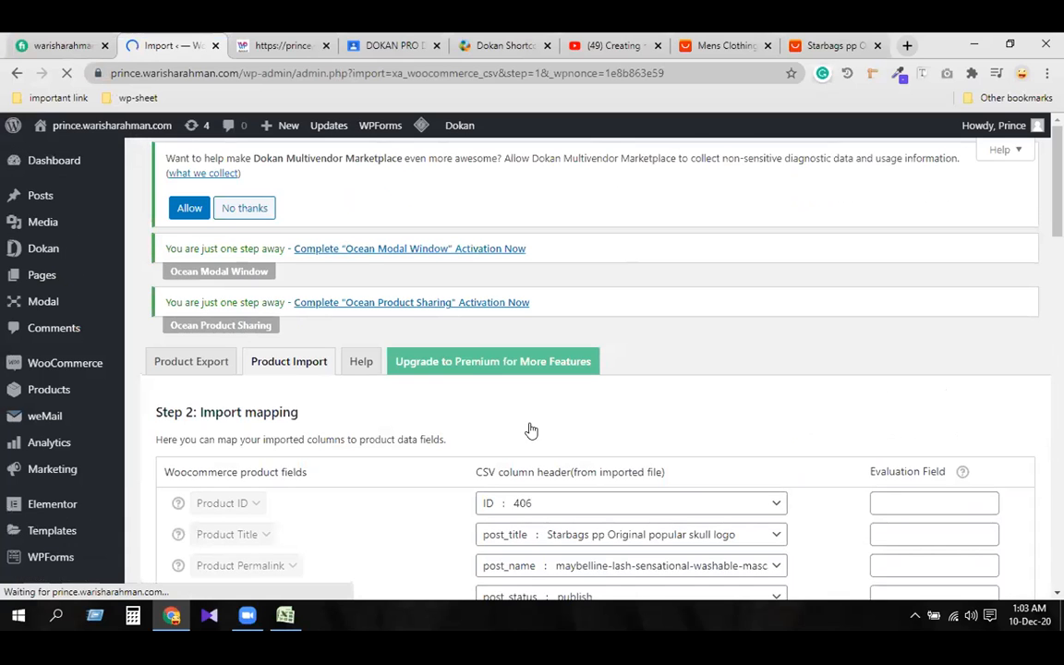
{"action": "scroll", "coordinate": [530, 428], "scroll_direction": "down", "scroll_amount": 3}
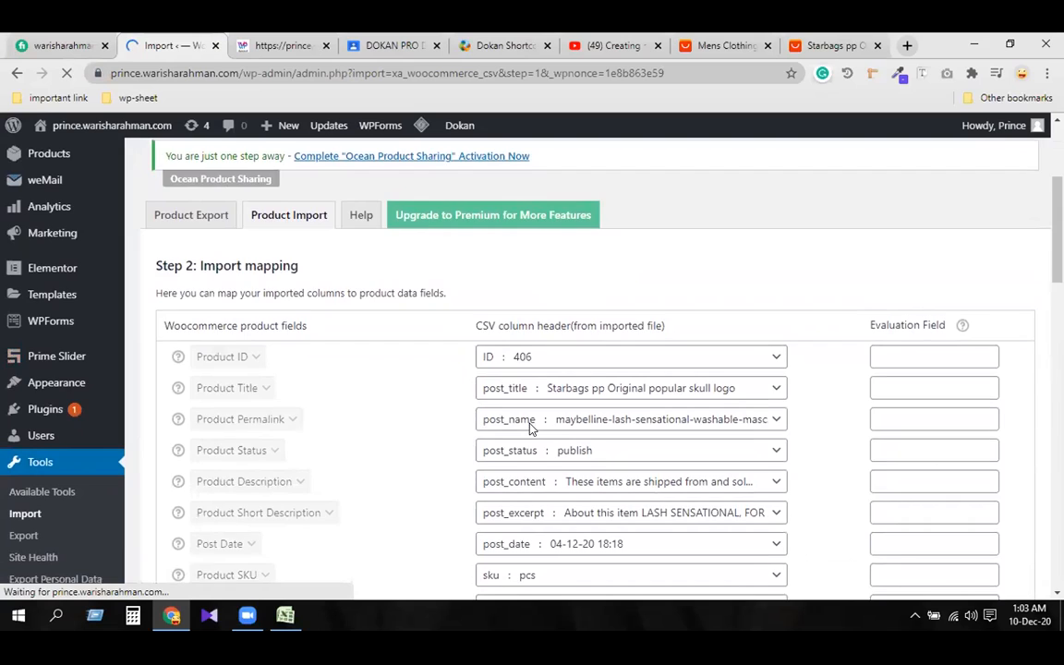
{"action": "scroll", "coordinate": [531, 428], "scroll_direction": "down", "scroll_amount": 15}
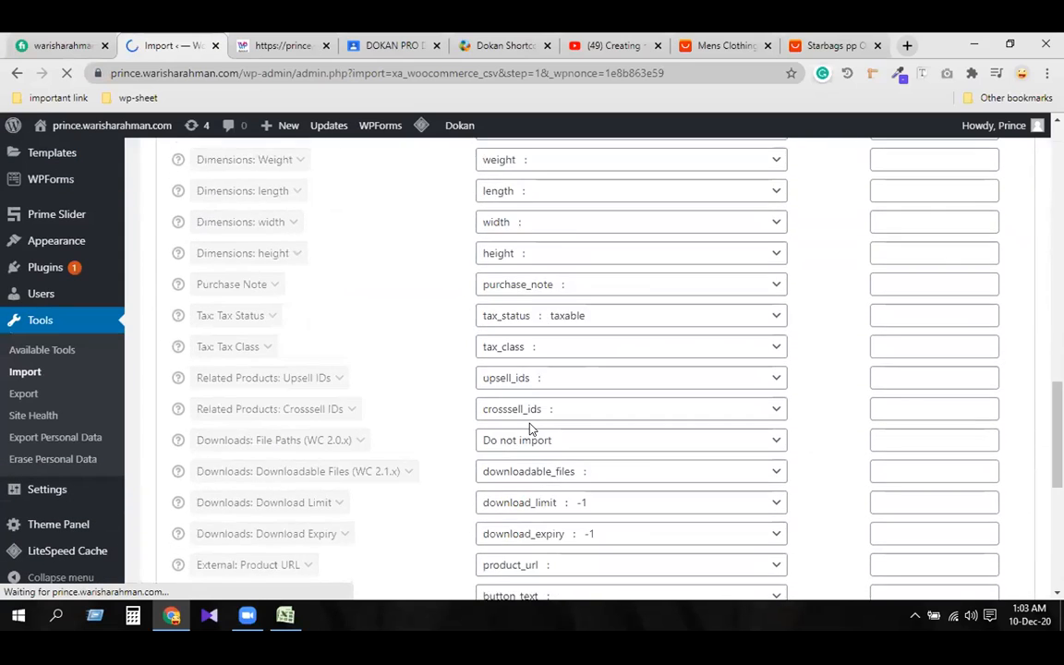
{"action": "left_click", "coordinate": [208, 504]}
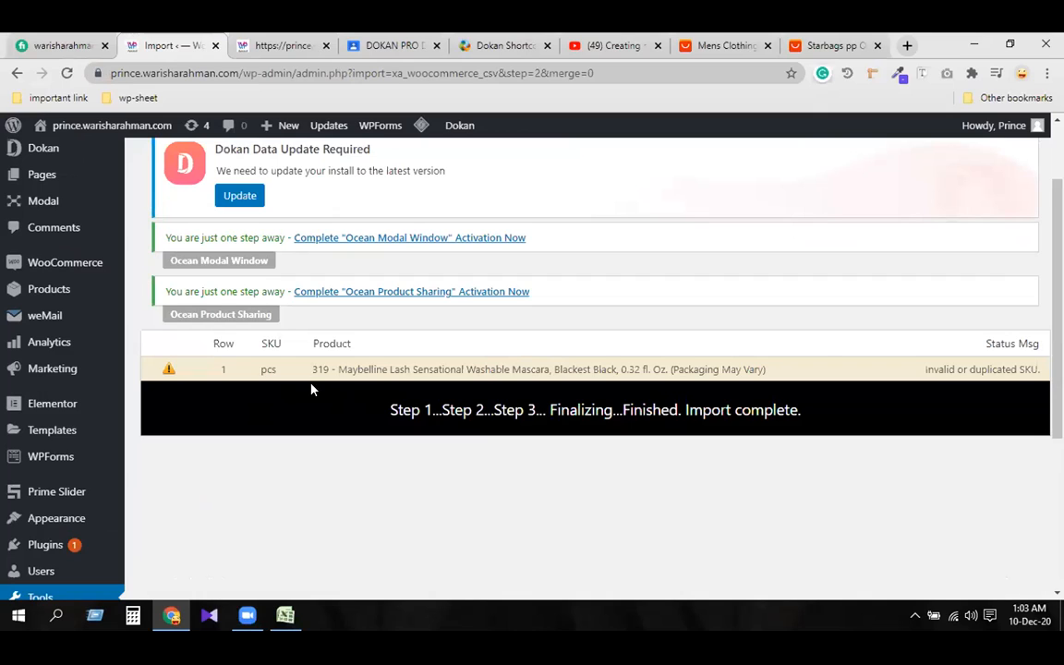
- Examine the status message and product name in the import result for row 1
{"action": "left_click_drag", "start_coordinate": [1040, 370], "coordinate": [902, 370]}
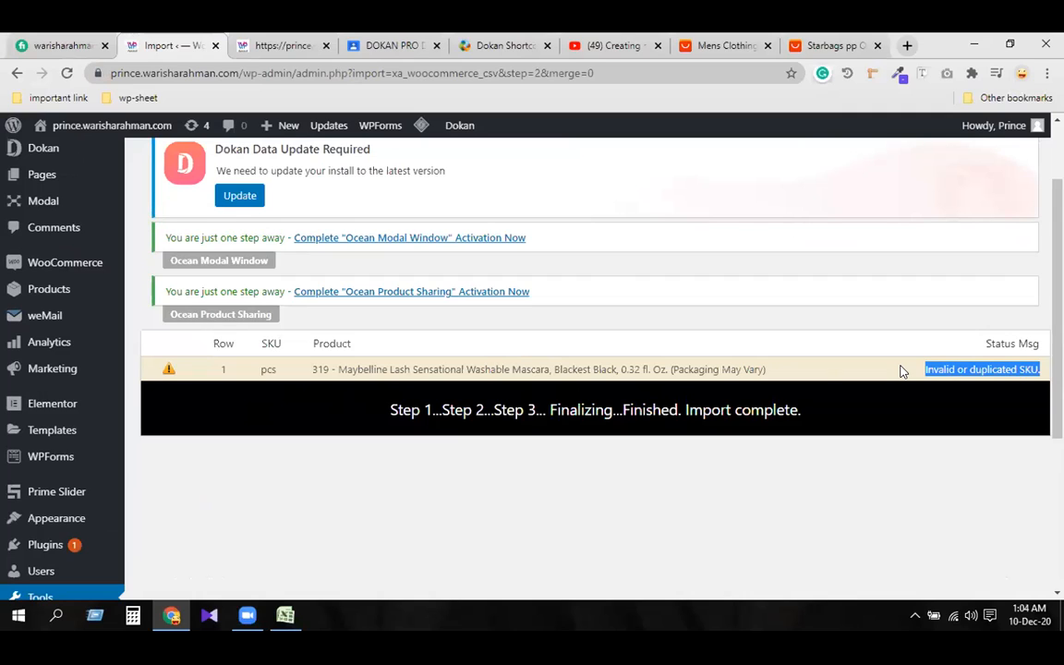
{"action": "left_click_drag", "start_coordinate": [338, 369], "coordinate": [817, 364]}
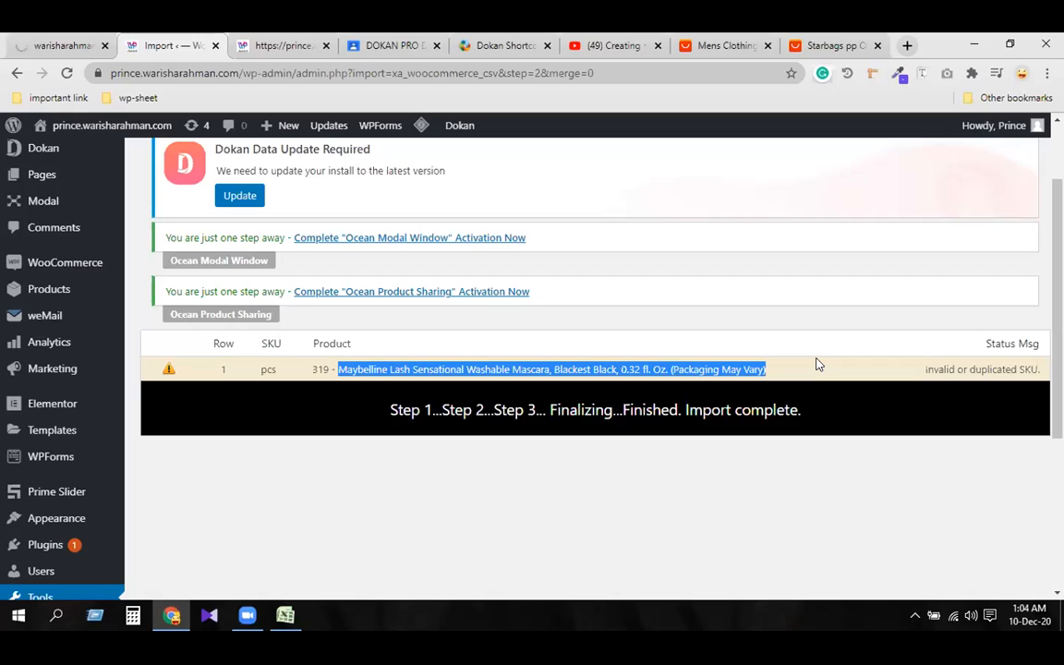
{"action": "left_click", "coordinate": [1011, 369]}
{"action": "double_click", "coordinate": [1023, 367]}
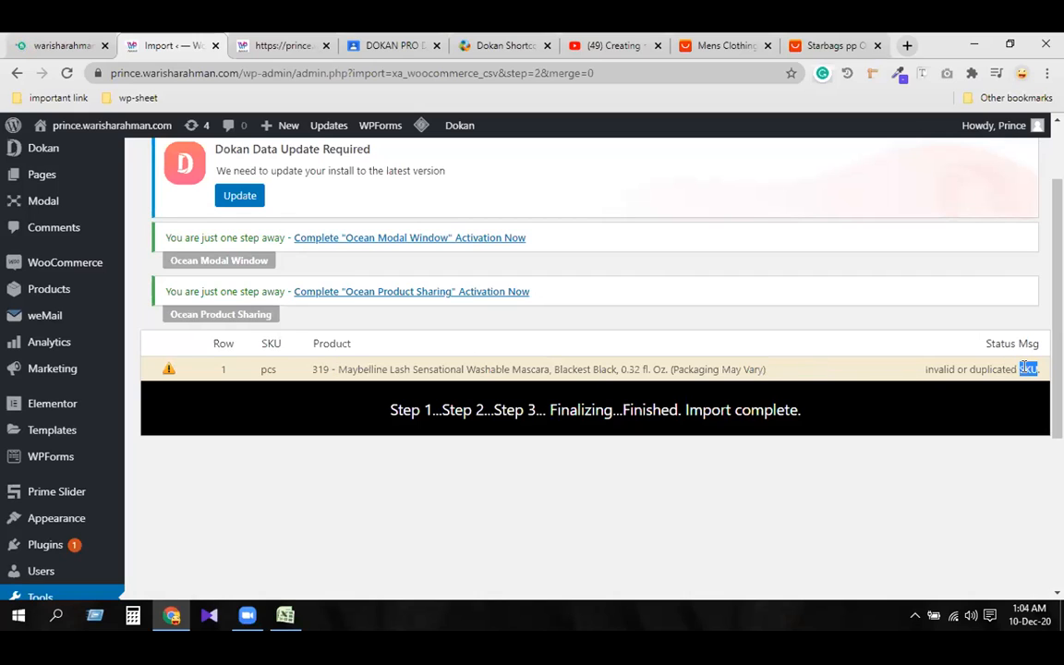
{"action": "left_click", "coordinate": [871, 319]}
{"action": "double_click", "coordinate": [1028, 369]}
{"action": "left_click", "coordinate": [595, 456]}
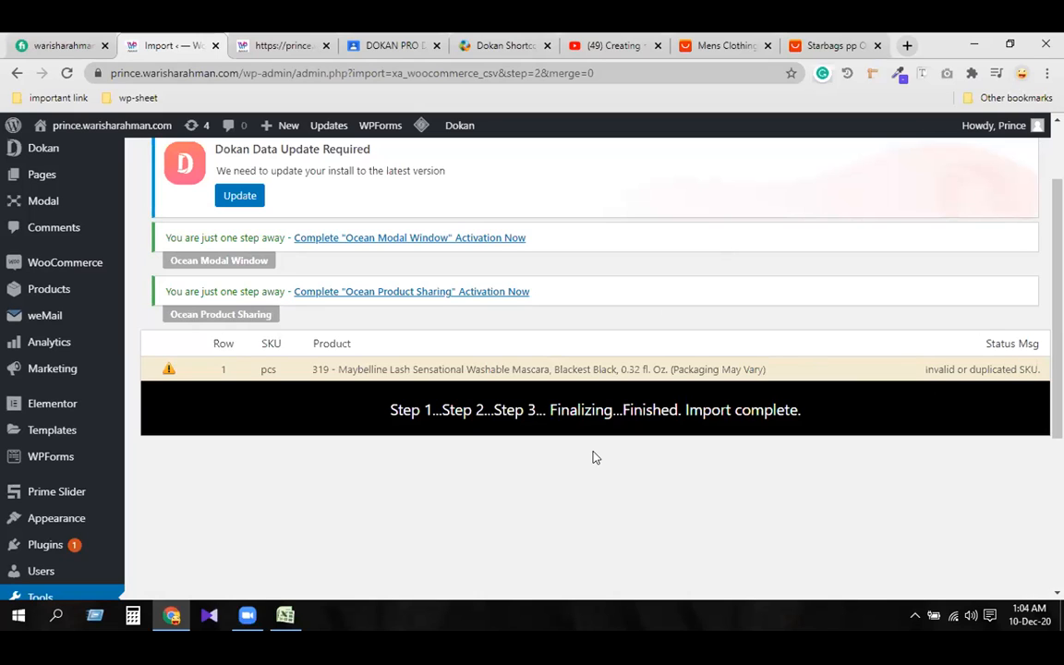